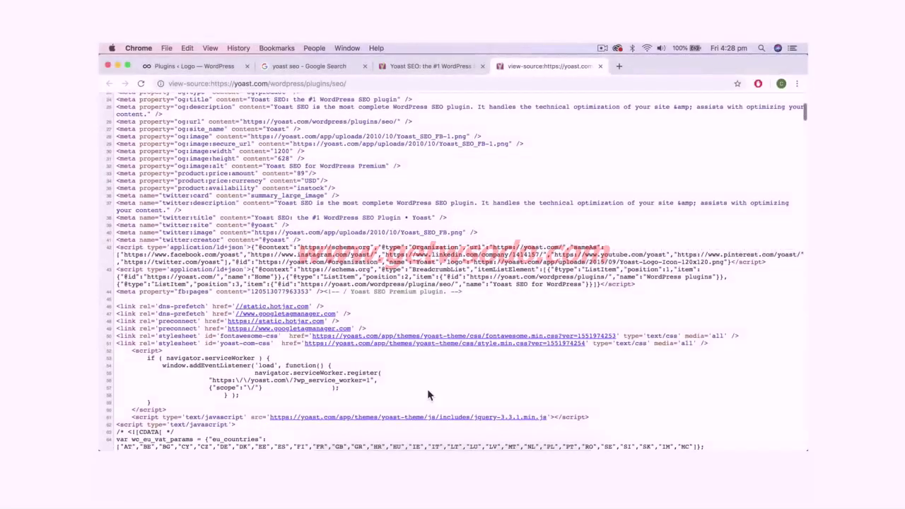
# Review the article's body and headings for uses of the phrase "make money online"
pyautogui.scroll(-10, 427, 395)
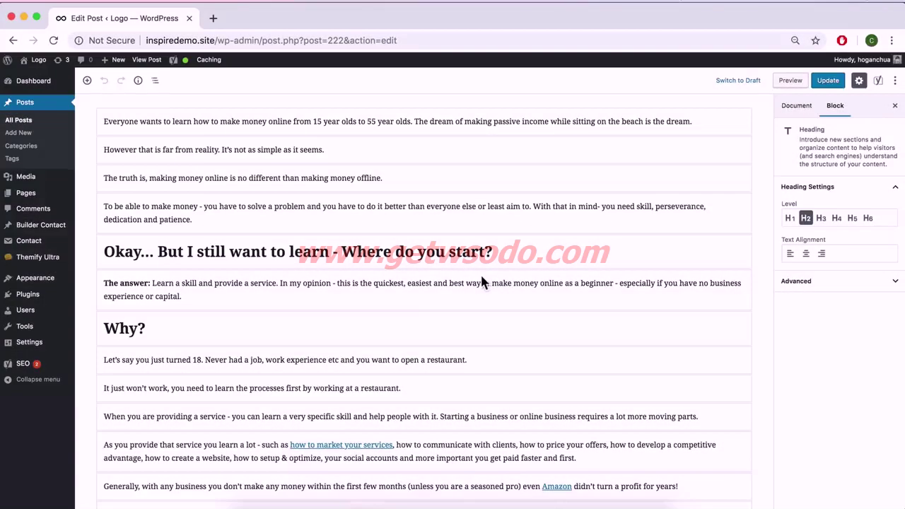
pyautogui.moveTo(493, 283); pyautogui.dragTo(562, 276)
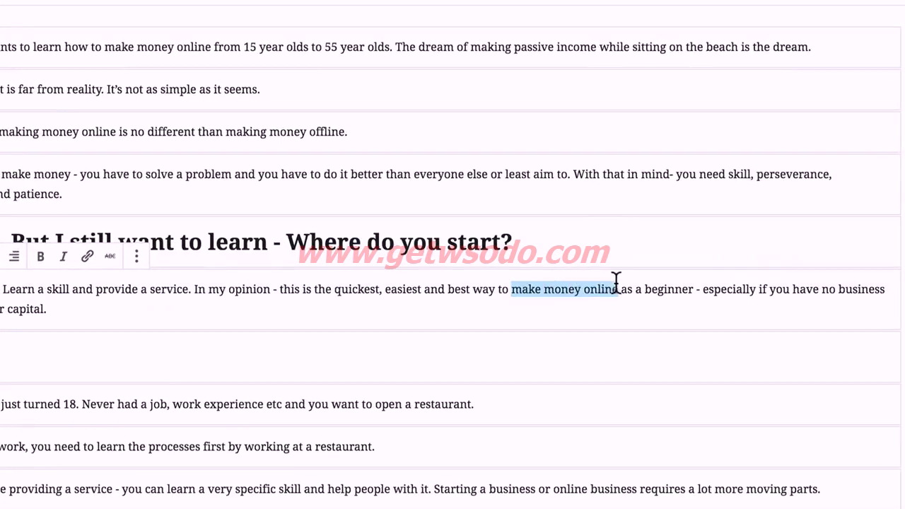
pyautogui.scroll(-6, 541, 385)
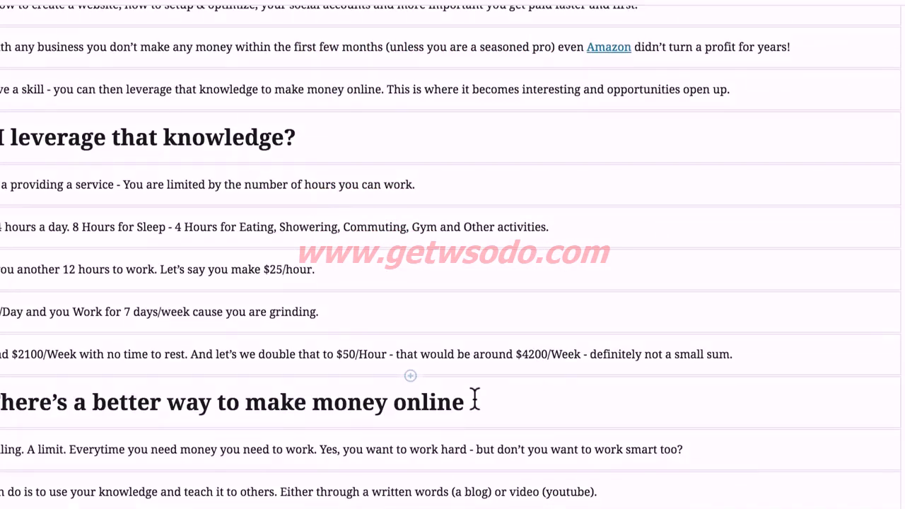
pyautogui.moveTo(473, 400); pyautogui.dragTo(252, 405)
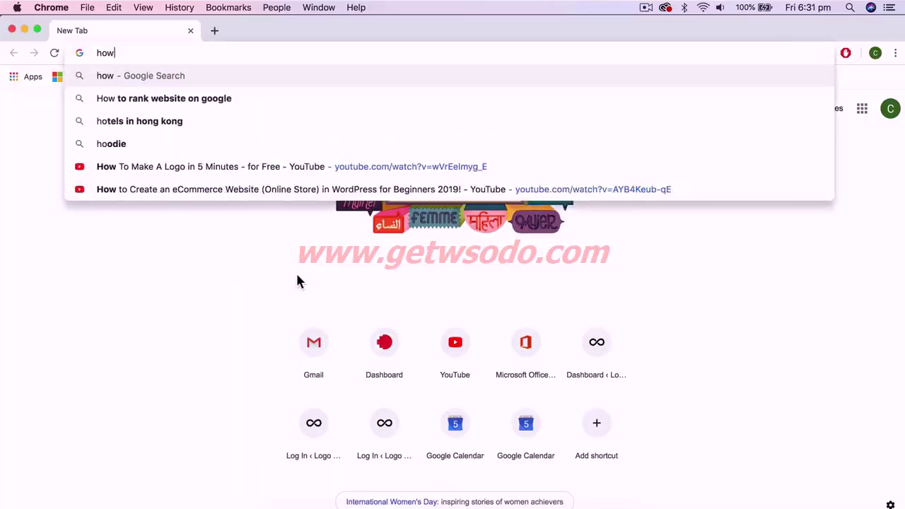
# Search Google for "how to make money online" and look through the results page
pyautogui.write('to ma')
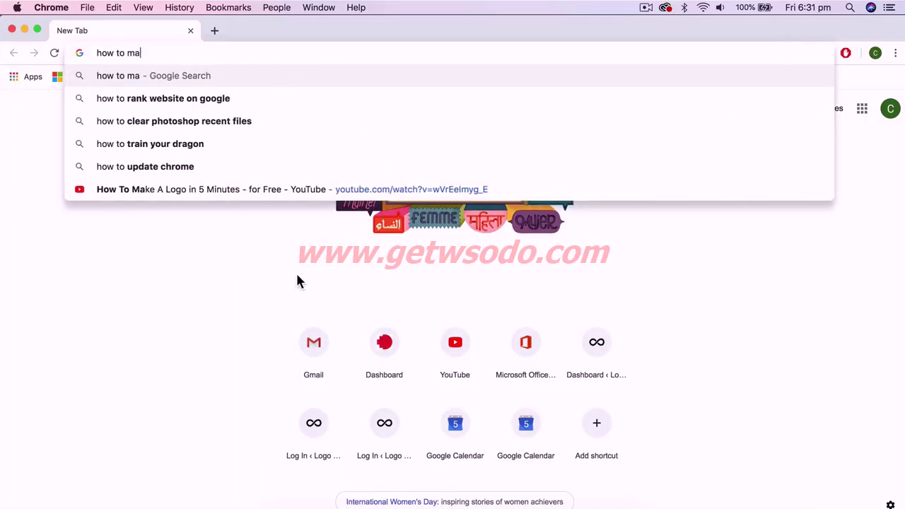
pyautogui.write('ke money online')
pyautogui.press('Return')
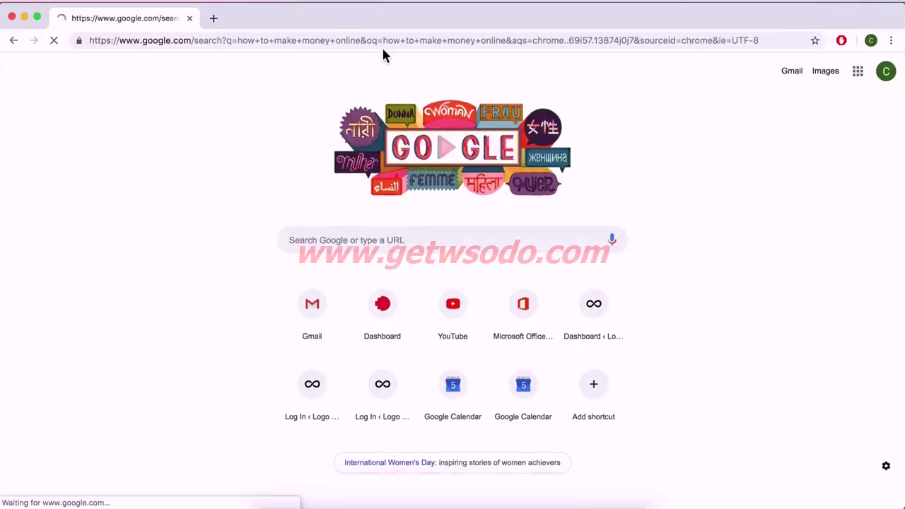
pyautogui.scroll(-10, 365, 290)
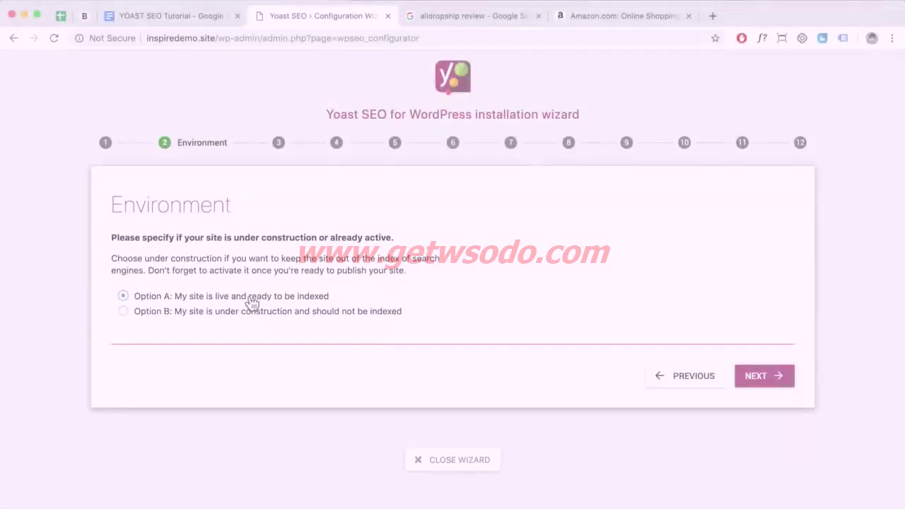
# Remove the leading word "the" from the post's slug in the Yoast snippet editor
pyautogui.click(762, 382)
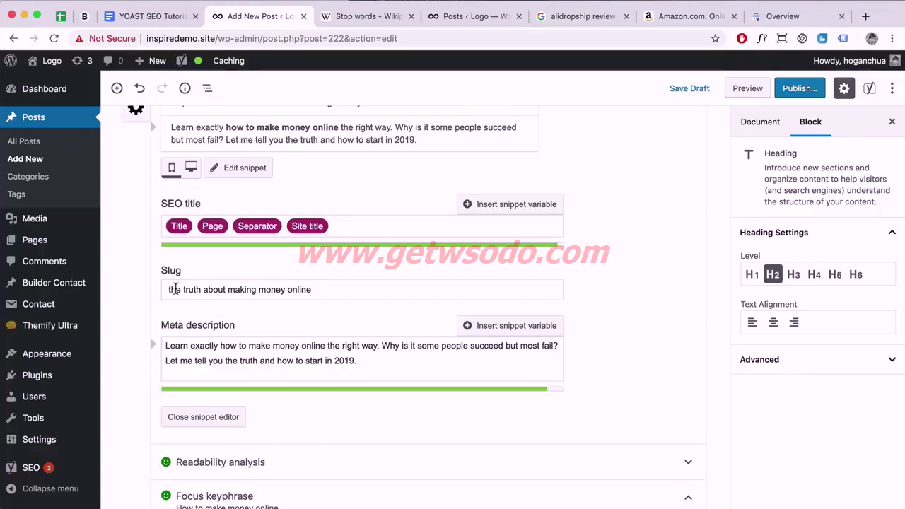
pyautogui.moveTo(184, 289); pyautogui.dragTo(162, 287)
pyautogui.press('BackSpace')
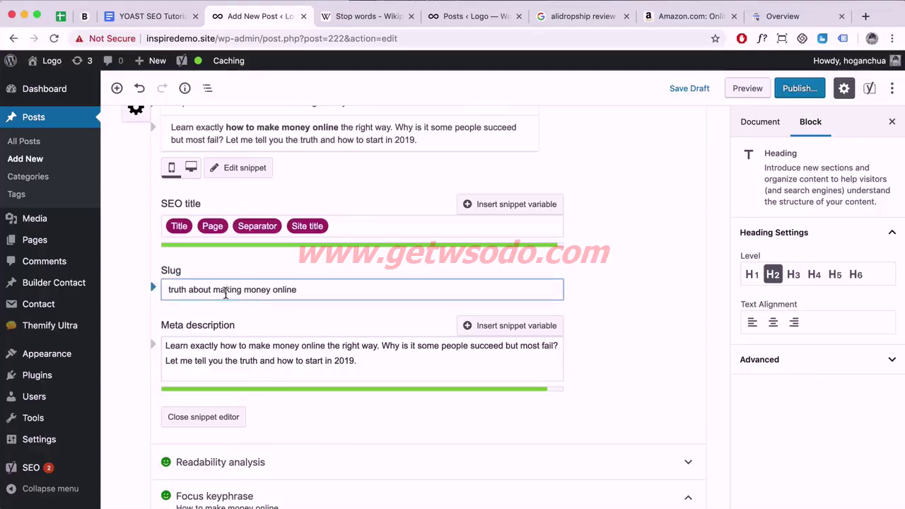
pyautogui.scroll(-10, 407, 374)
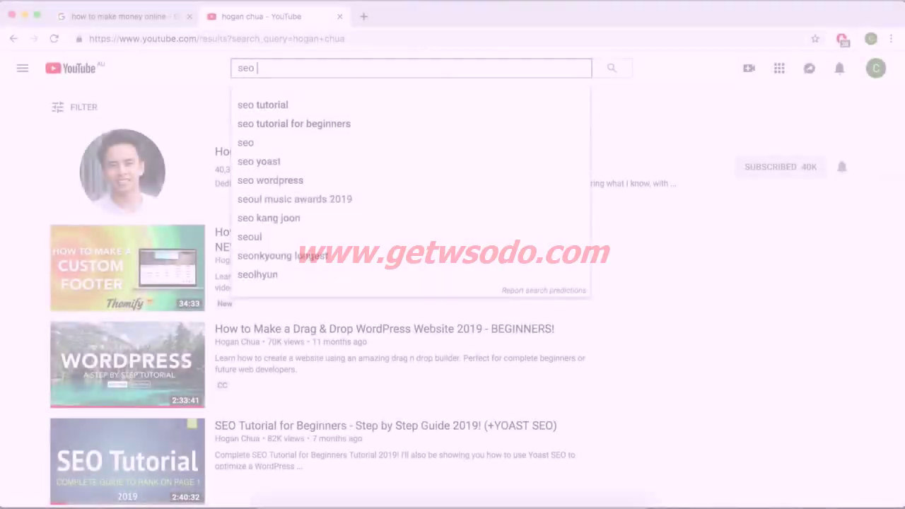
# Search YouTube for "seo tutorial" and open the video "SEO Tutorial for Beginners - Step by Step Guide 2019! (+YOAST SEO)"
pyautogui.write('tutorial')
pyautogui.press('Return')
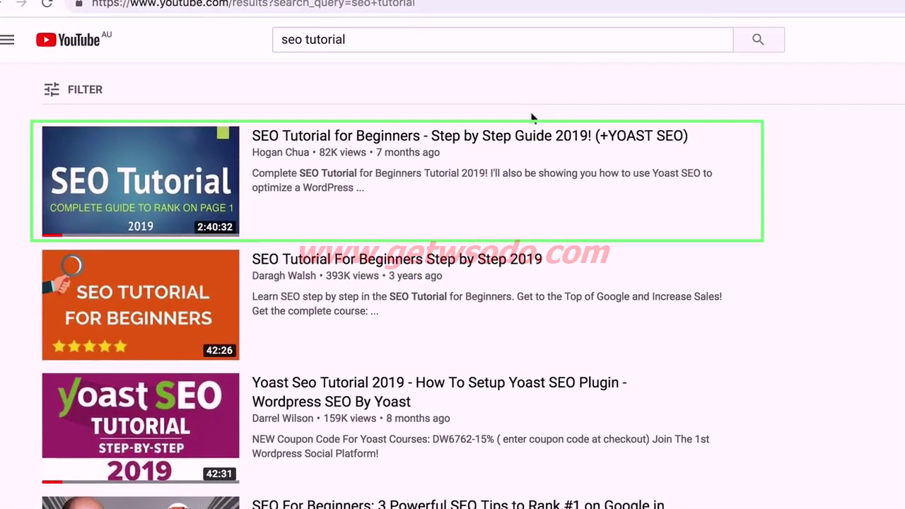
pyautogui.click(431, 143)
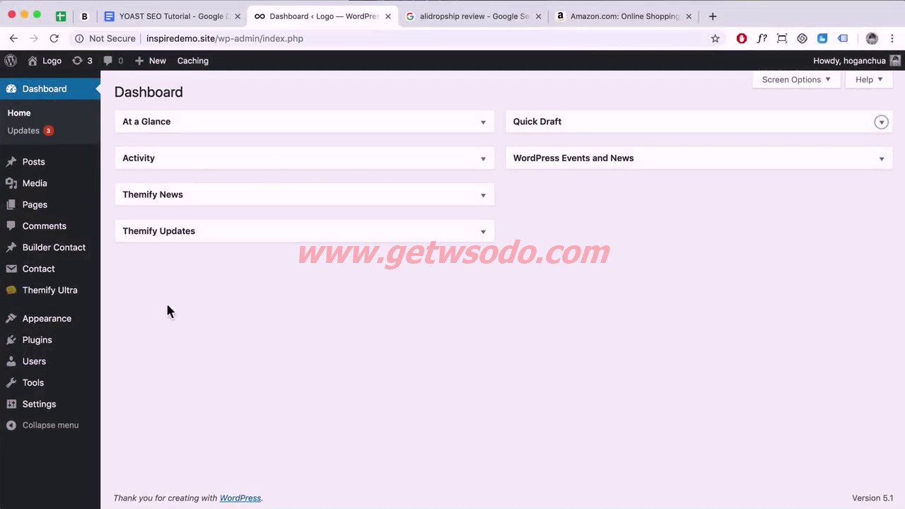
# Search the WordPress plugin directory for "yoast" to add a new plugin
pyautogui.moveTo(63, 341)
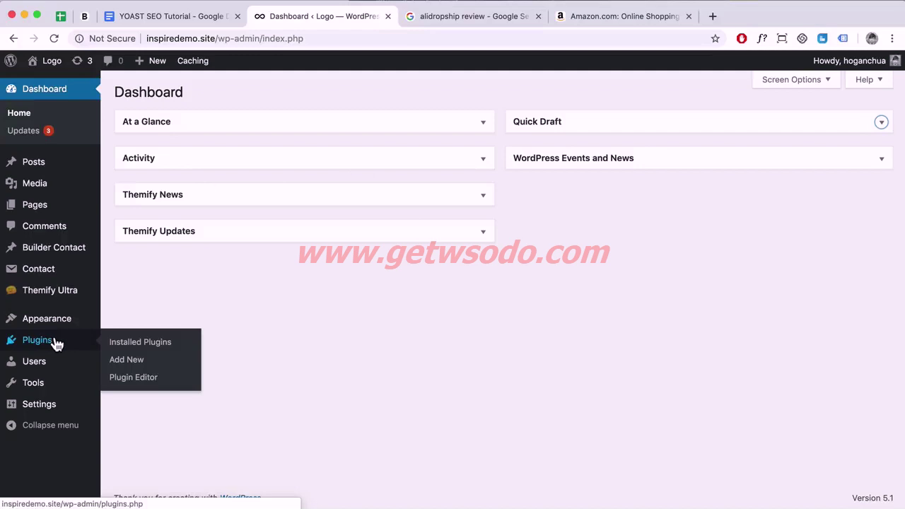
pyautogui.click(127, 360)
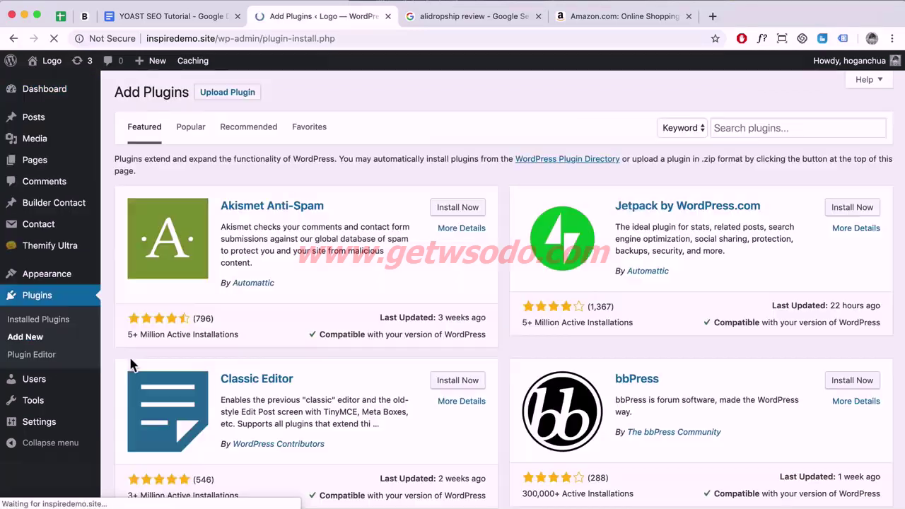
pyautogui.click(748, 128)
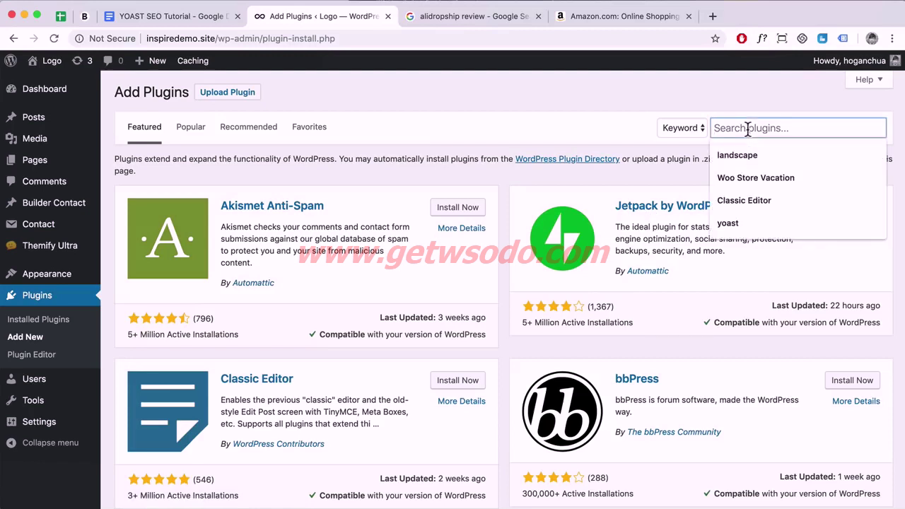
pyautogui.write('yoast')
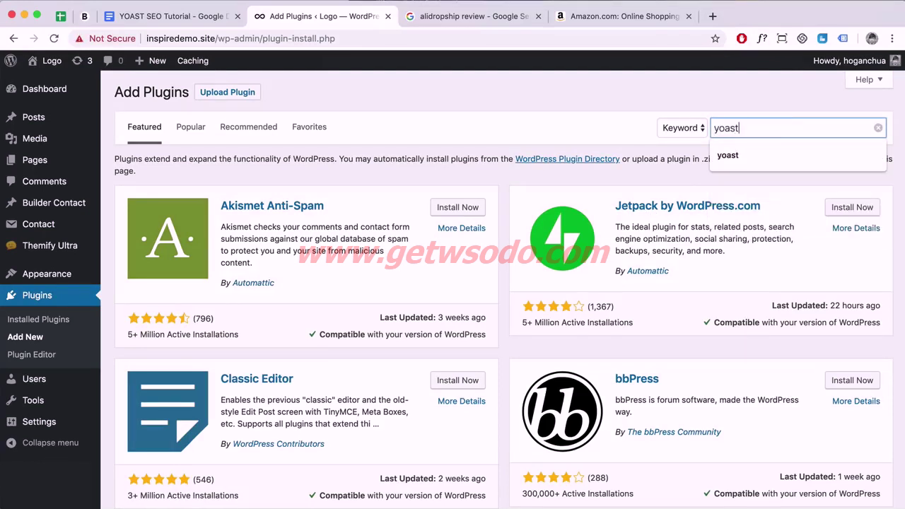
pyautogui.press('Return')
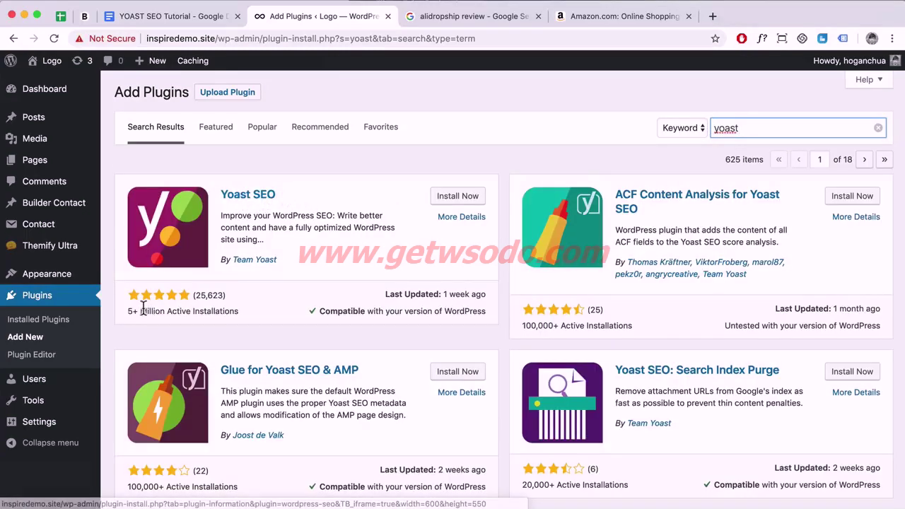
# Check the Yoast SEO plugin's installation count and rating, and install and activate the plugin
pyautogui.moveTo(129, 310); pyautogui.dragTo(283, 309)
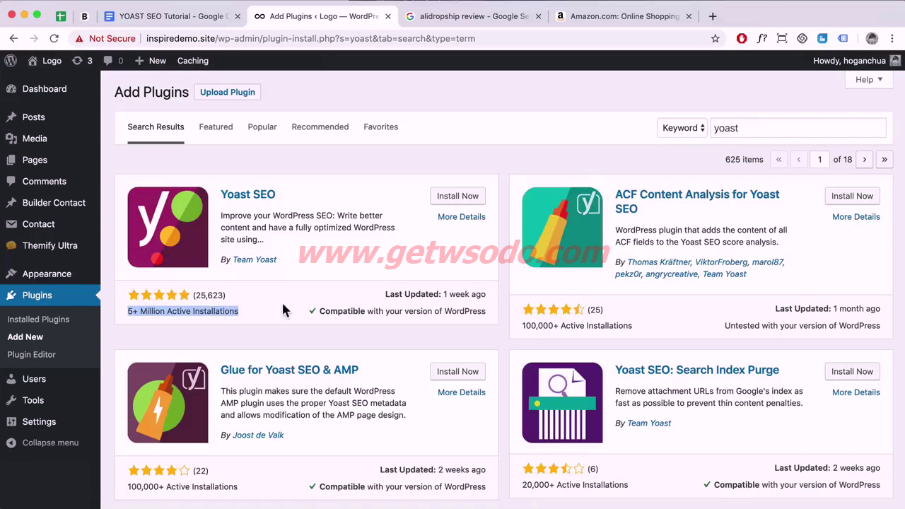
pyautogui.click(199, 296)
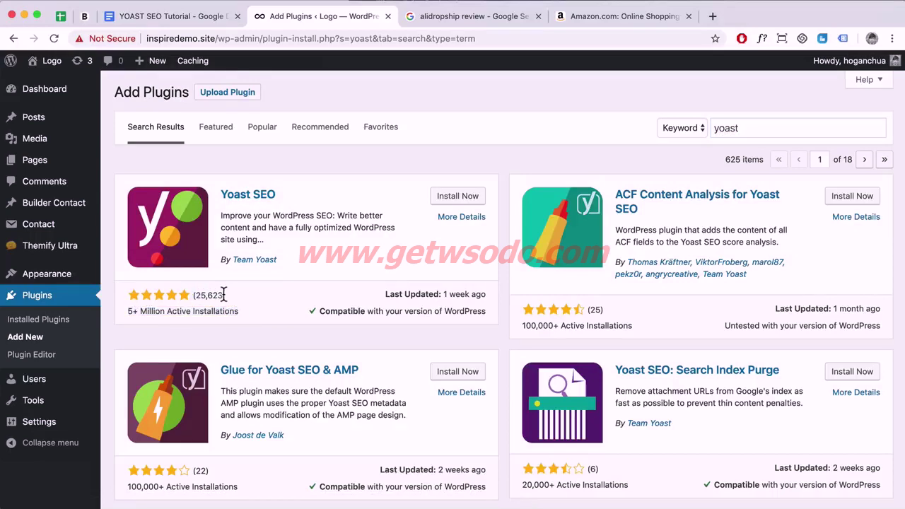
pyautogui.click(456, 198)
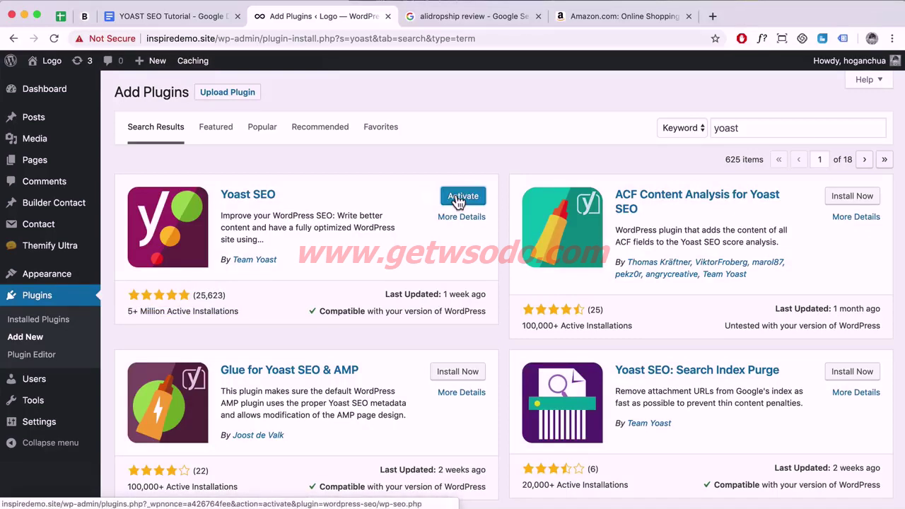
pyautogui.click(459, 198)
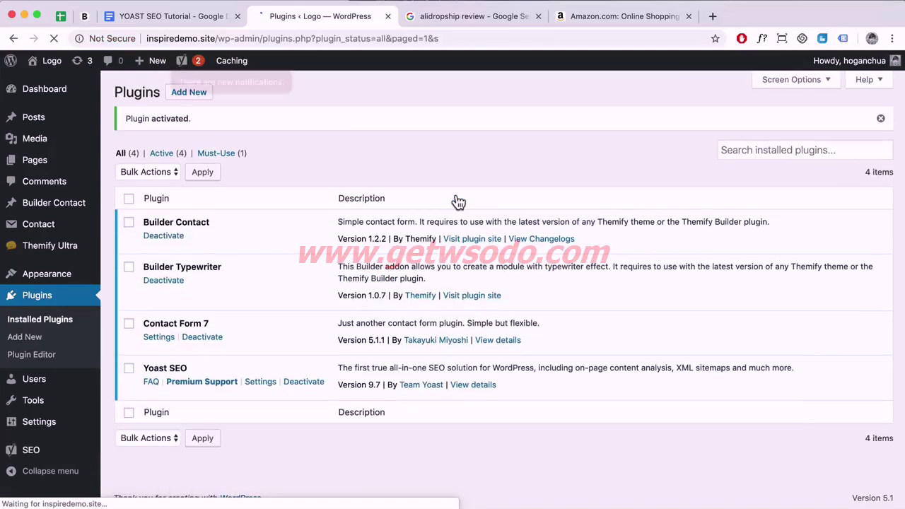
# Open Yoast SEO's general settings and start the configuration wizard for a first-time setup
pyautogui.moveTo(29, 451)
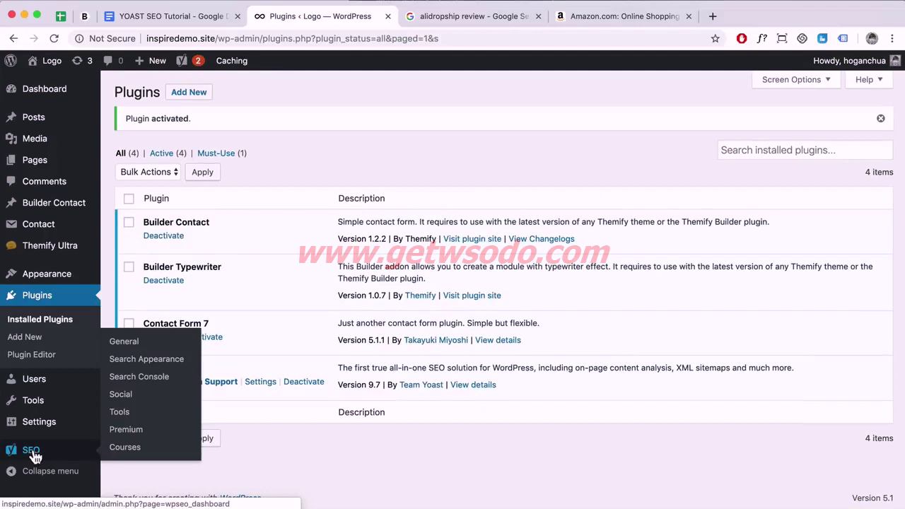
pyautogui.click(128, 346)
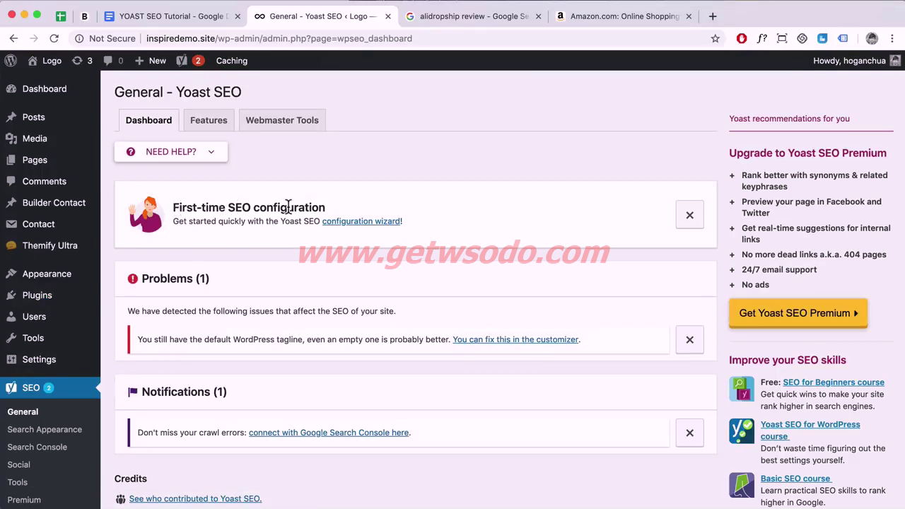
pyautogui.click(358, 222)
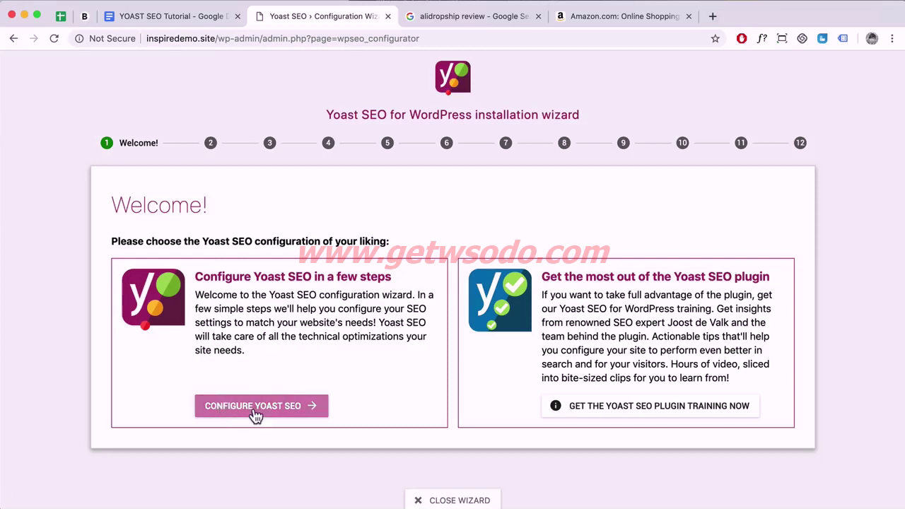
pyautogui.click(255, 410)
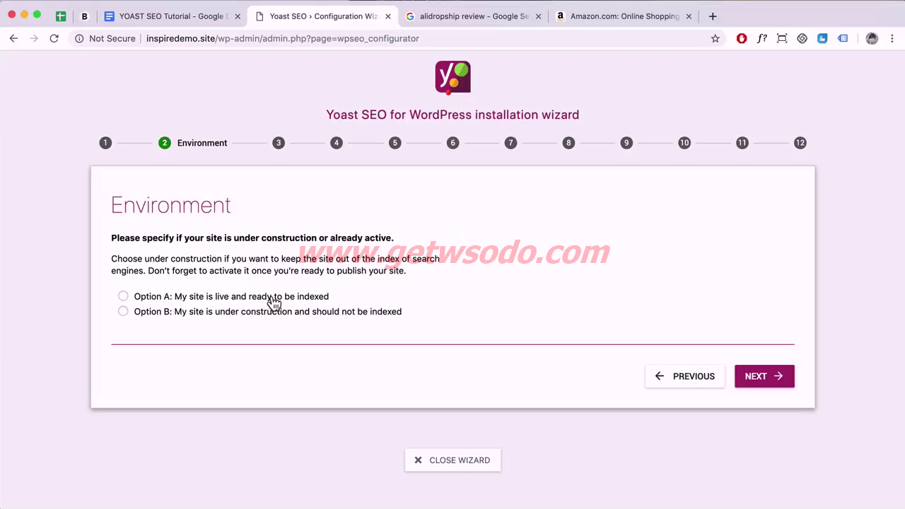
# Specify in the wizard that the site is live and ready to be indexed, and set its site type to a blog
pyautogui.click(153, 301)
pyautogui.click(776, 381)
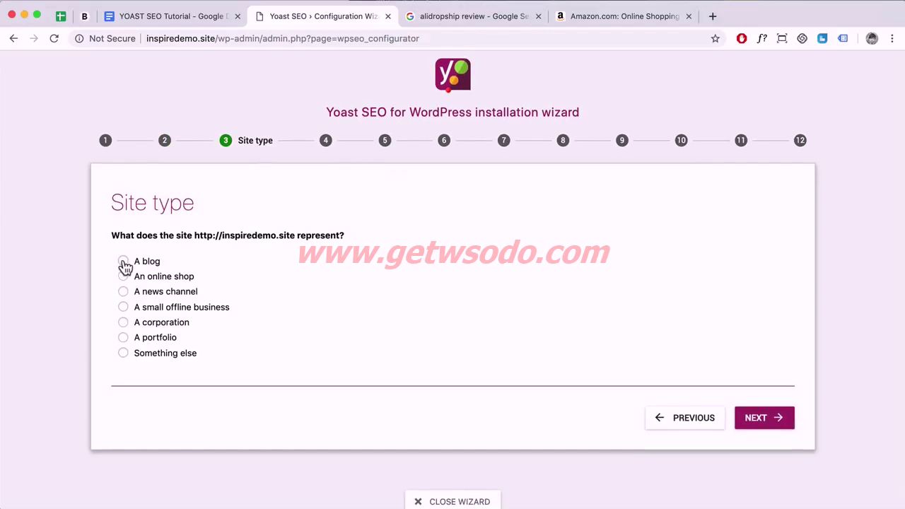
pyautogui.click(123, 262)
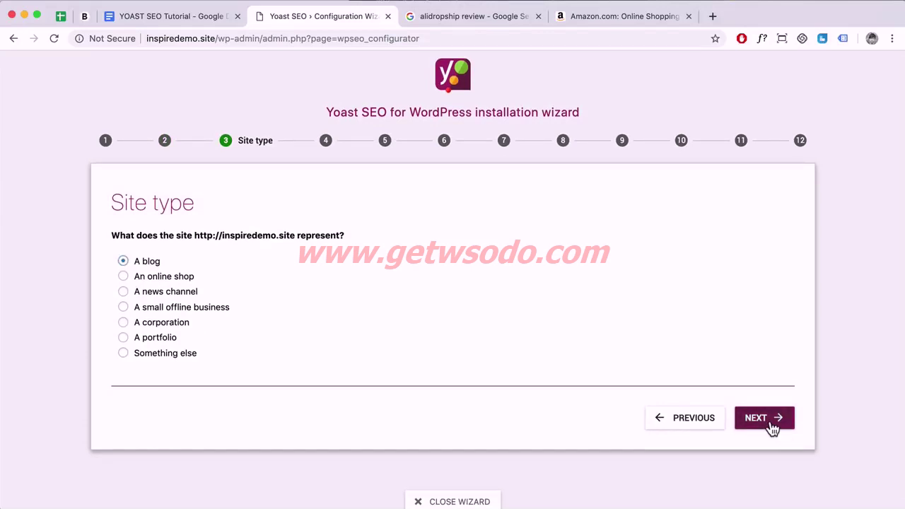
pyautogui.click(772, 426)
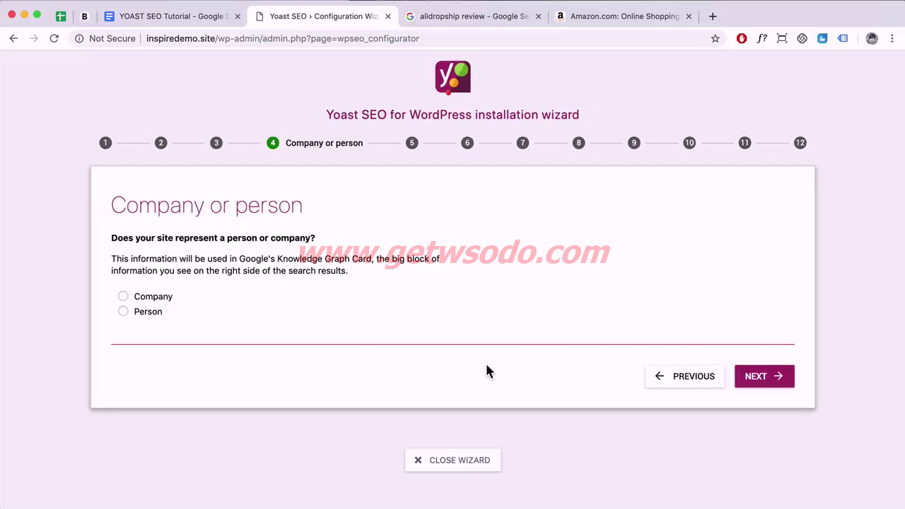
# Set the site to represent a company, enter the company name, and continue without choosing a logo image
pyautogui.click(123, 296)
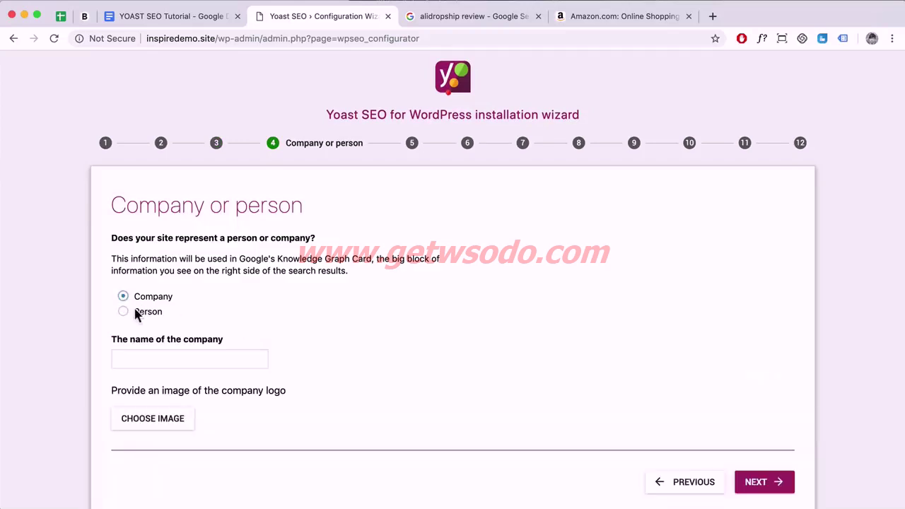
pyautogui.click(156, 357)
pyautogui.write('Hogan Chua')
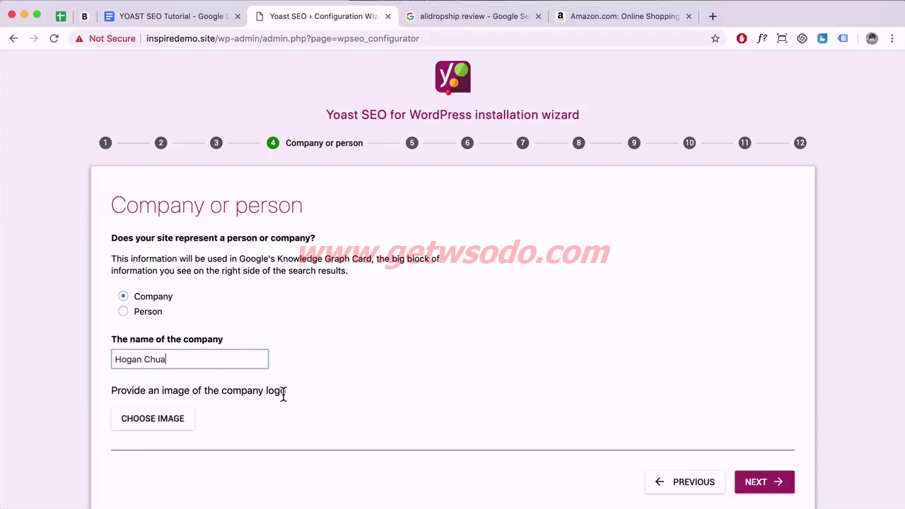
pyautogui.moveTo(285, 391); pyautogui.dragTo(101, 398)
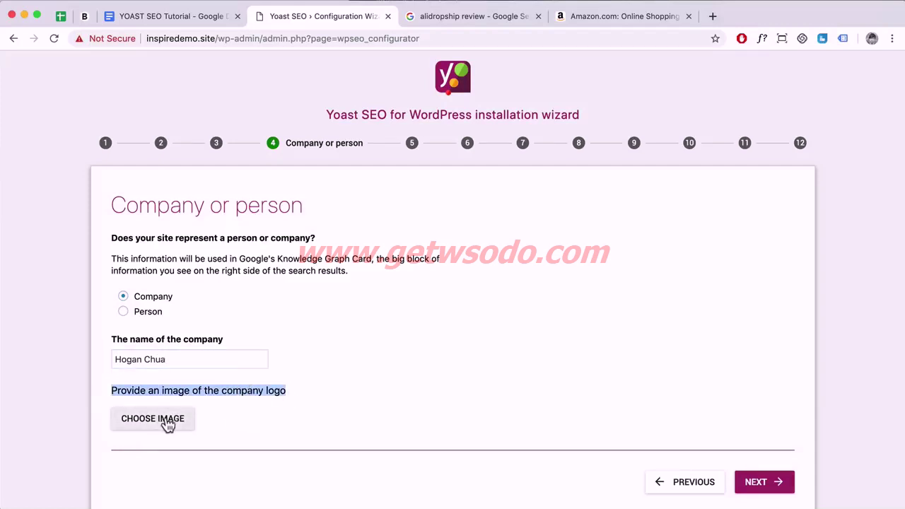
pyautogui.click(768, 486)
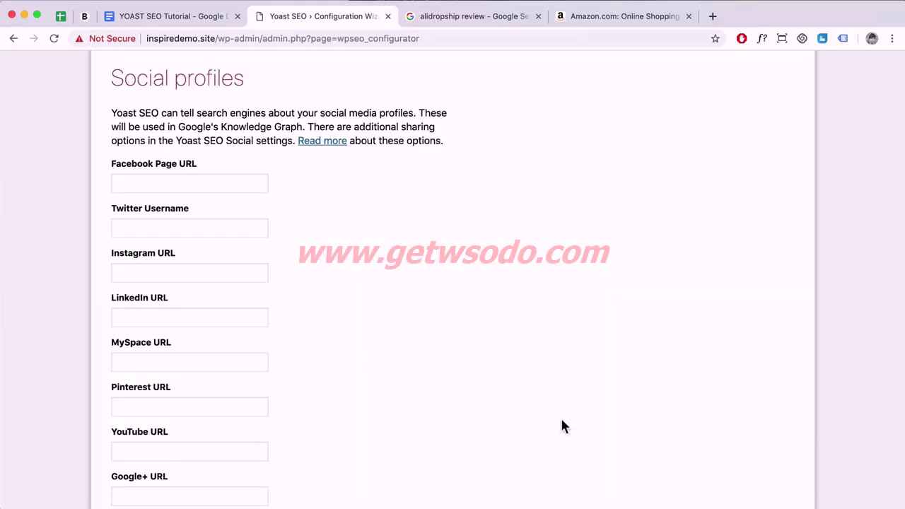
# Look over the social profile fields, leave them all blank, and continue to the search engine visibility settings
pyautogui.click(138, 186)
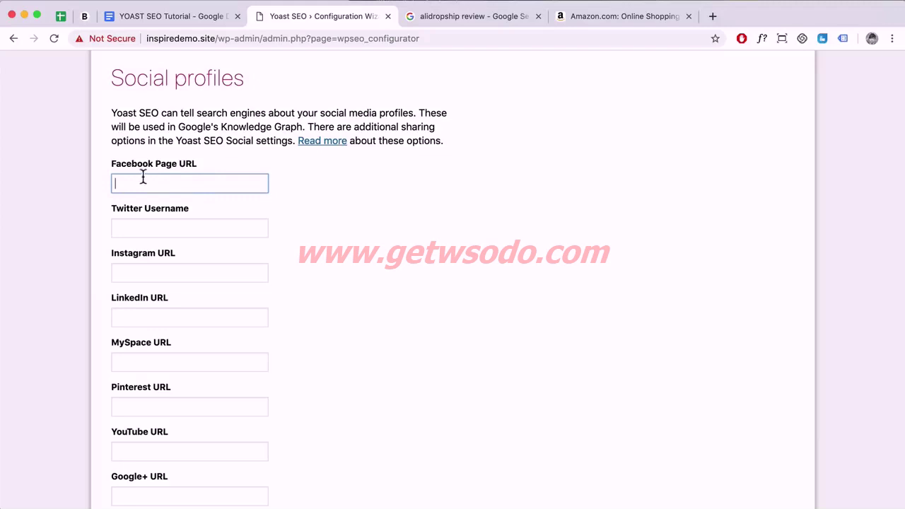
pyautogui.click(175, 271)
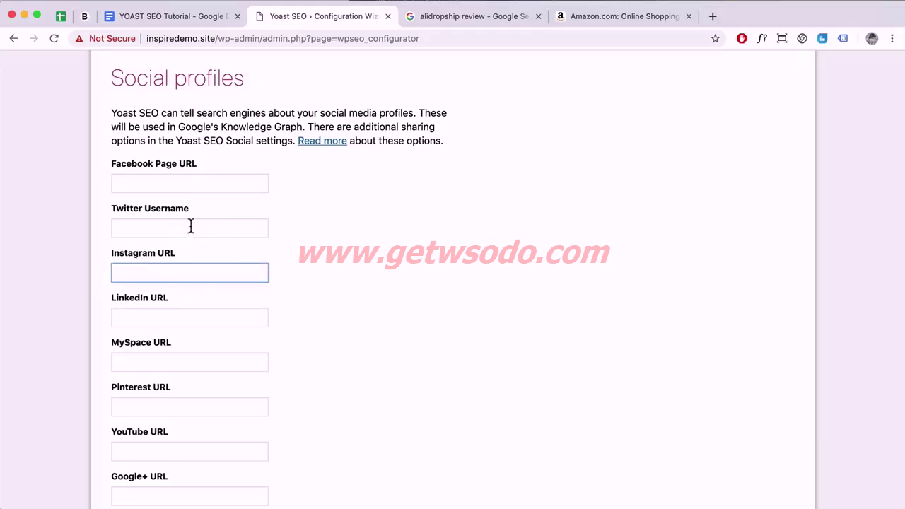
pyautogui.scroll(-3, 400, 322)
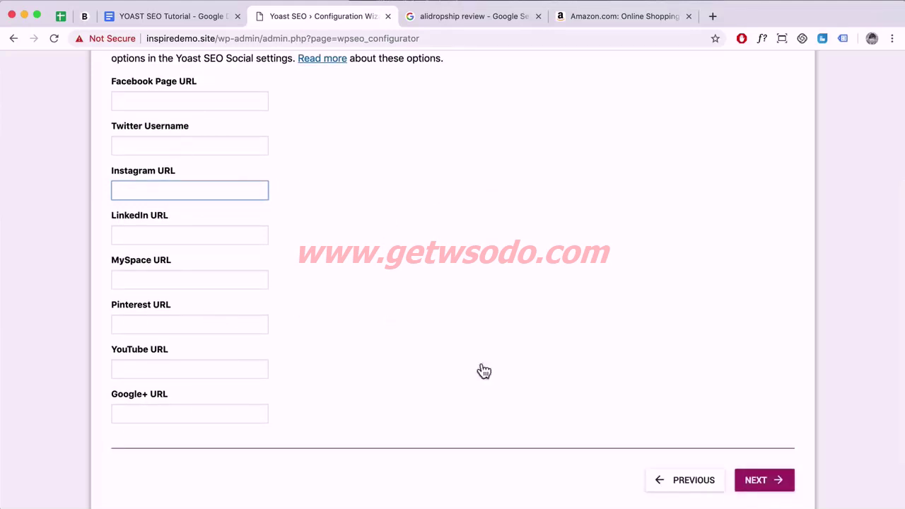
pyautogui.click(780, 482)
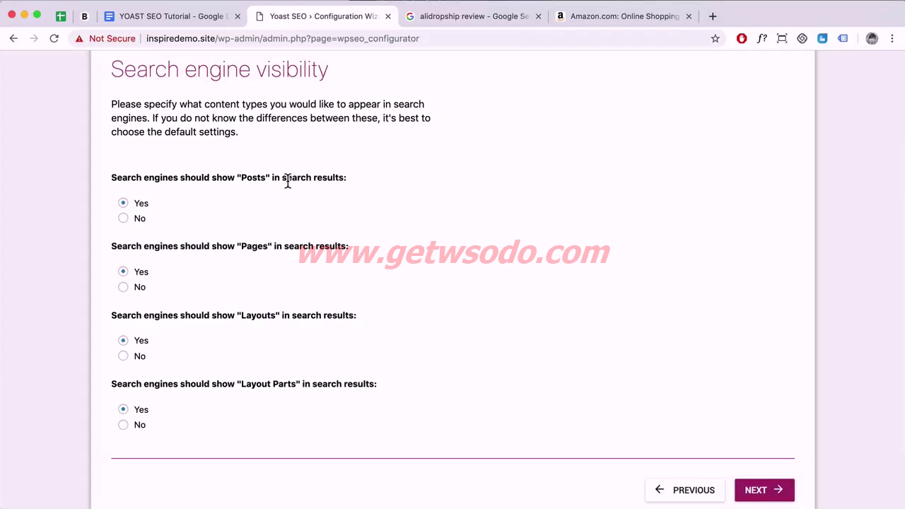
# Exclude Layouts and Layout Parts from search results, keep Posts and Pages included, and continue the wizard
pyautogui.moveTo(265, 178); pyautogui.dragTo(241, 179)
pyautogui.moveTo(267, 245); pyautogui.dragTo(239, 248)
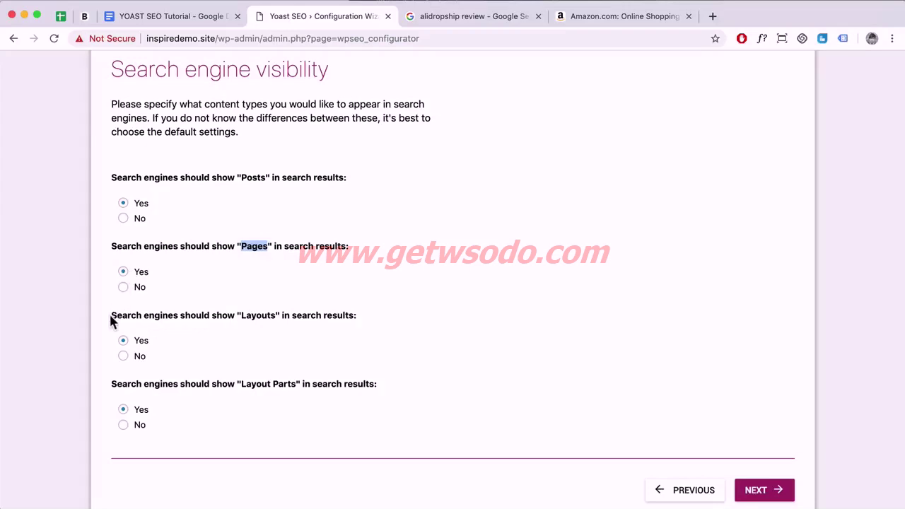
pyautogui.moveTo(112, 315); pyautogui.dragTo(347, 316)
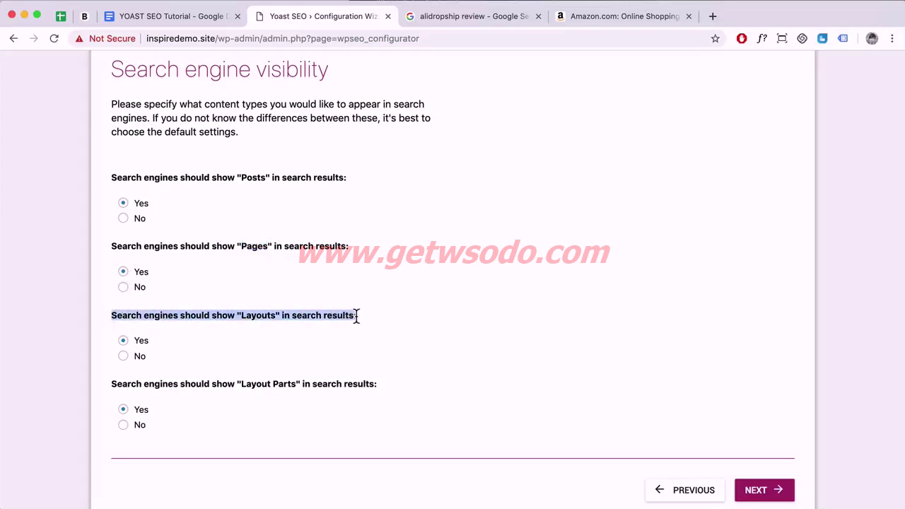
pyautogui.moveTo(380, 384); pyautogui.dragTo(59, 388)
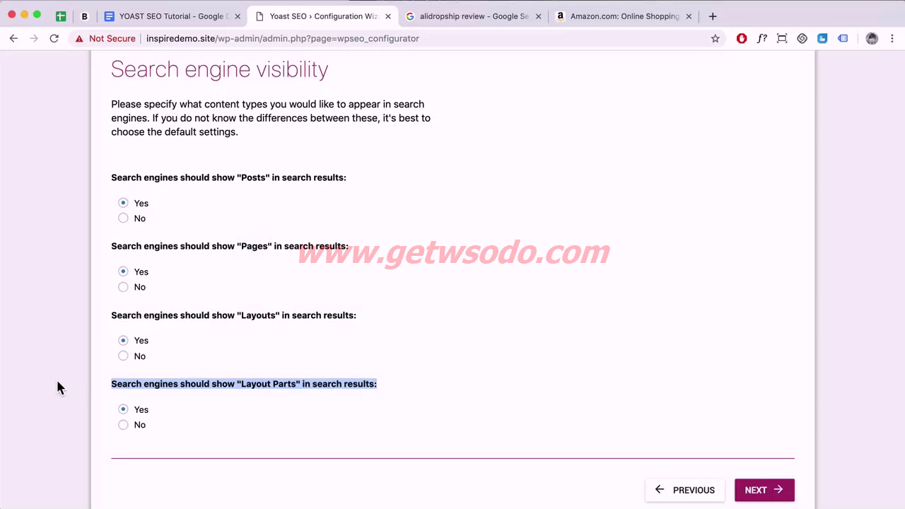
pyautogui.moveTo(243, 317); pyautogui.dragTo(274, 318)
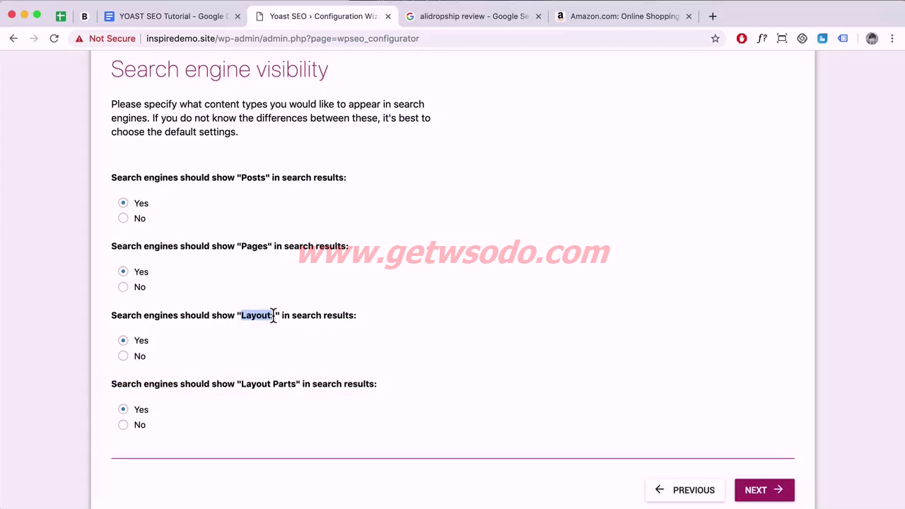
pyautogui.click(124, 357)
pyautogui.click(123, 425)
pyautogui.click(776, 495)
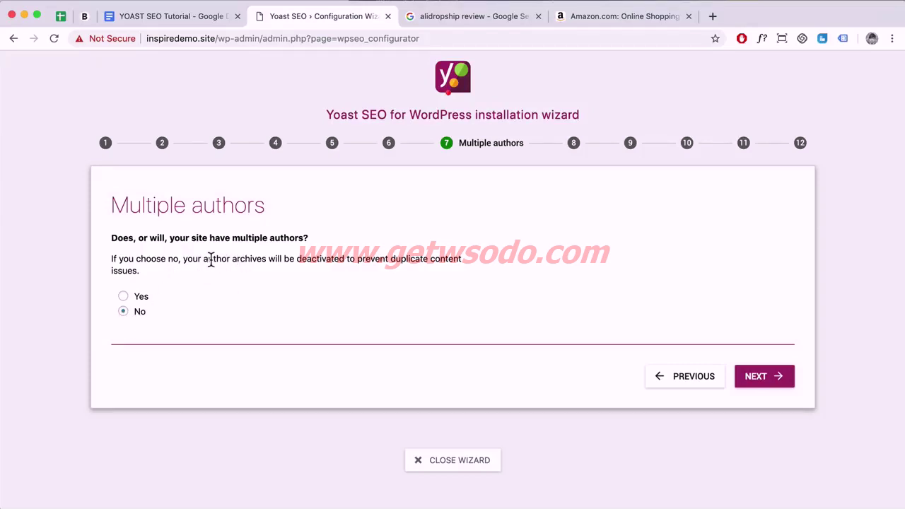
# Keep the multiple authors option at No, continue to the Google Search Console stage, and read its introduction
pyautogui.moveTo(204, 260); pyautogui.dragTo(267, 259)
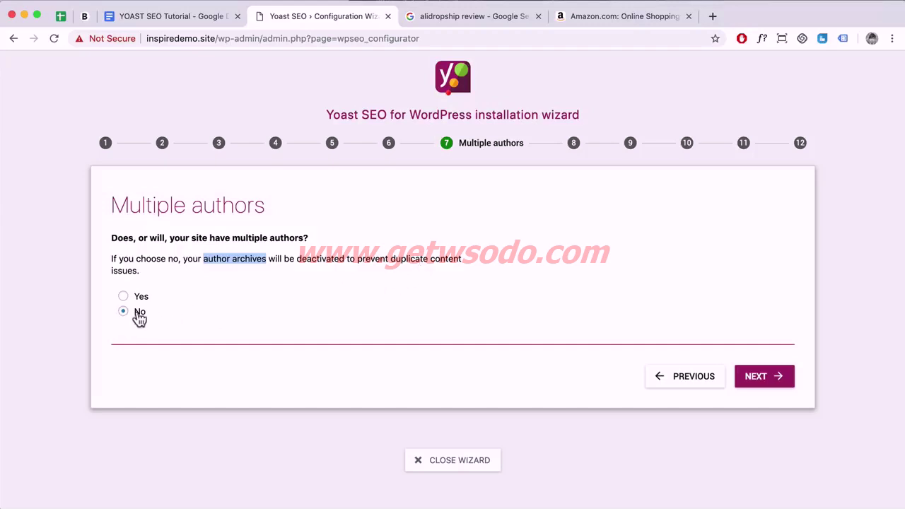
pyautogui.click(766, 376)
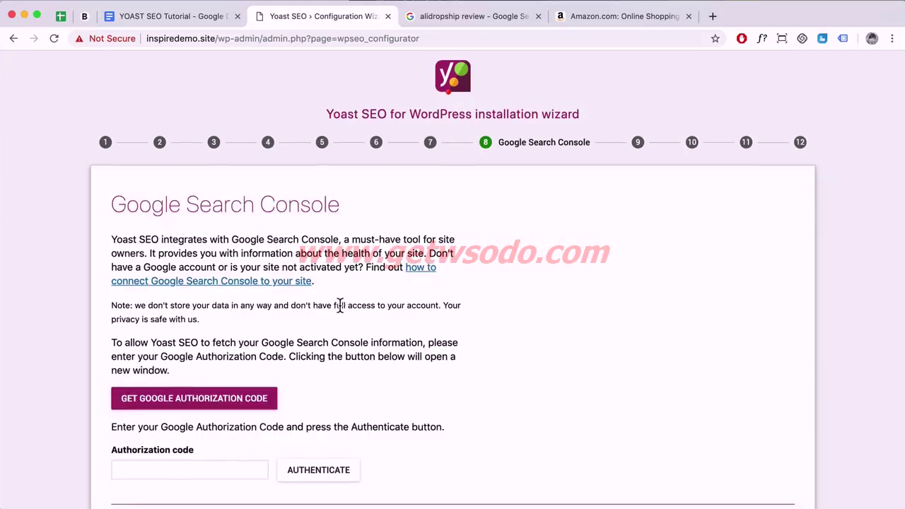
pyautogui.scroll(-2, 342, 306)
pyautogui.moveTo(343, 151); pyautogui.dragTo(111, 156)
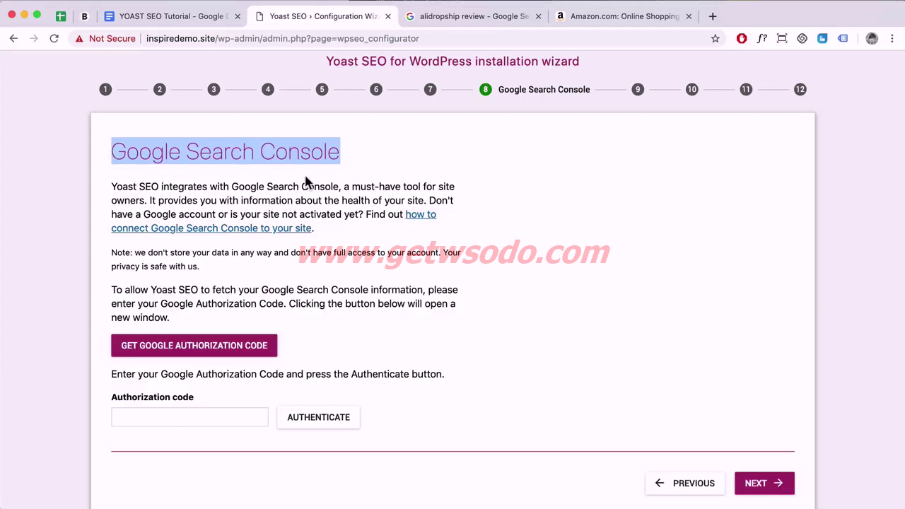
pyautogui.moveTo(352, 187); pyautogui.dragTo(149, 201)
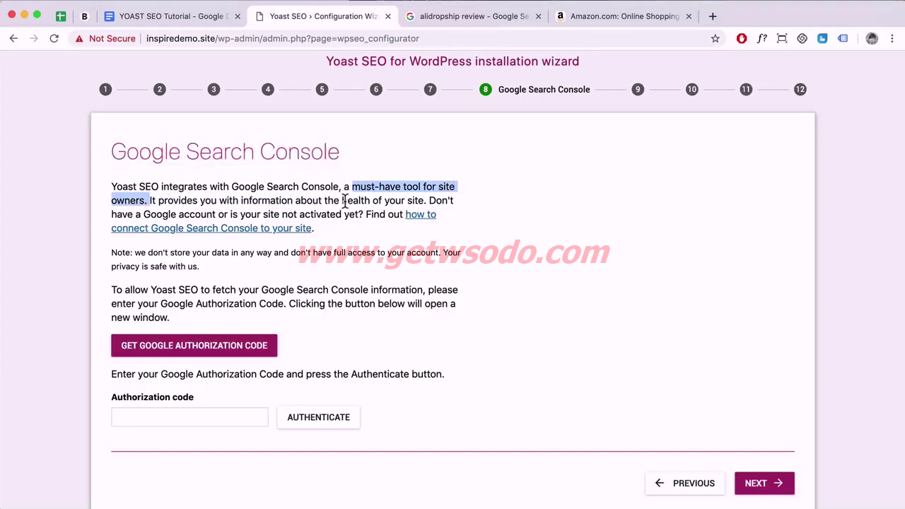
pyautogui.moveTo(342, 200); pyautogui.dragTo(425, 200)
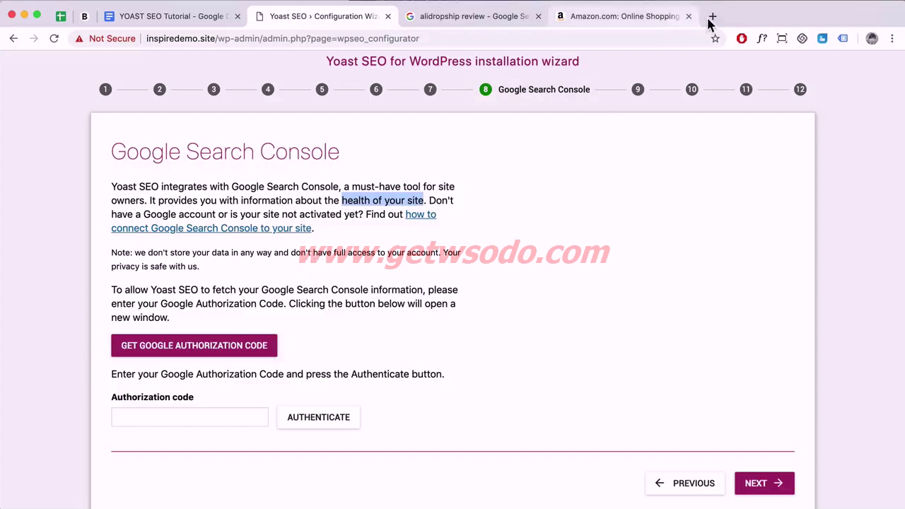
# Search Google for "google search console" in a new browser tab, open the official site, and enter the Search Console dashboard
pyautogui.press('super+t')
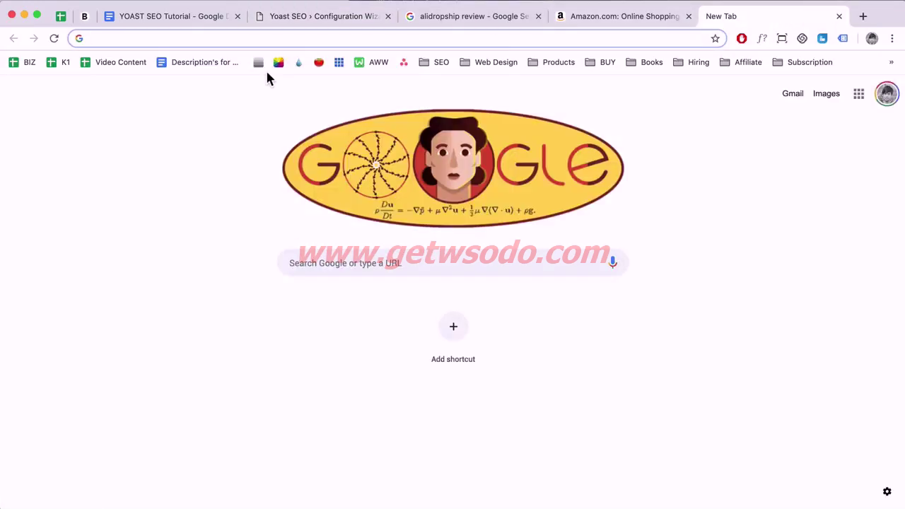
pyautogui.write('gogole')
pyautogui.press('BackSpace')
pyautogui.press('BackSpace')
pyautogui.press('BackSpace')
pyautogui.press('BackSpace')
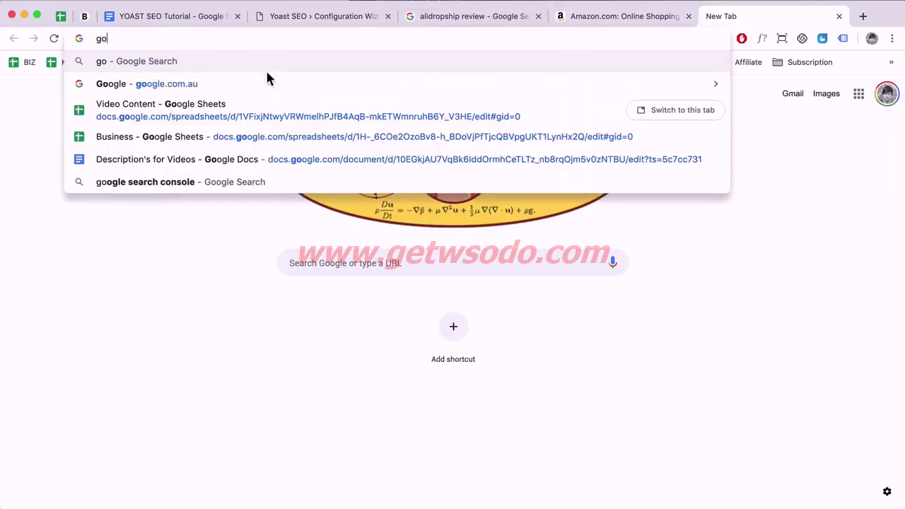
pyautogui.write('ogle sea')
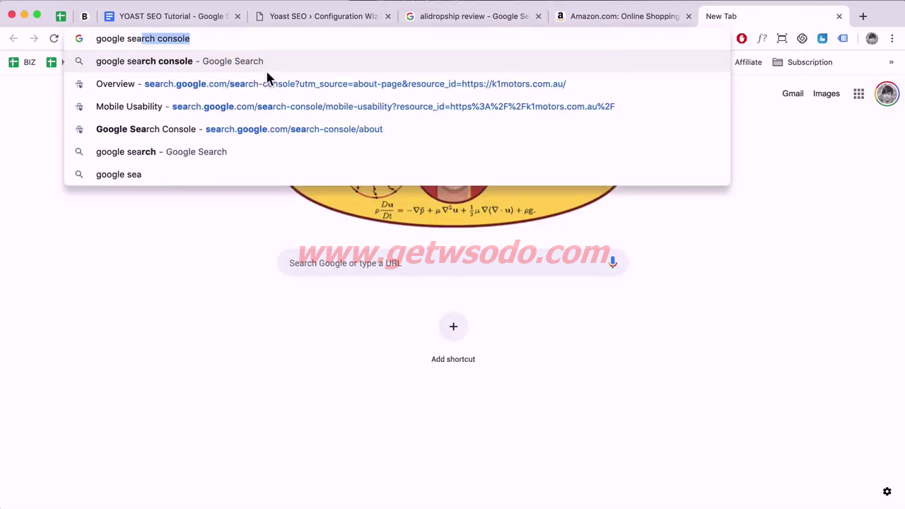
pyautogui.press('Return')
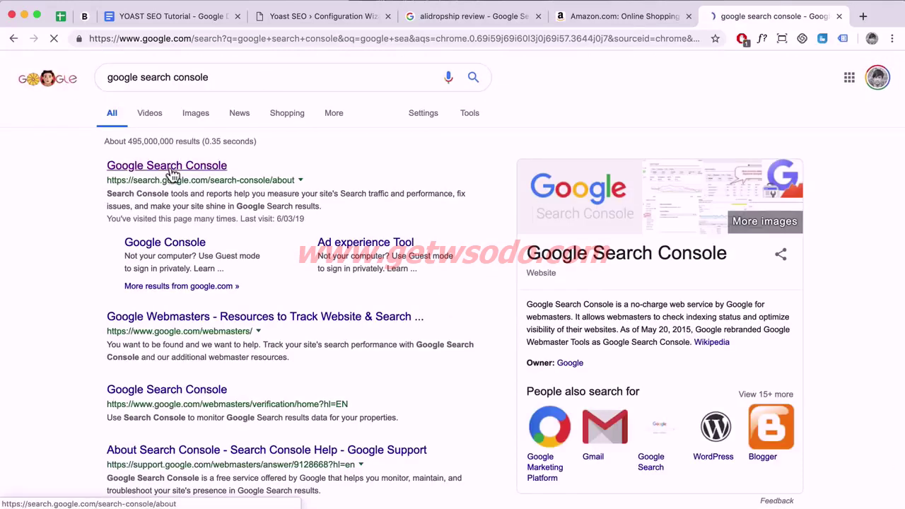
pyautogui.click(171, 171)
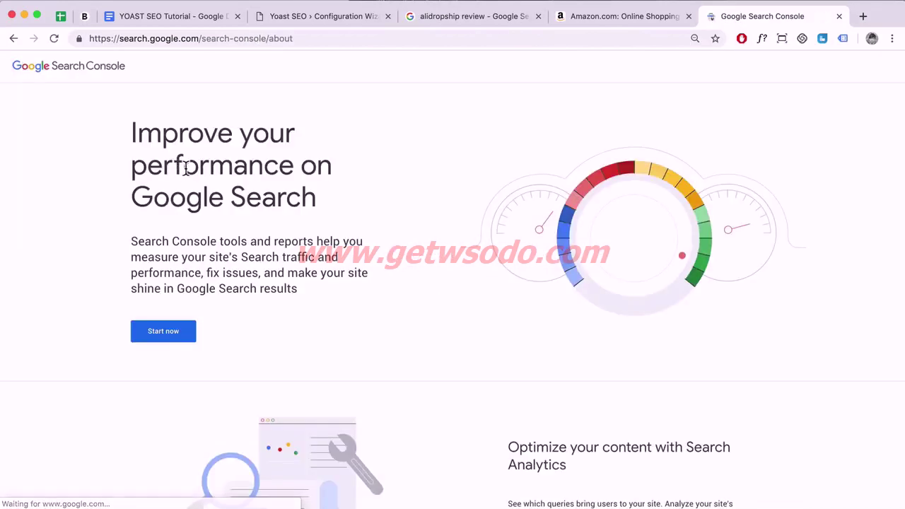
pyautogui.click(176, 338)
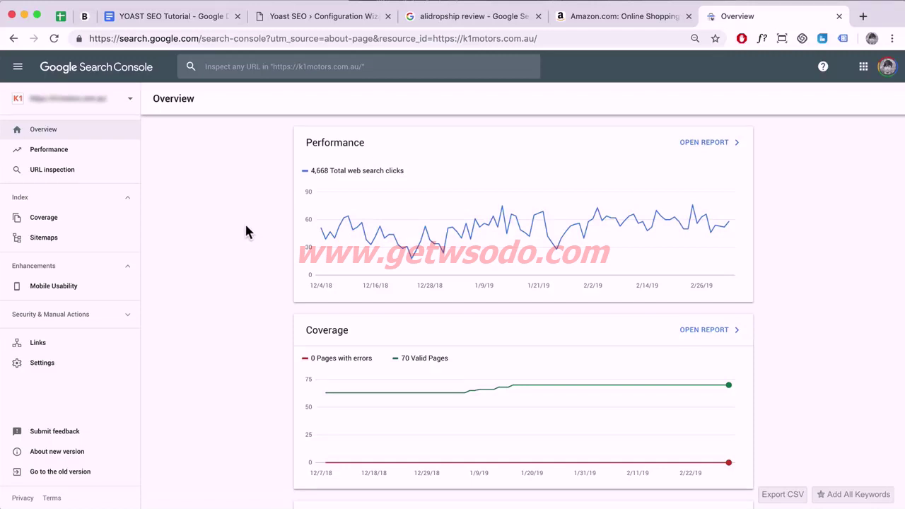
# Start adding a new property in Search Console and choose the URL prefix type
pyautogui.click(127, 100)
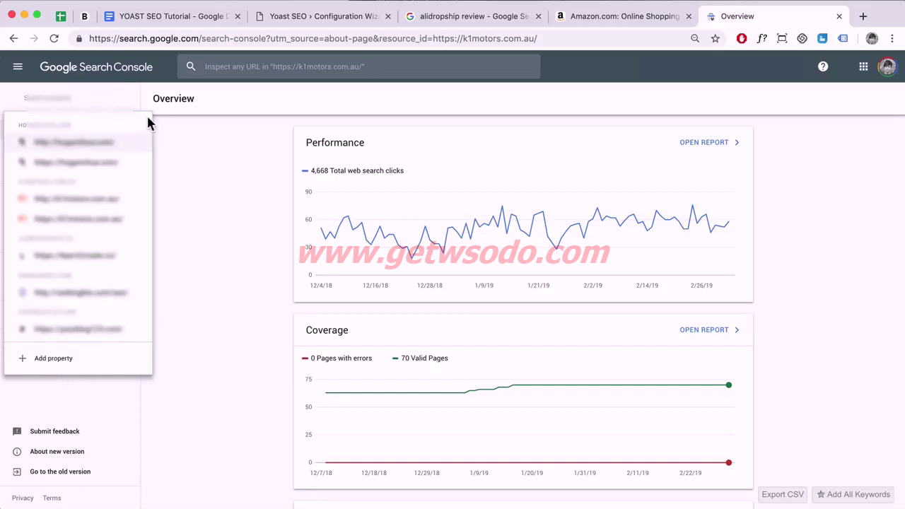
pyautogui.click(181, 138)
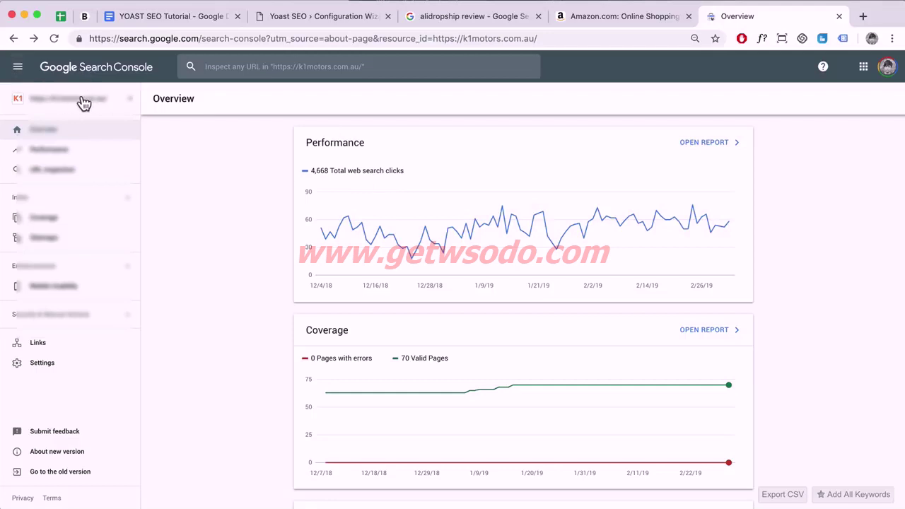
pyautogui.click(18, 66)
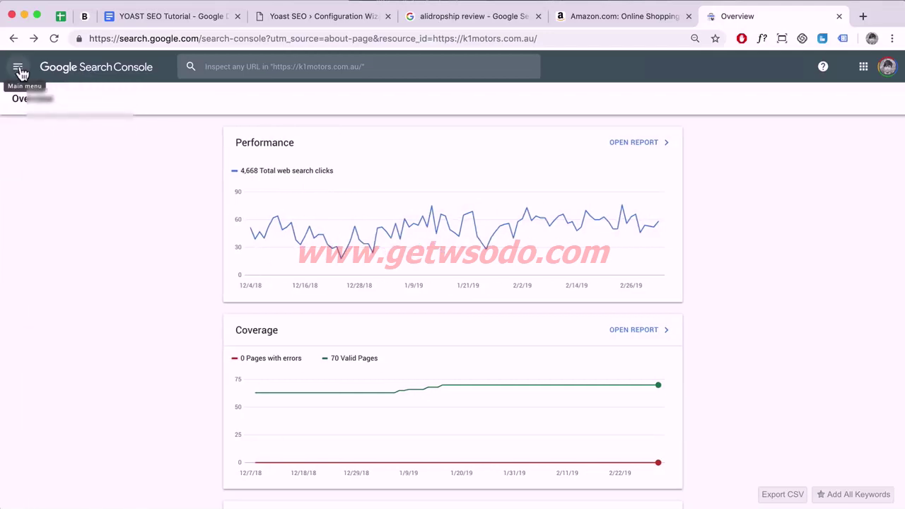
pyautogui.click(18, 66)
pyautogui.click(101, 103)
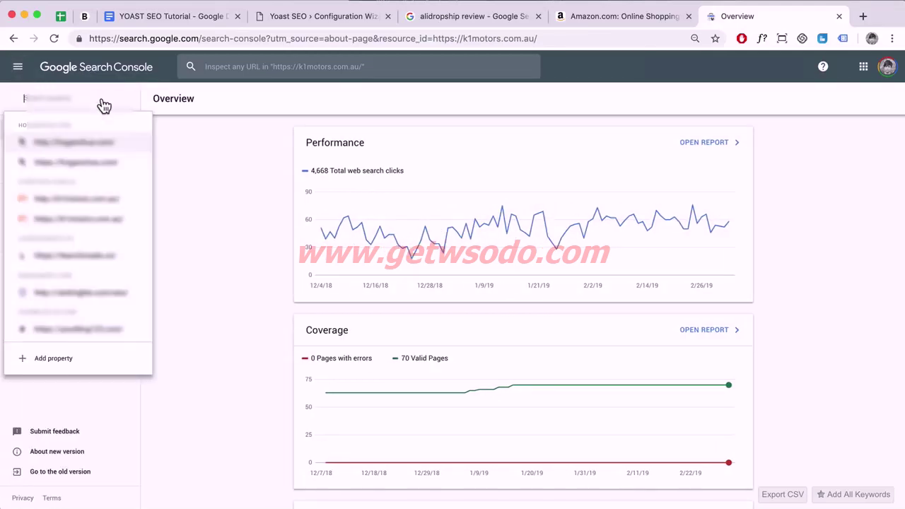
pyautogui.click(60, 362)
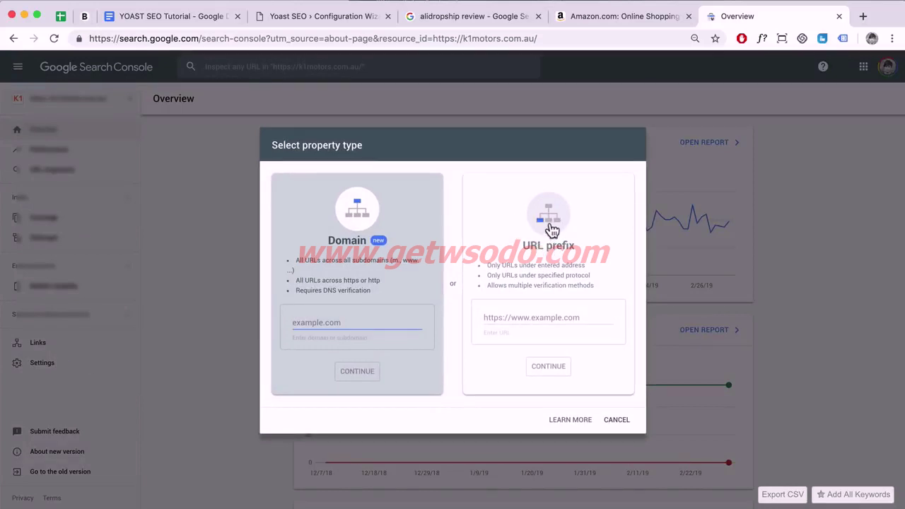
pyautogui.click(550, 230)
pyautogui.click(521, 318)
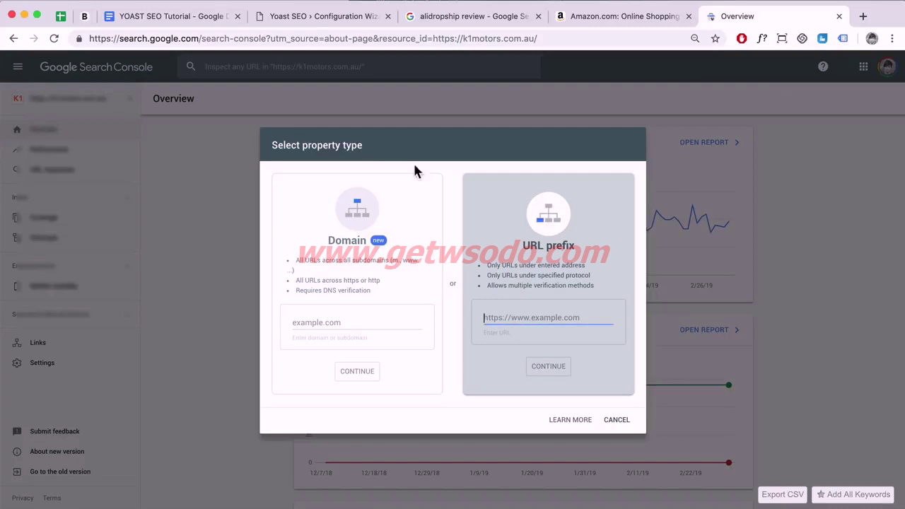
pyautogui.click(288, 17)
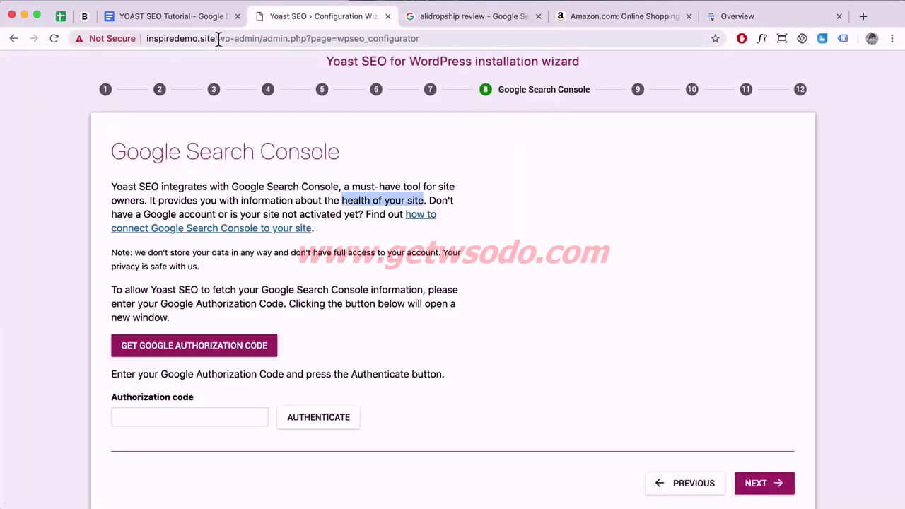
pyautogui.moveTo(214, 38); pyautogui.dragTo(122, 35)
pyautogui.press('super+c')
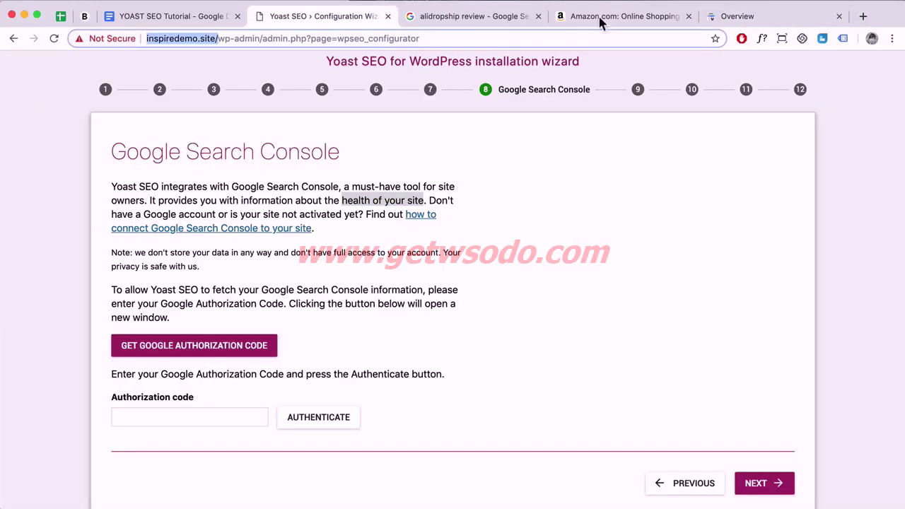
pyautogui.click(732, 17)
pyautogui.press('super+v')
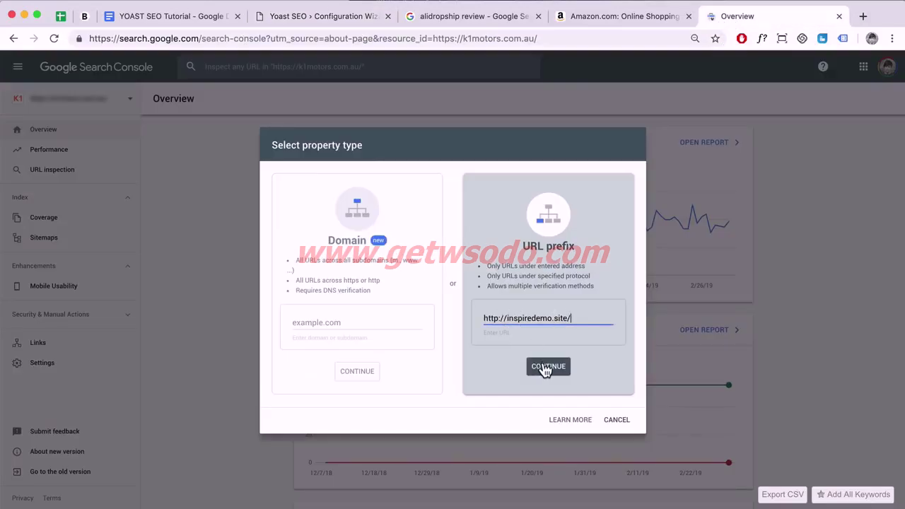
pyautogui.click(544, 368)
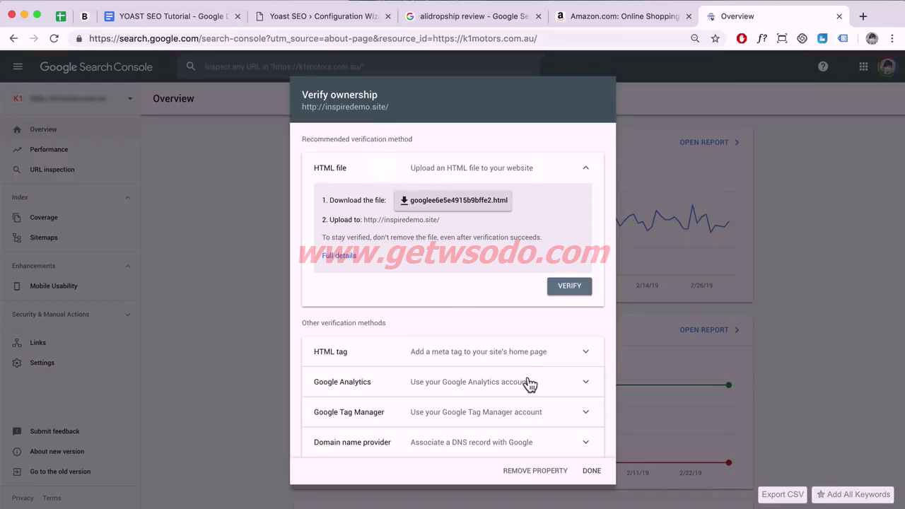
pyautogui.click(607, 472)
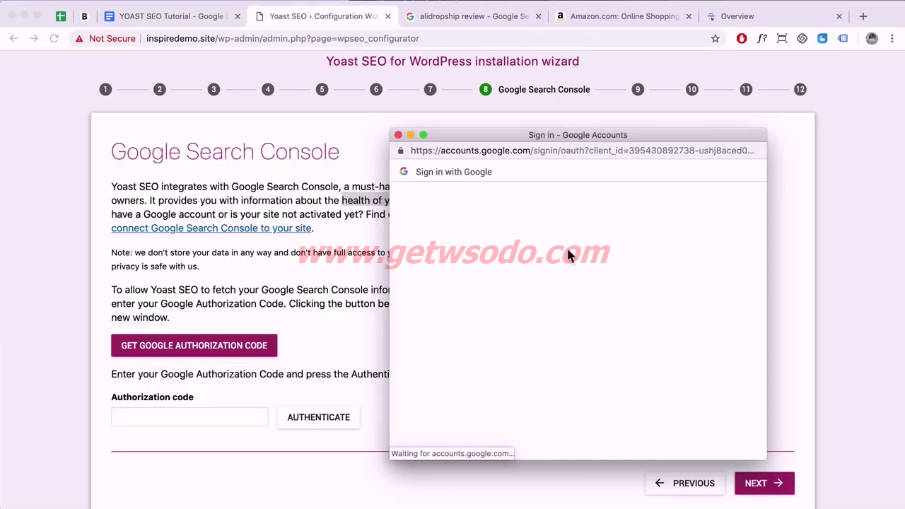
# Sign in with the already signed-in Google account, allow Yoast SEO to access Search Console data, and copy the authorization code
pyautogui.click(511, 286)
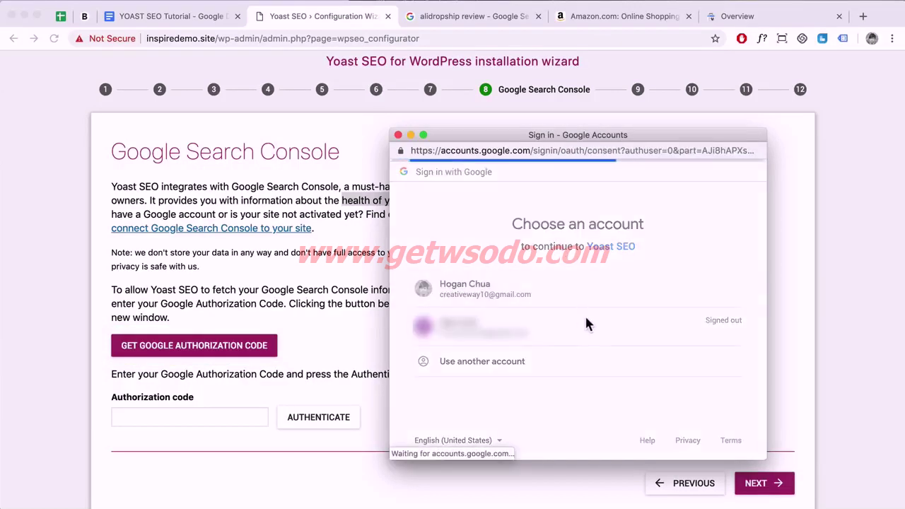
pyautogui.scroll(-3, 676, 296)
pyautogui.click(711, 391)
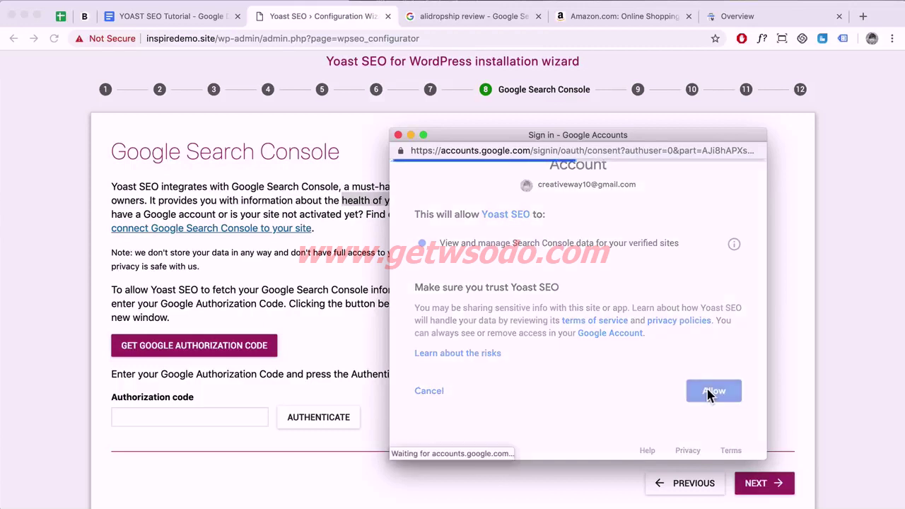
pyautogui.click(733, 279)
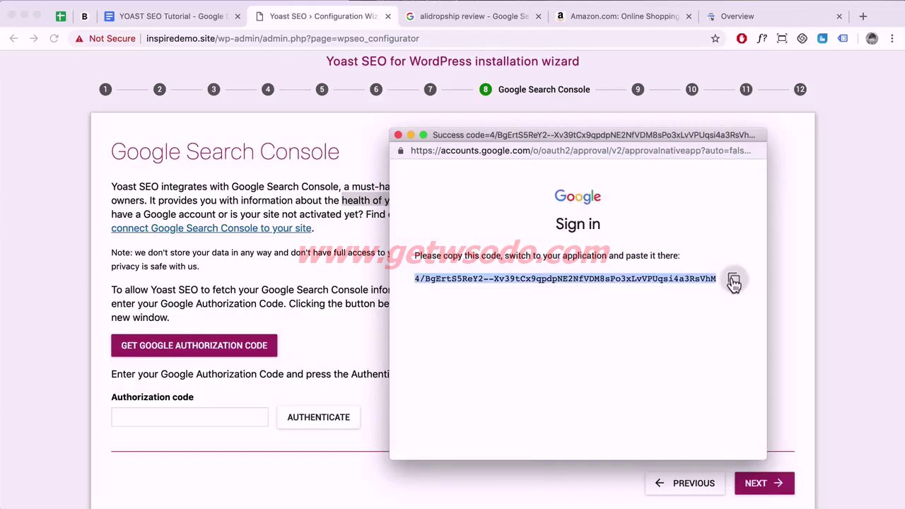
# Paste the Google authorization code into the wizard's Authorization code field and authenticate
pyautogui.click(191, 417)
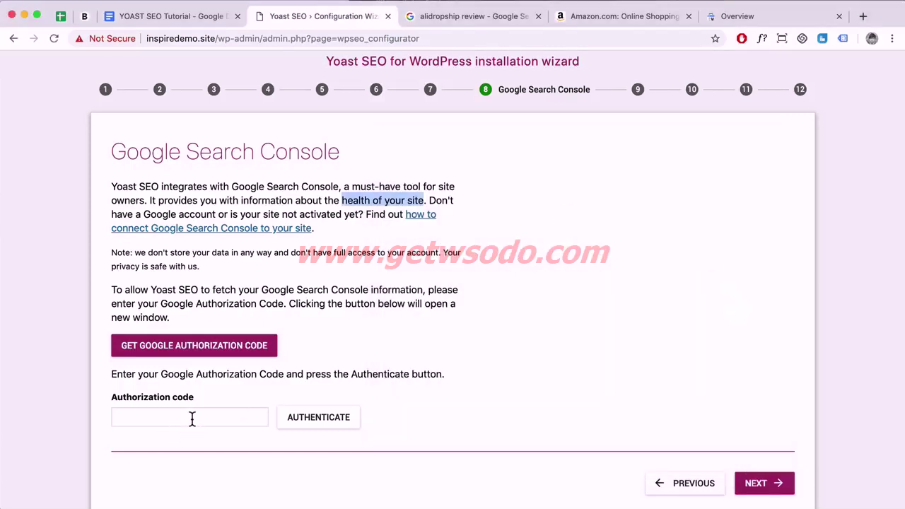
pyautogui.press('super+v')
pyautogui.click(297, 423)
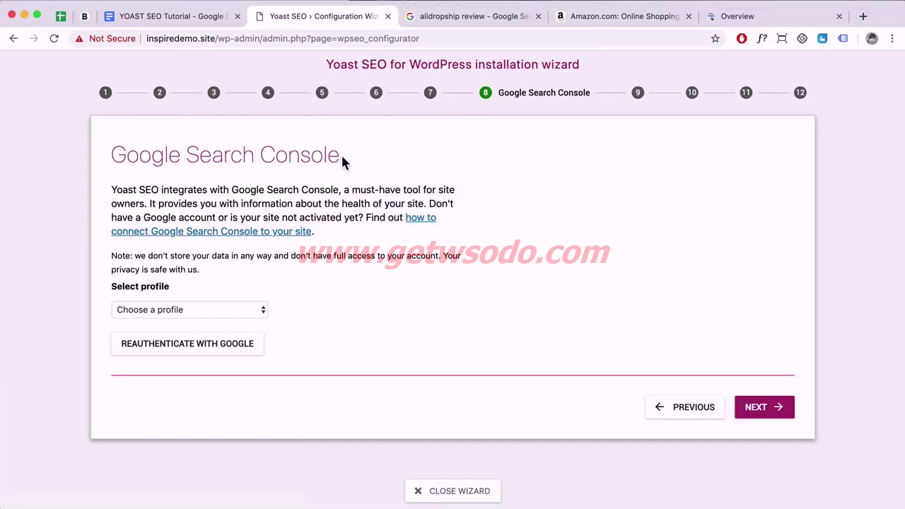
pyautogui.click(159, 310)
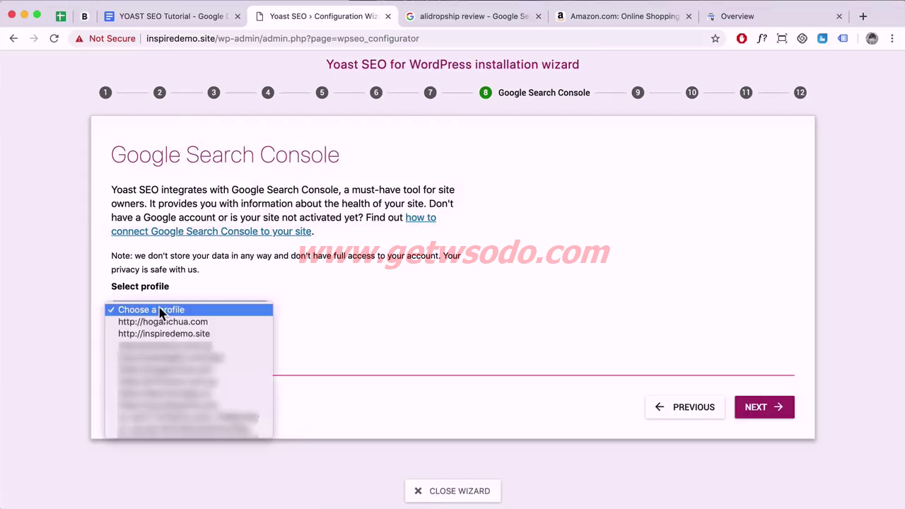
pyautogui.click(188, 338)
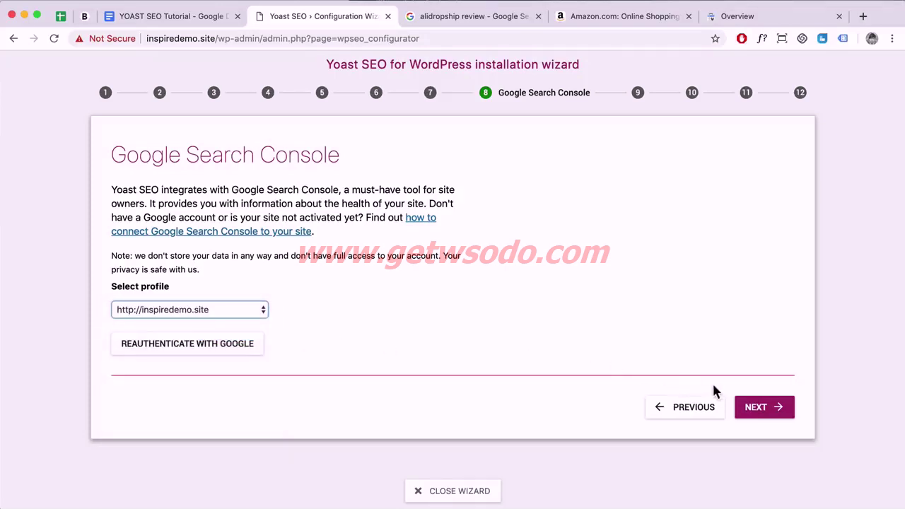
pyautogui.click(748, 408)
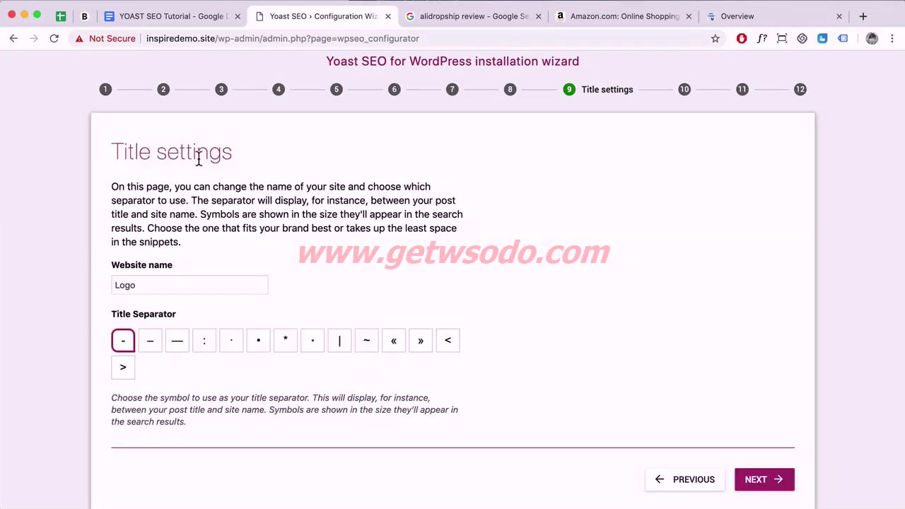
# Replace the website name in the title settings with "Name of Brand"
pyautogui.moveTo(232, 152); pyautogui.dragTo(92, 157)
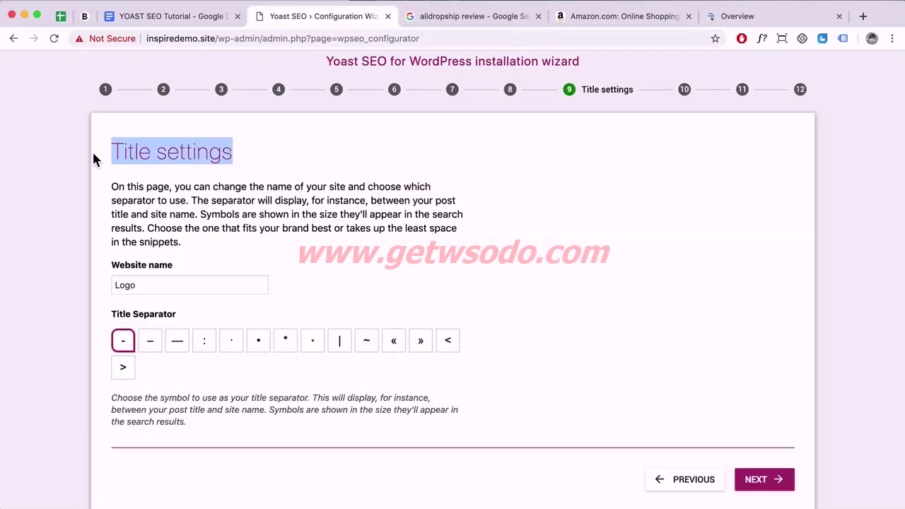
pyautogui.doubleClick(149, 281)
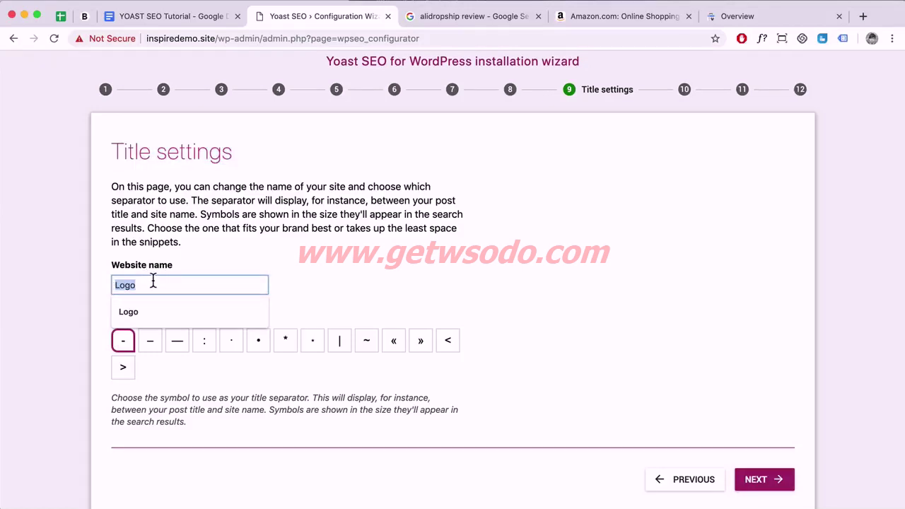
pyautogui.write('Brand')
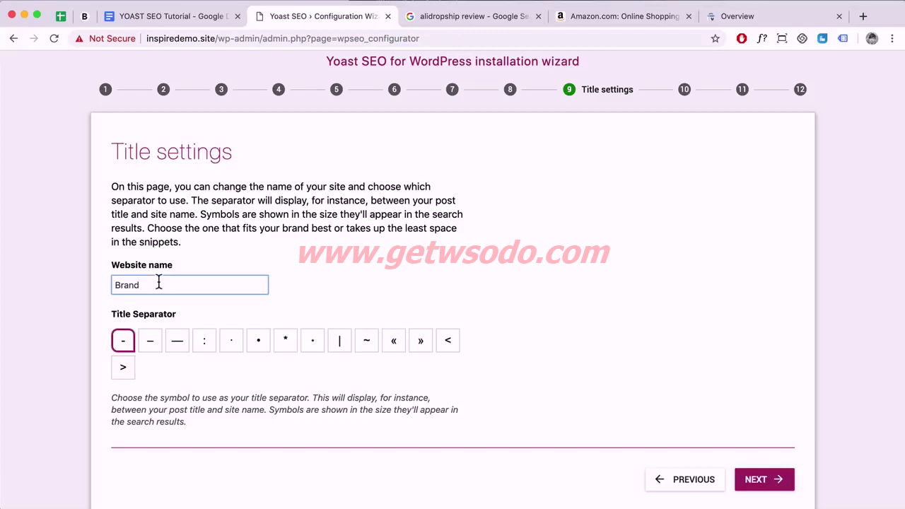
pyautogui.press('BackSpace')
pyautogui.press('BackSpace')
pyautogui.press('BackSpace')
pyautogui.press('BackSpace')
pyautogui.press('BackSpace')
pyautogui.write('Name of')
# Check the result titles in the "alidropship review" Google search, set the wizard's title separator to the bullet (•), and continue to the newsletter stage
pyautogui.click(460, 14)
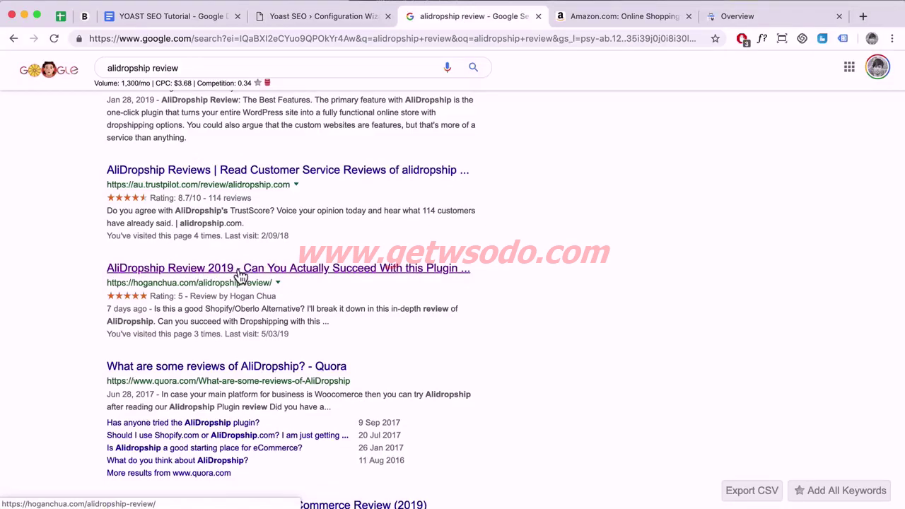
pyautogui.scroll(-1, 236, 275)
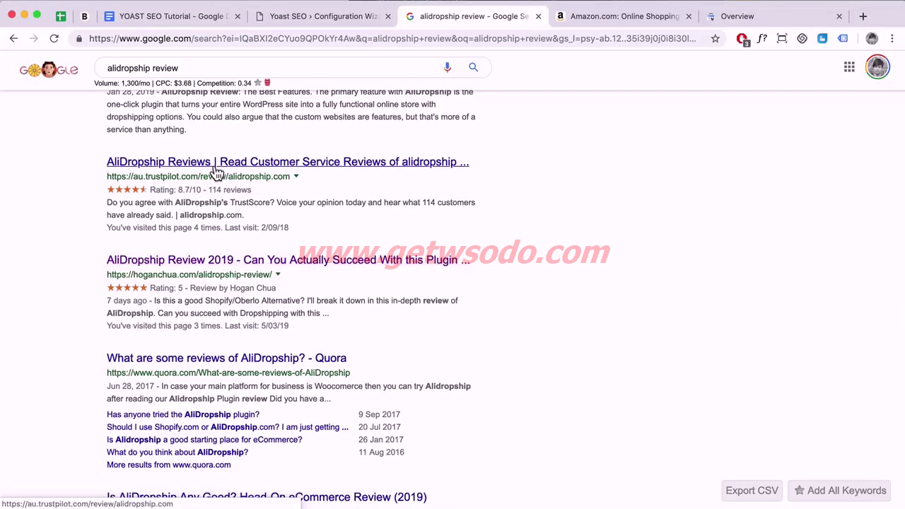
pyautogui.click(335, 20)
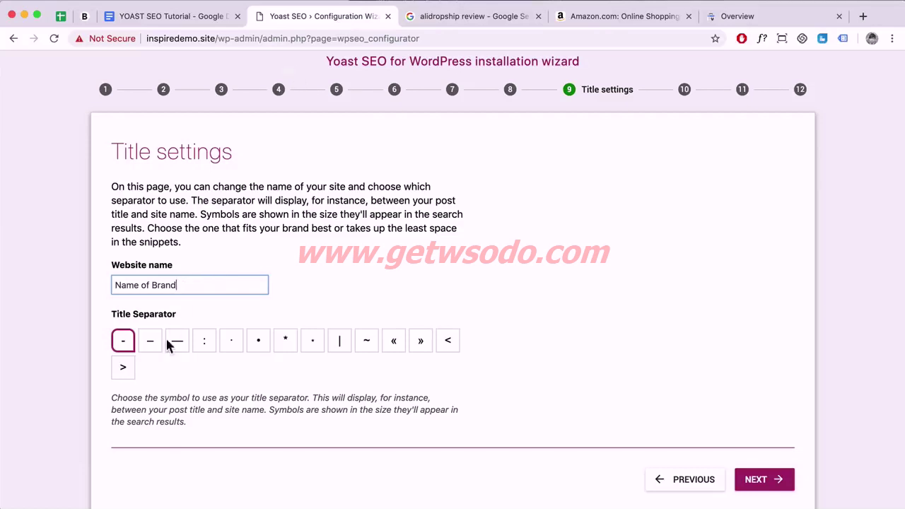
pyautogui.click(260, 346)
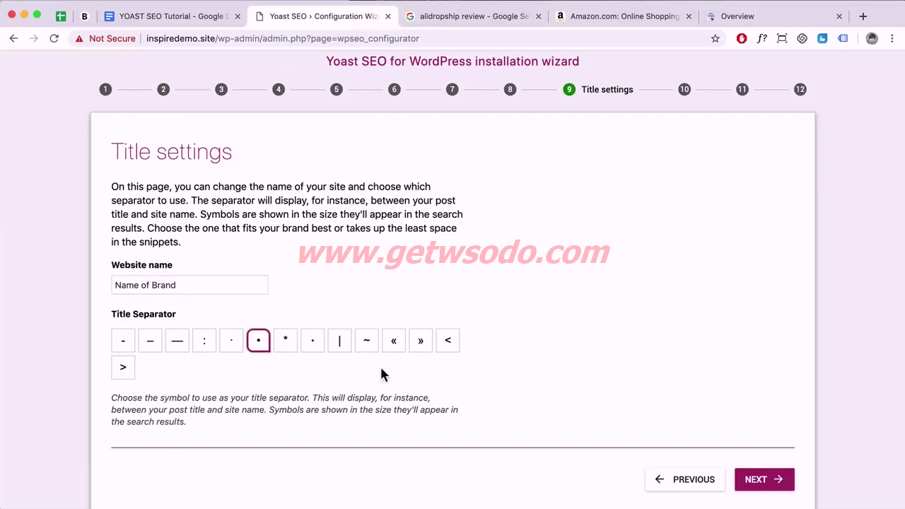
pyautogui.click(778, 480)
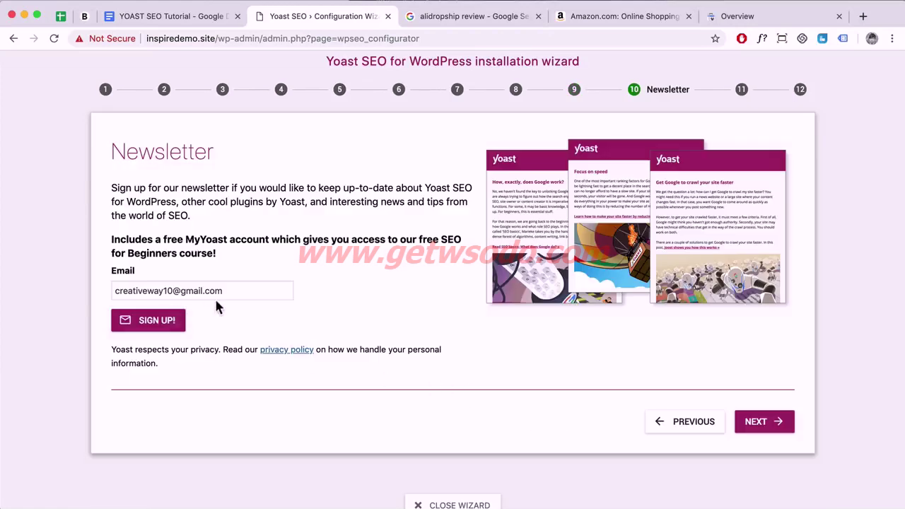
# Skip the newsletter sign-up and the product recommendations, and close the wizard from its final stage
pyautogui.click(779, 430)
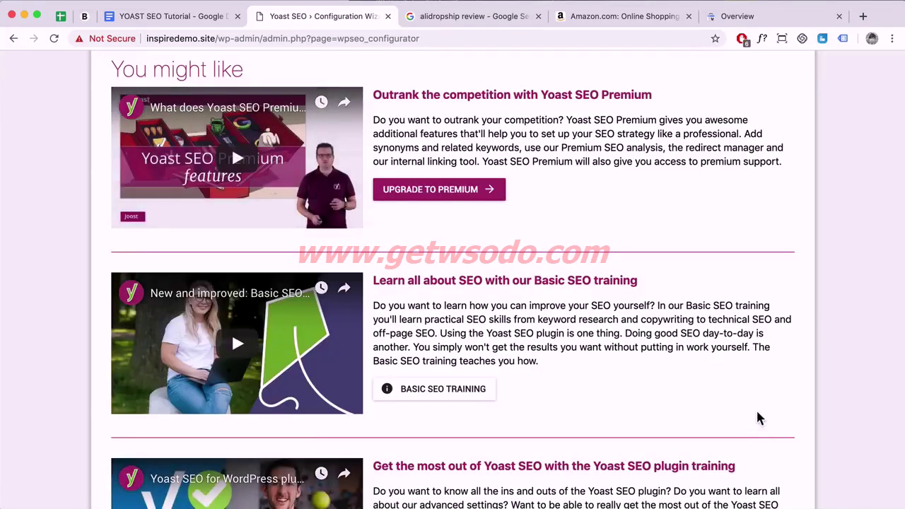
pyautogui.scroll(-3, 550, 238)
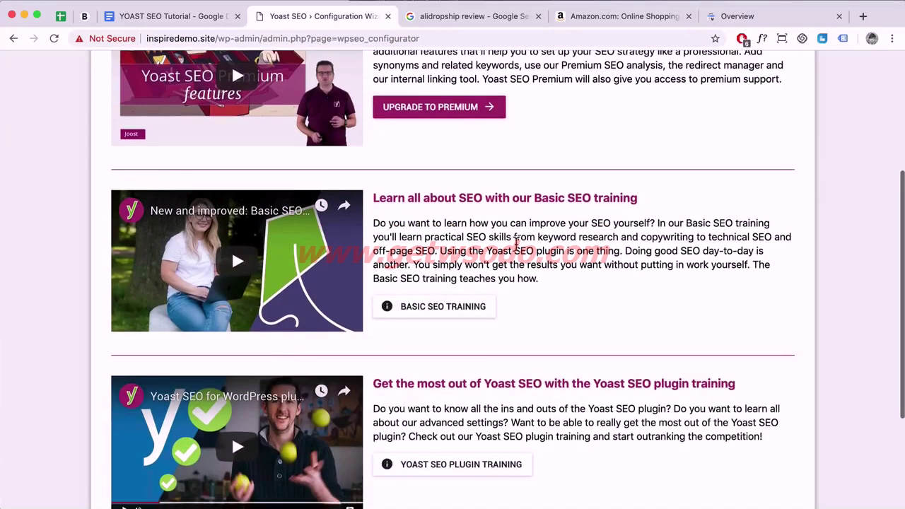
pyautogui.scroll(-3, 566, 295)
pyautogui.scroll(-2, 567, 295)
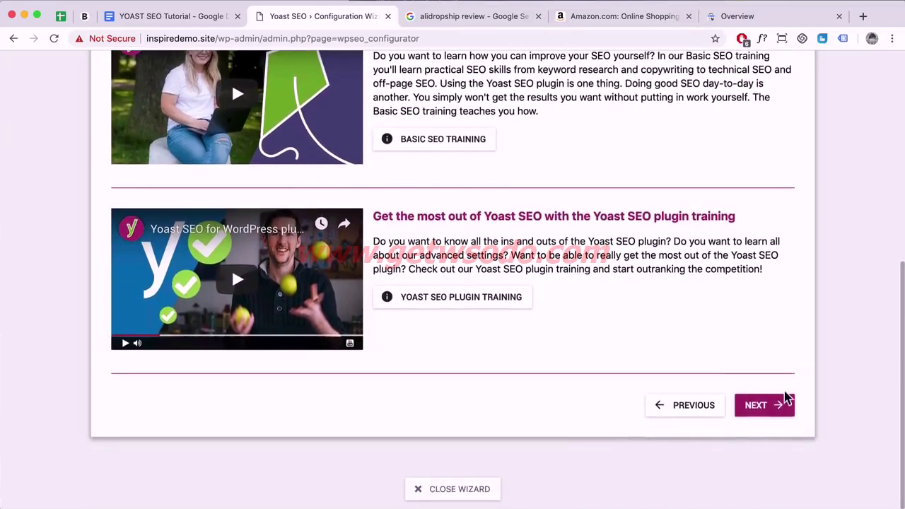
pyautogui.click(781, 409)
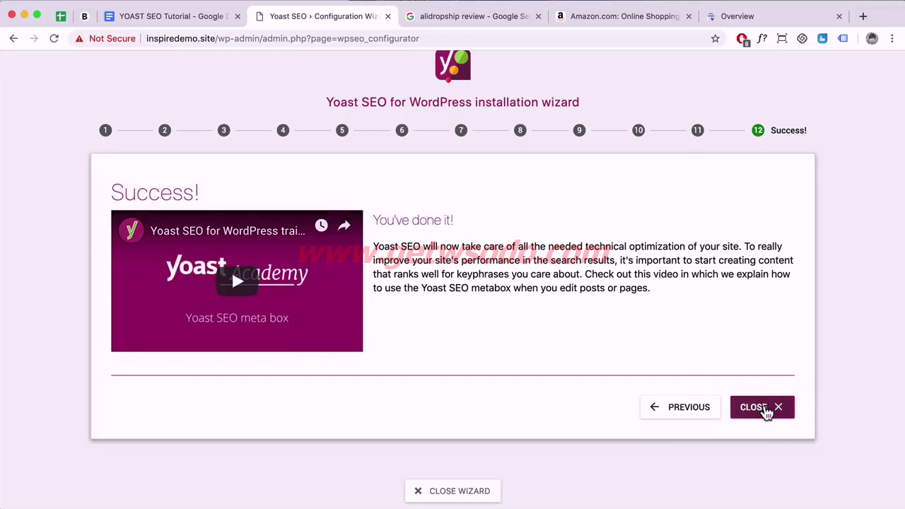
pyautogui.click(765, 410)
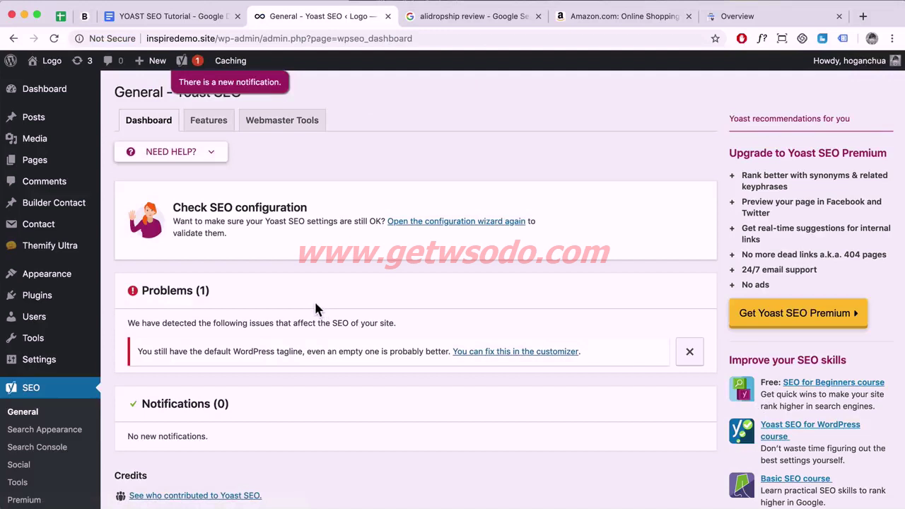
pyautogui.click(281, 125)
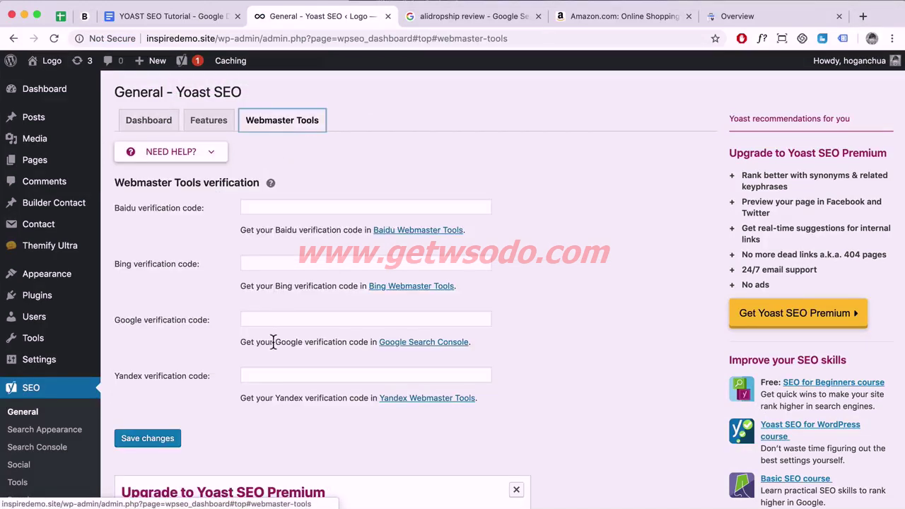
pyautogui.click(263, 319)
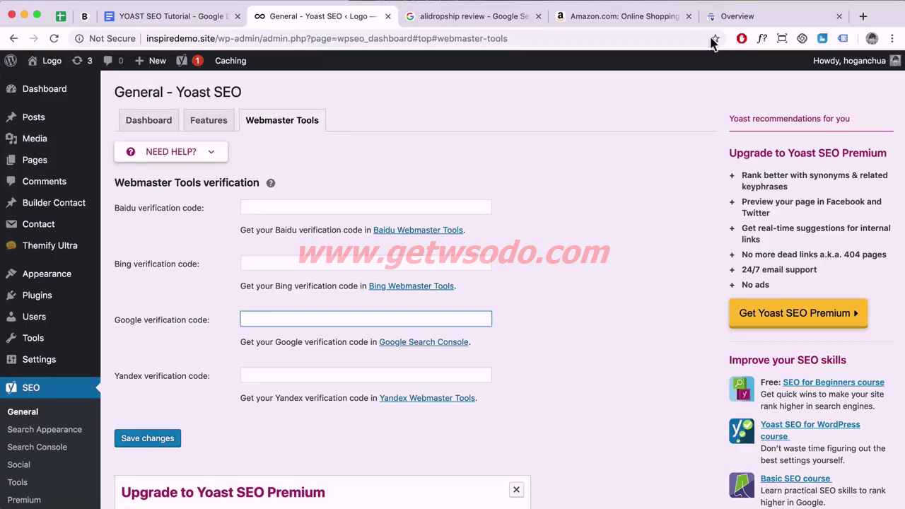
pyautogui.click(732, 17)
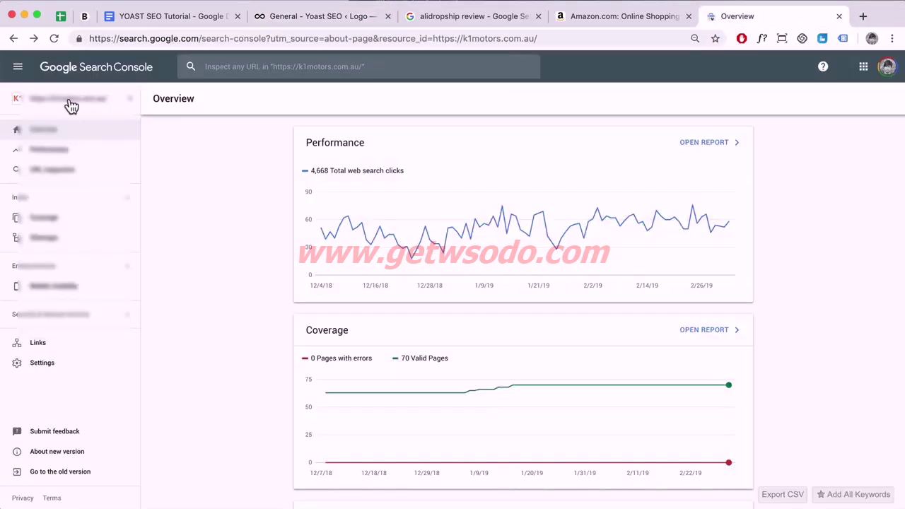
pyautogui.click(115, 104)
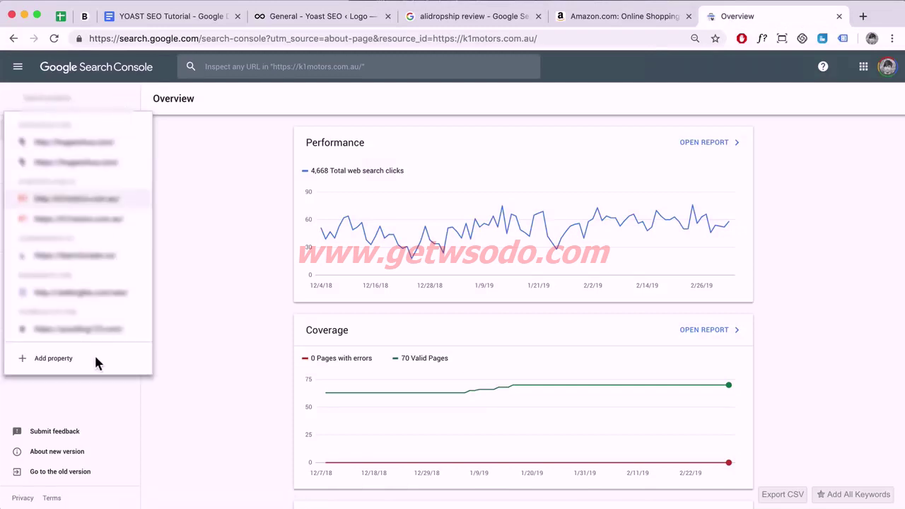
pyautogui.scroll(-2, 84, 276)
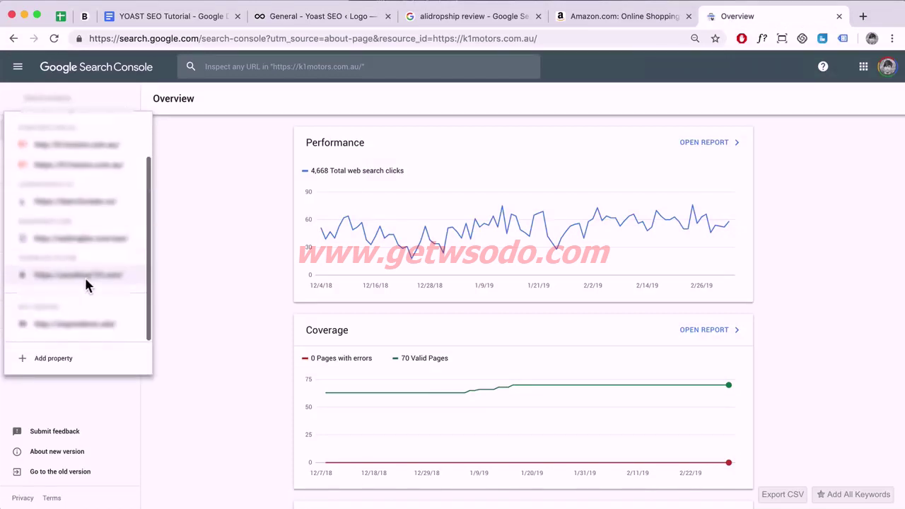
pyautogui.click(65, 326)
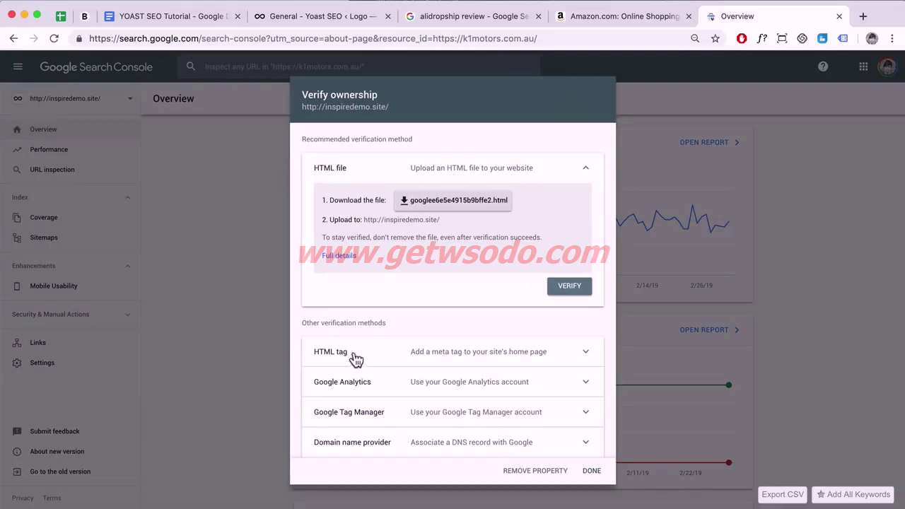
# Expand the HTML tag verification method and copy the whole google-site-verification meta tag
pyautogui.click(374, 359)
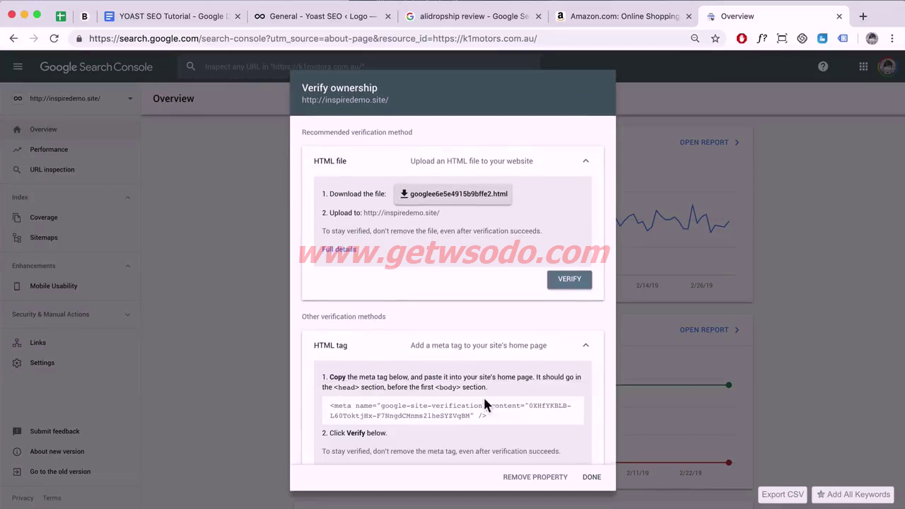
pyautogui.moveTo(493, 419); pyautogui.dragTo(323, 400)
pyautogui.scroll(-1, 409, 388)
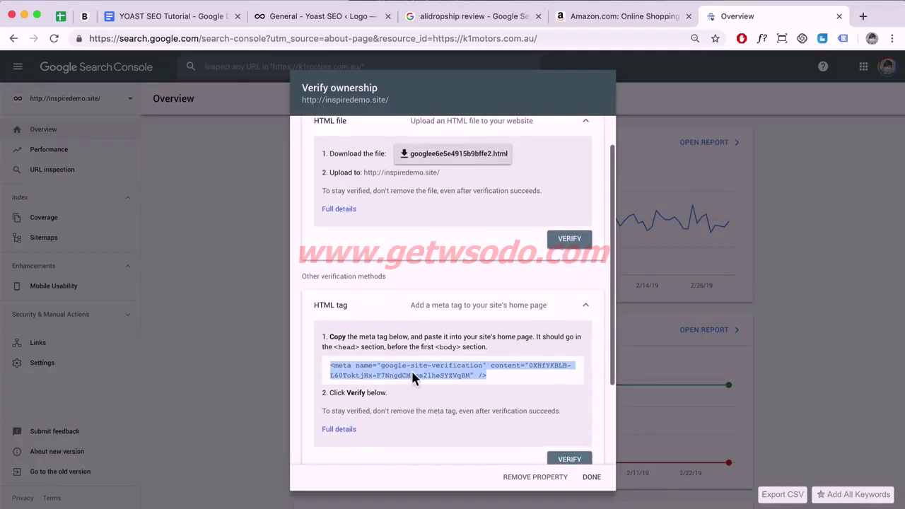
pyautogui.rightClick(414, 376)
pyautogui.click(430, 397)
pyautogui.scroll(-1, 458, 378)
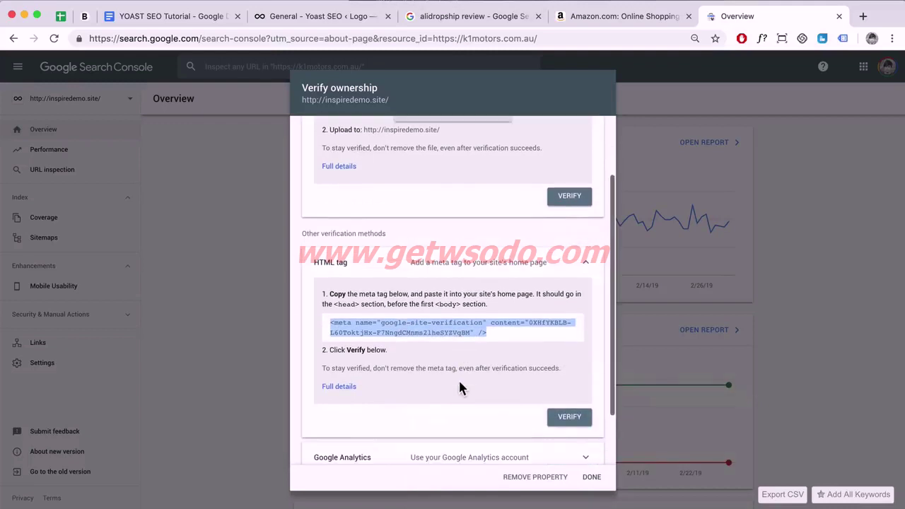
# Return to the Yoast settings, paste the copied meta tag as the Google verification code, save the changes, and highlight the saved code
pyautogui.click(289, 16)
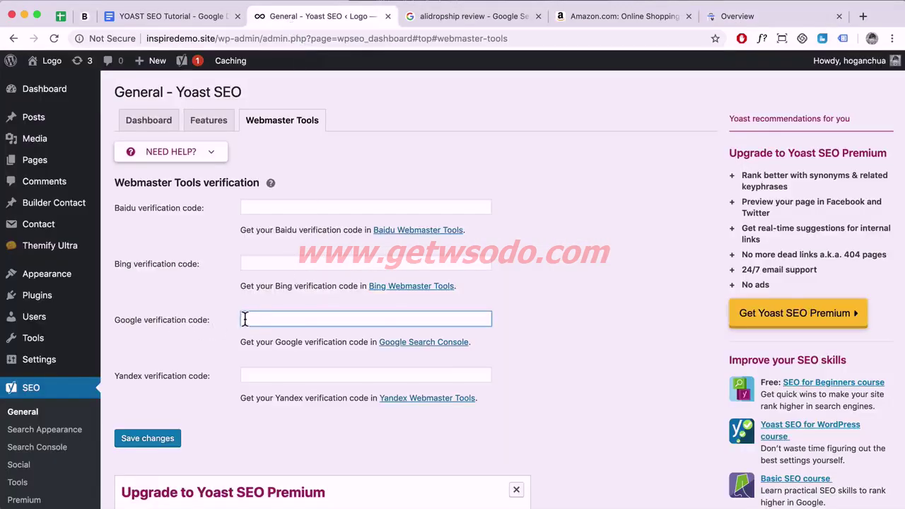
pyautogui.press('super+v')
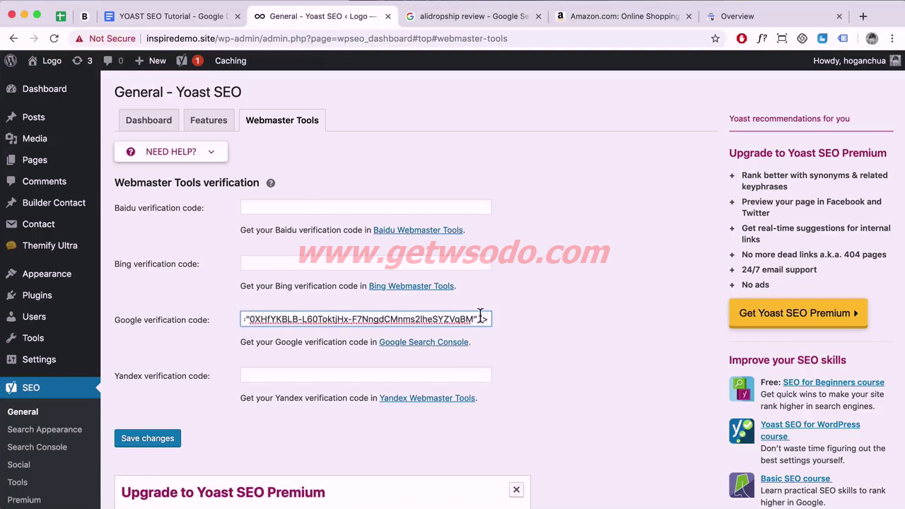
pyautogui.moveTo(480, 316); pyautogui.dragTo(194, 320)
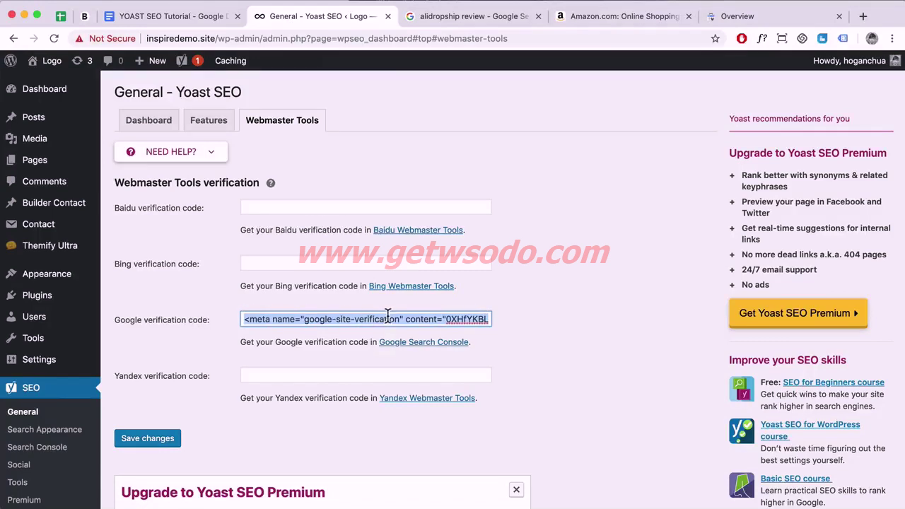
pyautogui.click(161, 439)
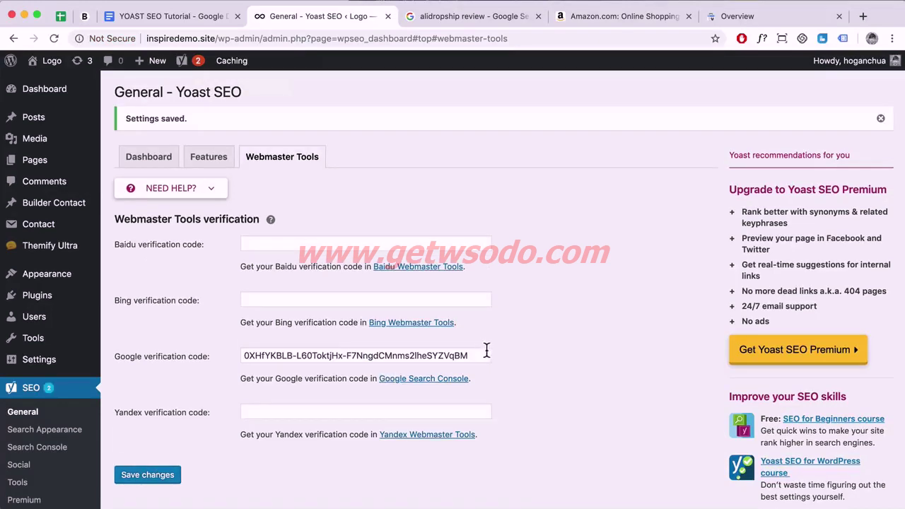
pyautogui.moveTo(485, 355); pyautogui.dragTo(228, 359)
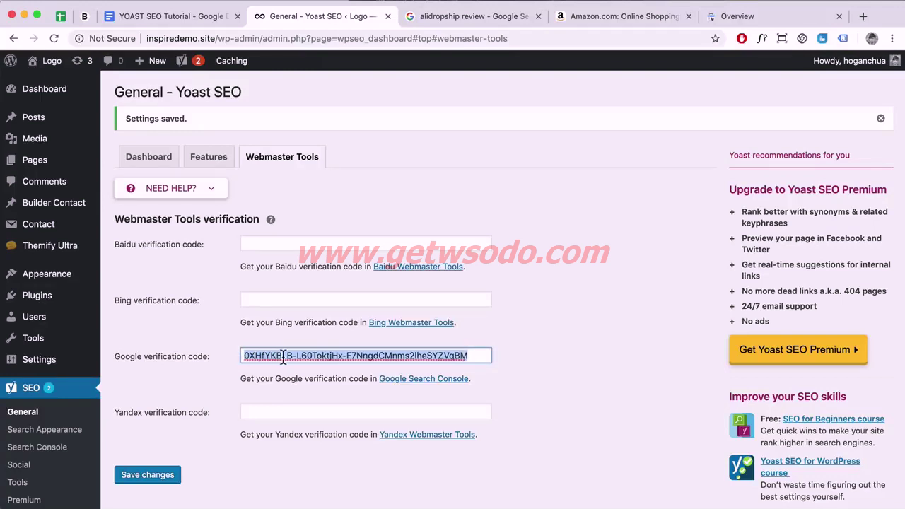
pyautogui.click(737, 17)
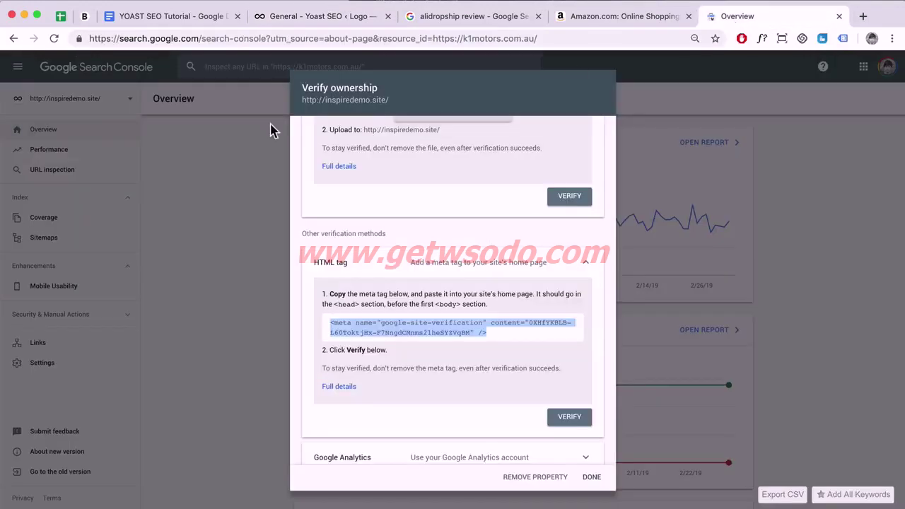
pyautogui.click(564, 417)
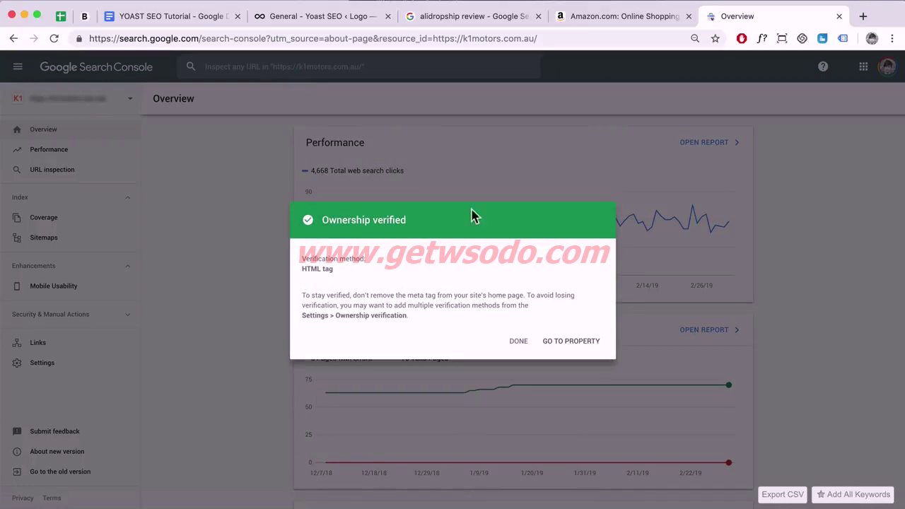
pyautogui.click(323, 14)
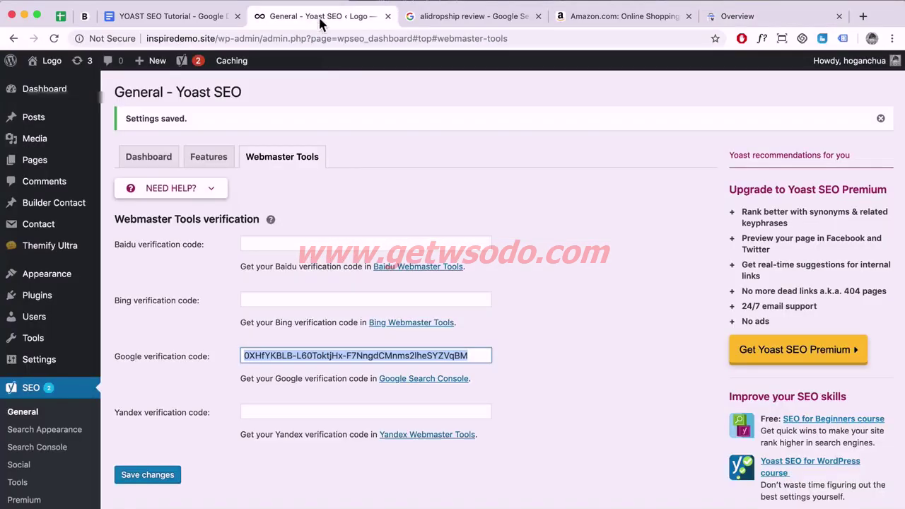
pyautogui.click(775, 20)
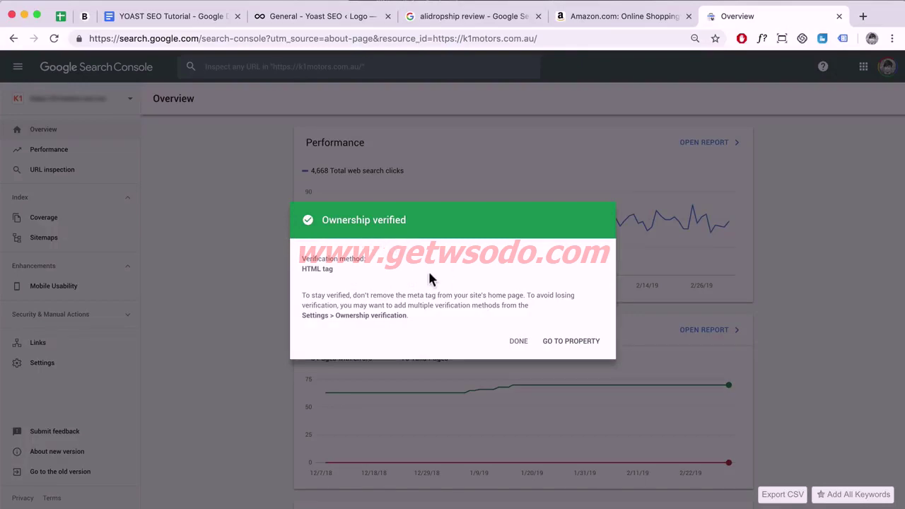
pyautogui.click(514, 346)
# Return to the WordPress admin and create a new post from the posts list
pyautogui.click(322, 15)
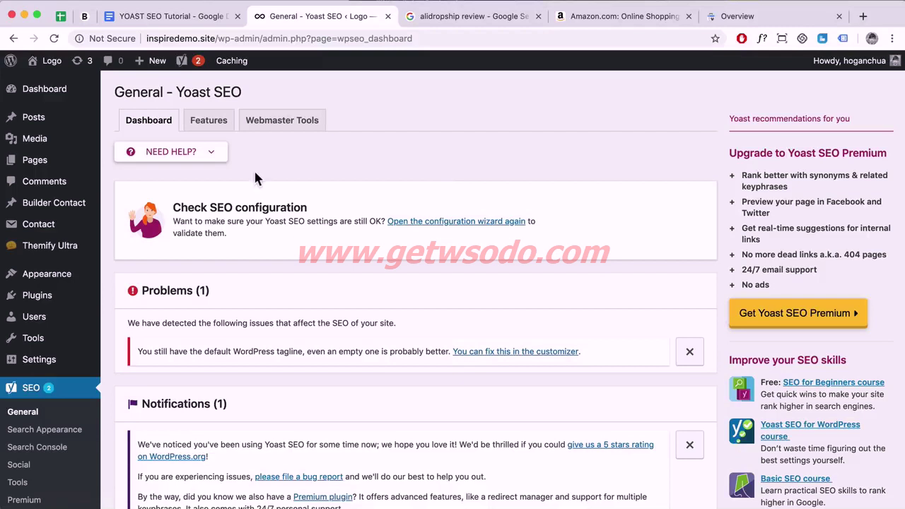
pyautogui.moveTo(71, 168)
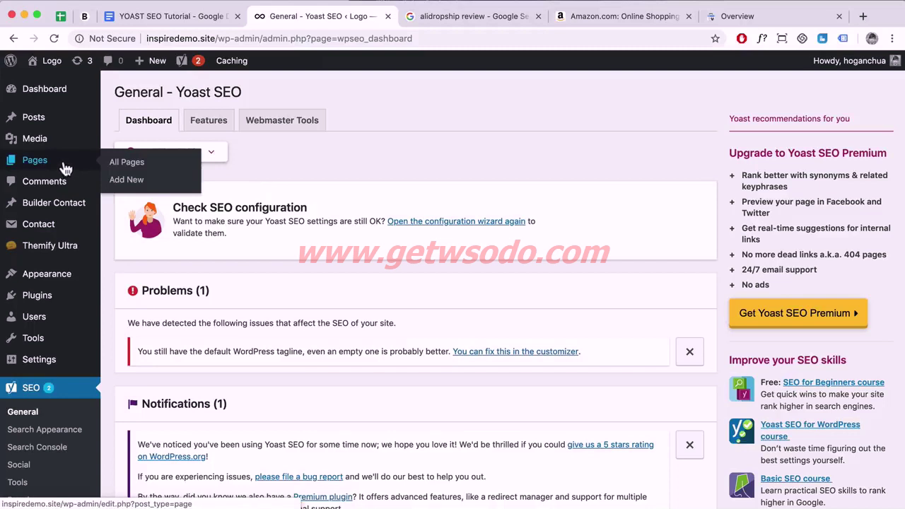
pyautogui.moveTo(39, 125)
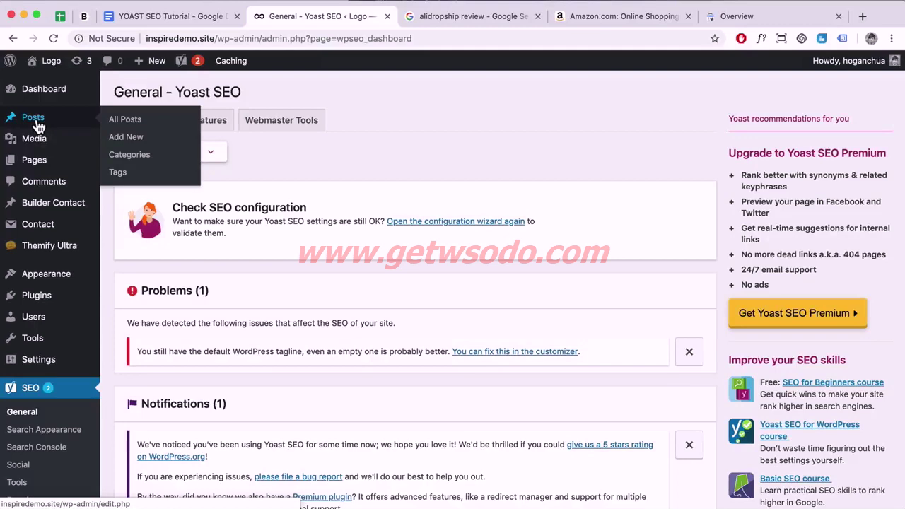
pyautogui.click(35, 121)
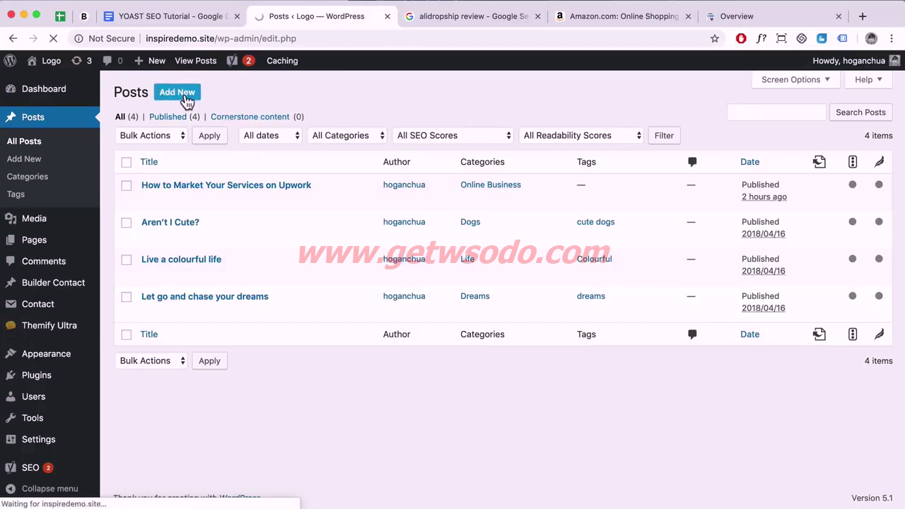
pyautogui.click(185, 99)
# Copy the article heading "How to Make Money Online - The Truth, Reality and Where to Start" from Google Docs and paste it as the post title
pyautogui.click(197, 22)
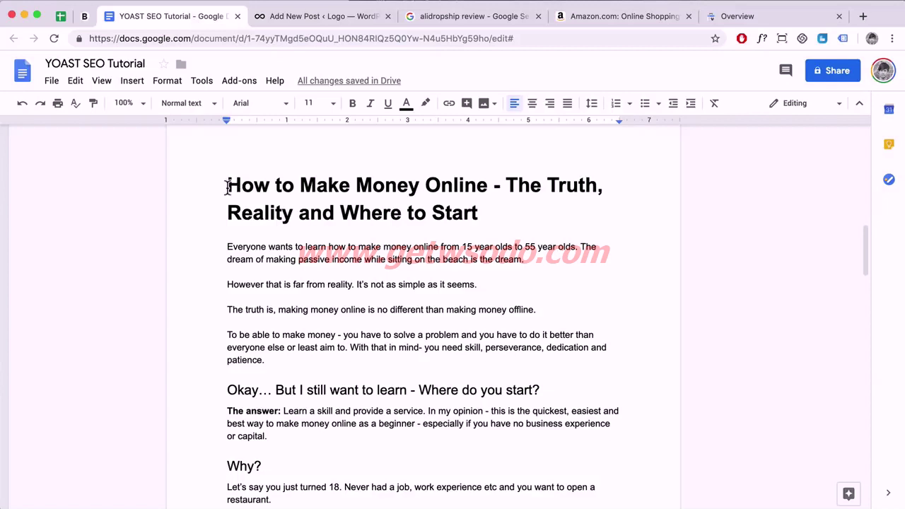
pyautogui.moveTo(226, 186); pyautogui.dragTo(464, 214)
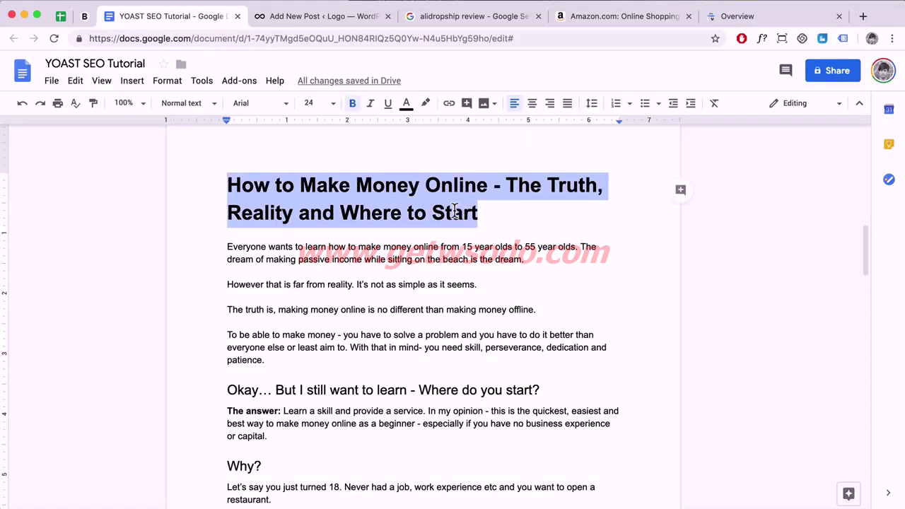
pyautogui.click(287, 22)
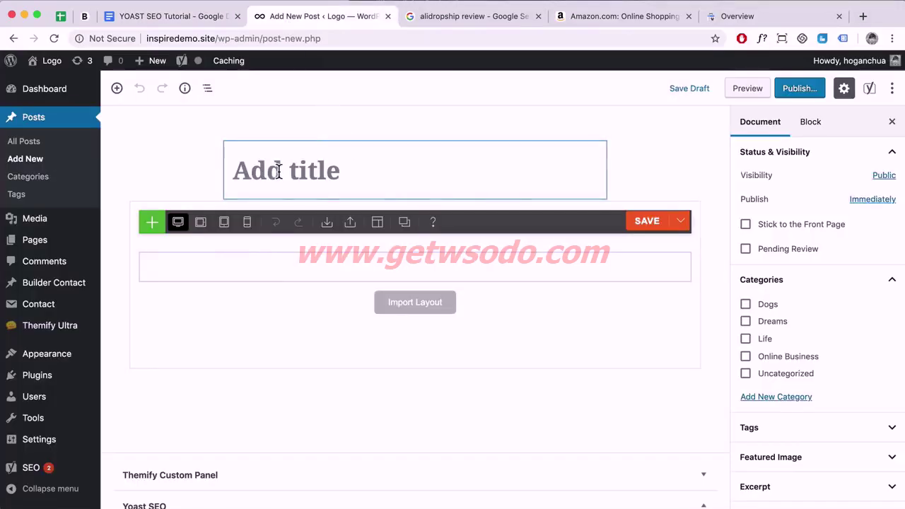
pyautogui.press('super+v')
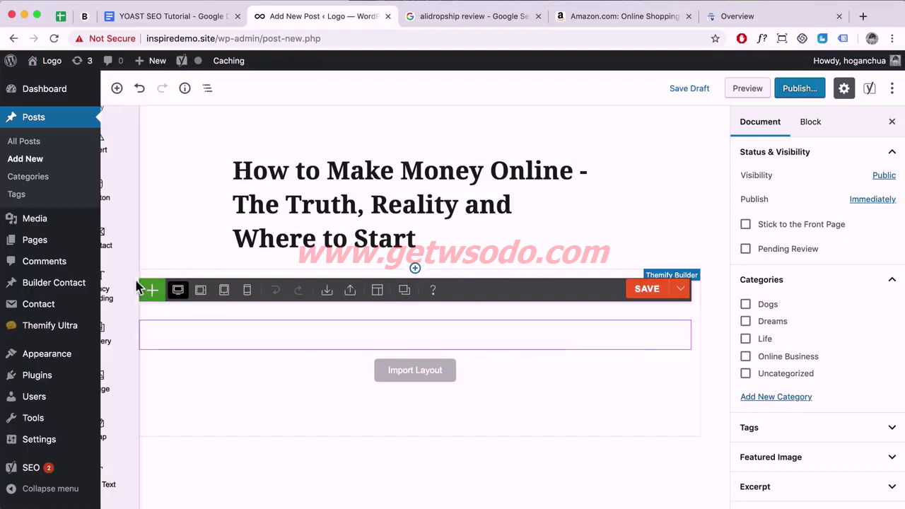
# Remove the Themify Builder block from the new post
pyautogui.click(139, 387)
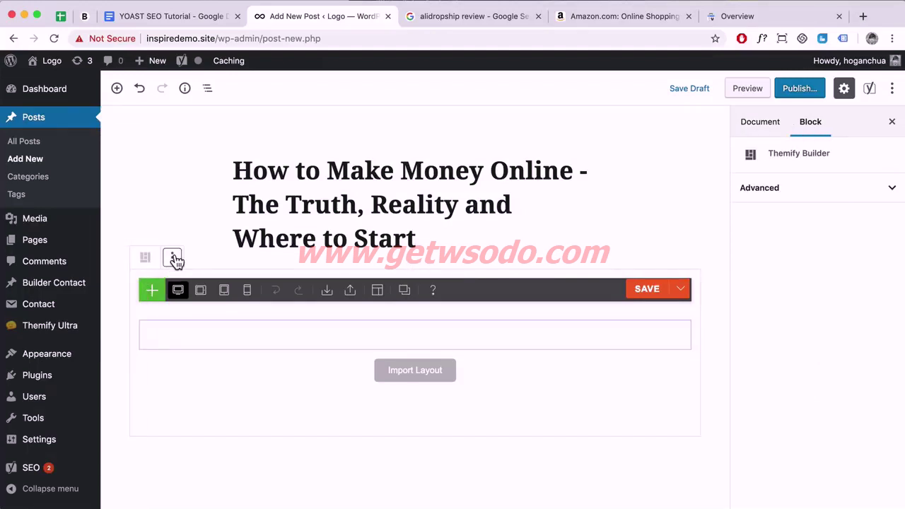
pyautogui.click(173, 259)
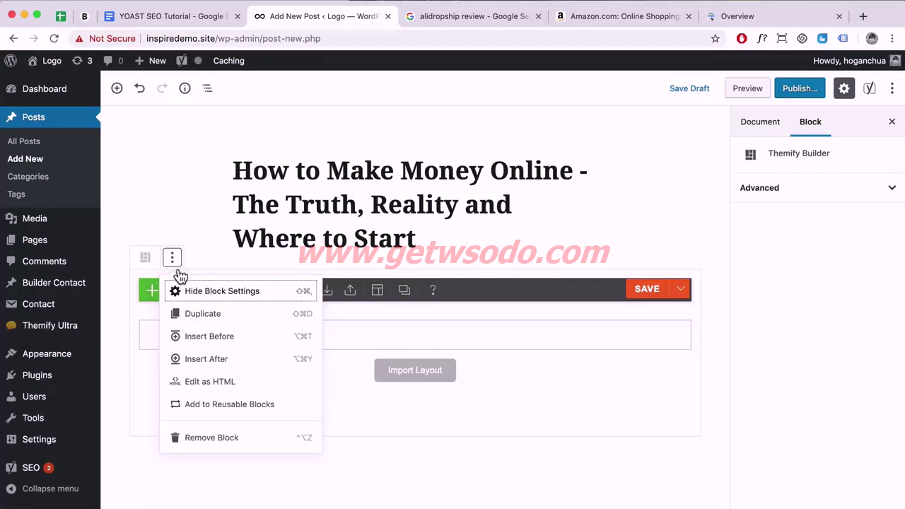
pyautogui.click(203, 436)
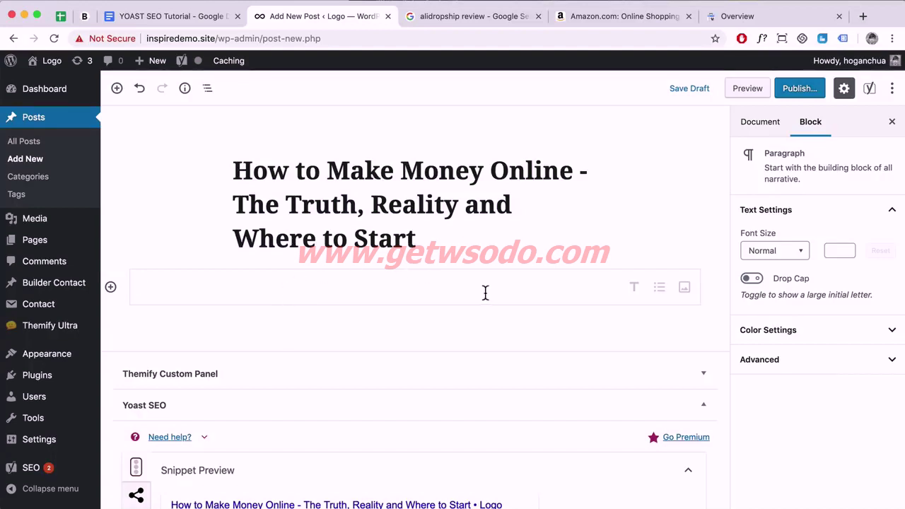
# Copy the article body, from "Everyone wants to learn" through "To be continued.", from Google Docs and paste it into the post's empty paragraph
pyautogui.click(177, 15)
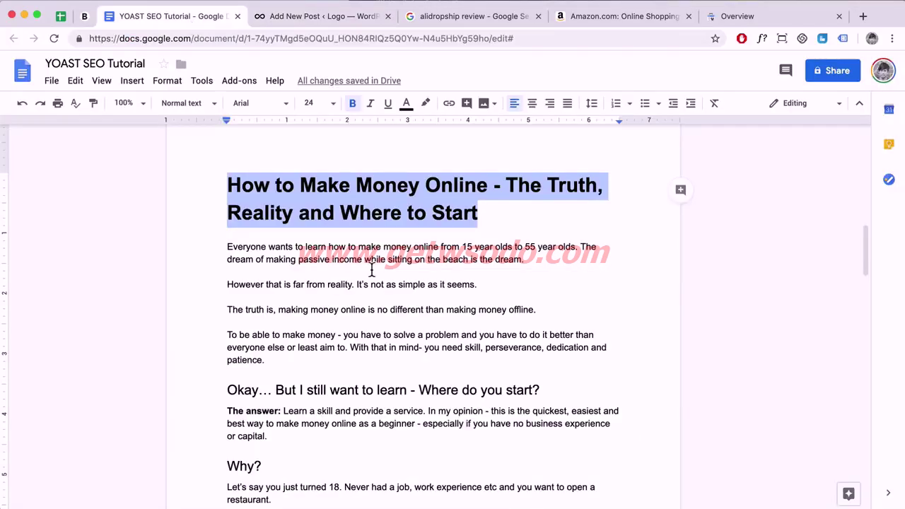
pyautogui.moveTo(224, 245); pyautogui.dragTo(367, 338)
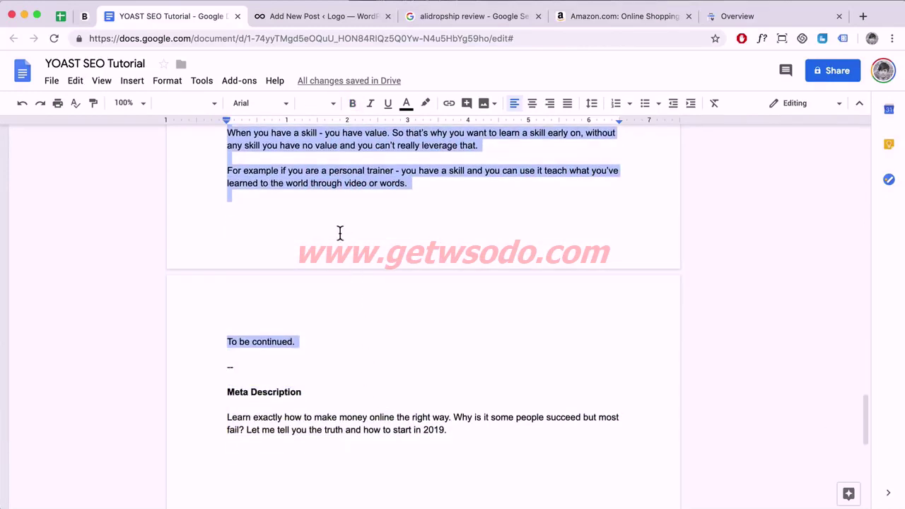
pyautogui.rightClick(353, 182)
pyautogui.click(383, 213)
pyautogui.click(318, 19)
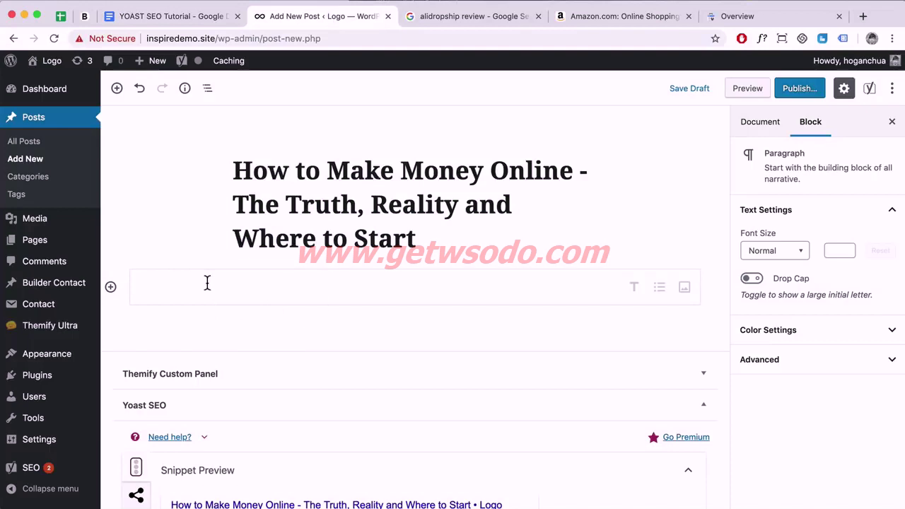
pyautogui.press('super+v')
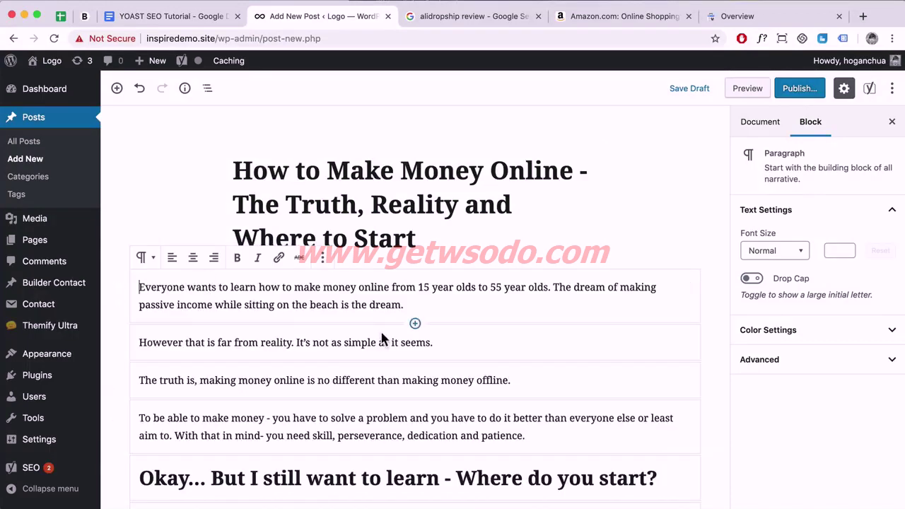
# Review the pasted article down to Yoast's snippet preview, and compare the preview with a Google result for "alidropship review"
pyautogui.scroll(-10, 382, 337)
pyautogui.scroll(-9, 379, 338)
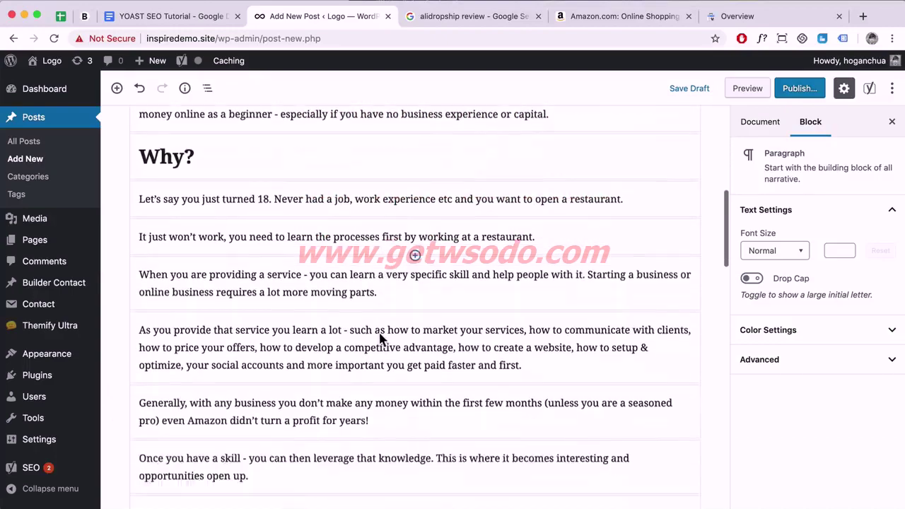
pyautogui.scroll(-15, 379, 333)
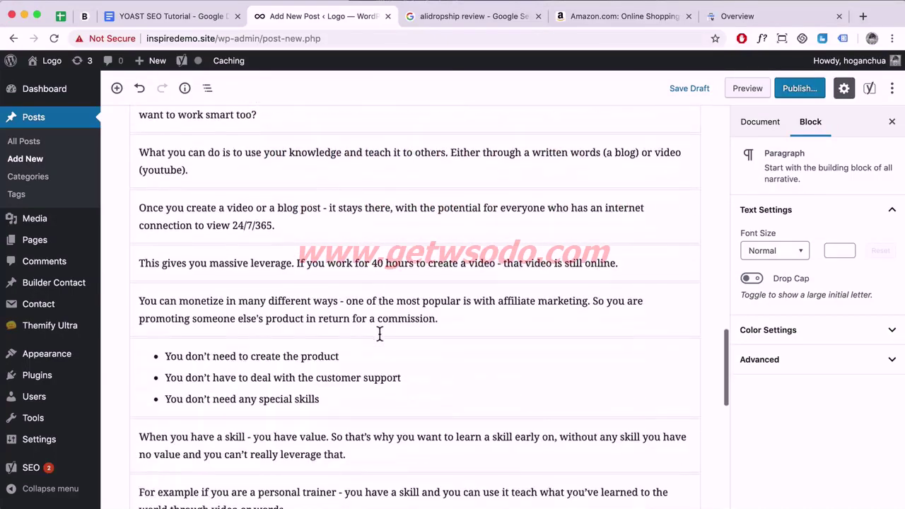
pyautogui.scroll(1, 380, 335)
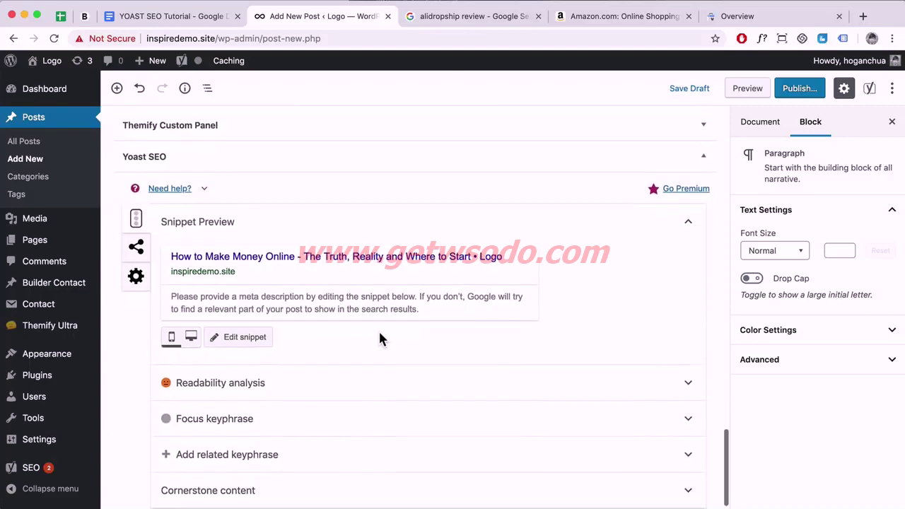
pyautogui.scroll(-2, 380, 335)
pyautogui.scroll(-1, 283, 233)
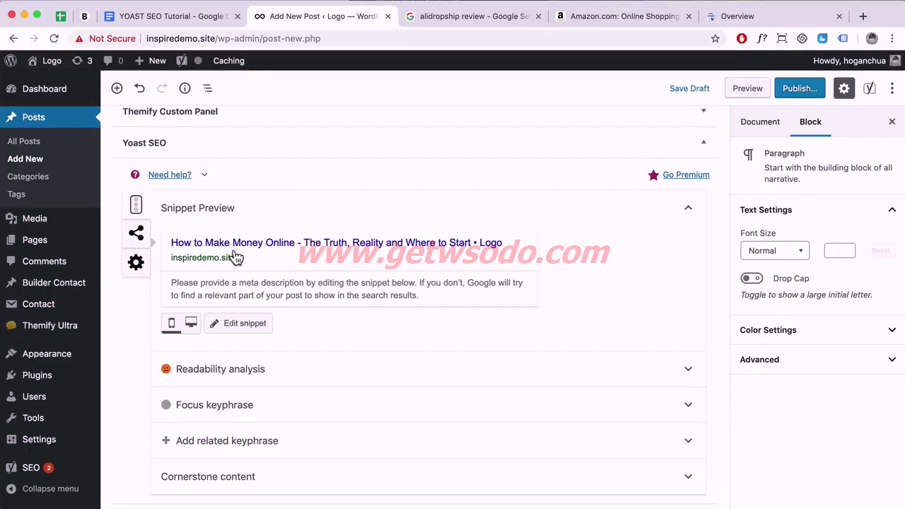
pyautogui.click(445, 17)
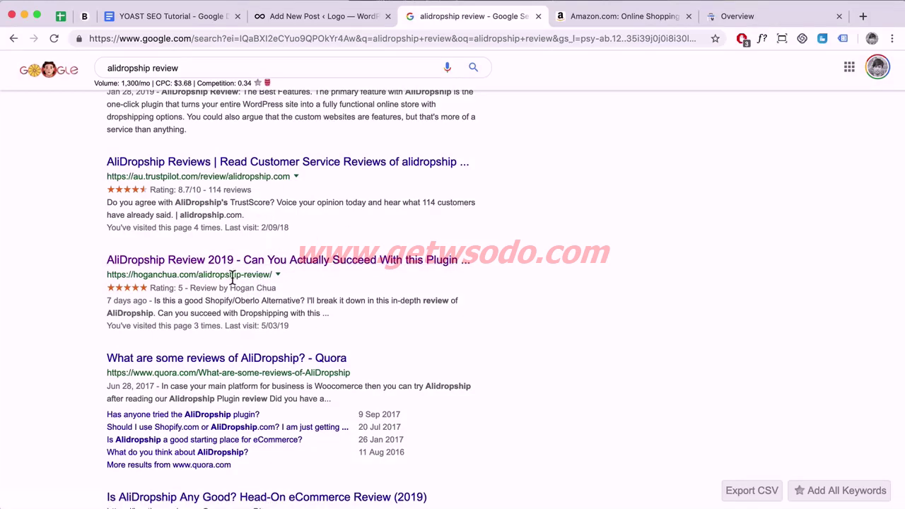
pyautogui.click(314, 17)
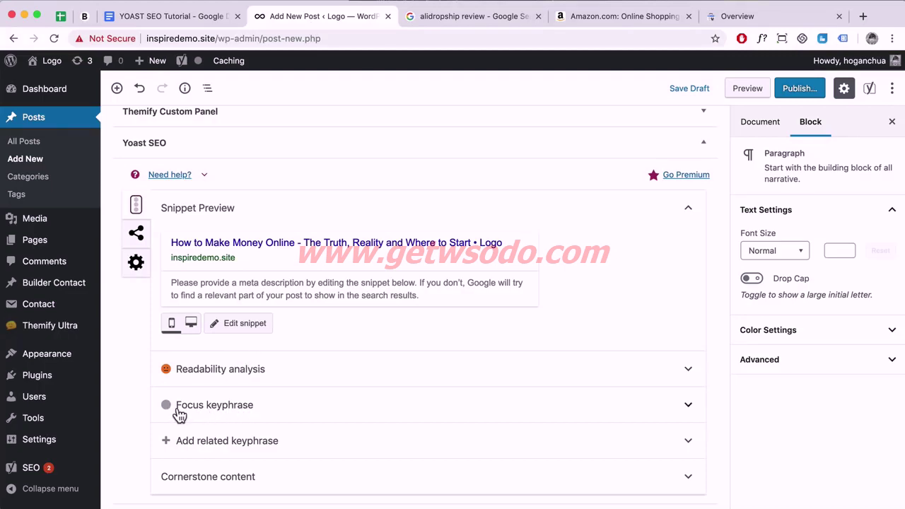
# Expand Yoast's focus keyphrase section and set the keyphrase to "How to make money online"
pyautogui.click(543, 410)
pyautogui.scroll(-1, 466, 407)
pyautogui.scroll(-1, 382, 410)
pyautogui.click(294, 416)
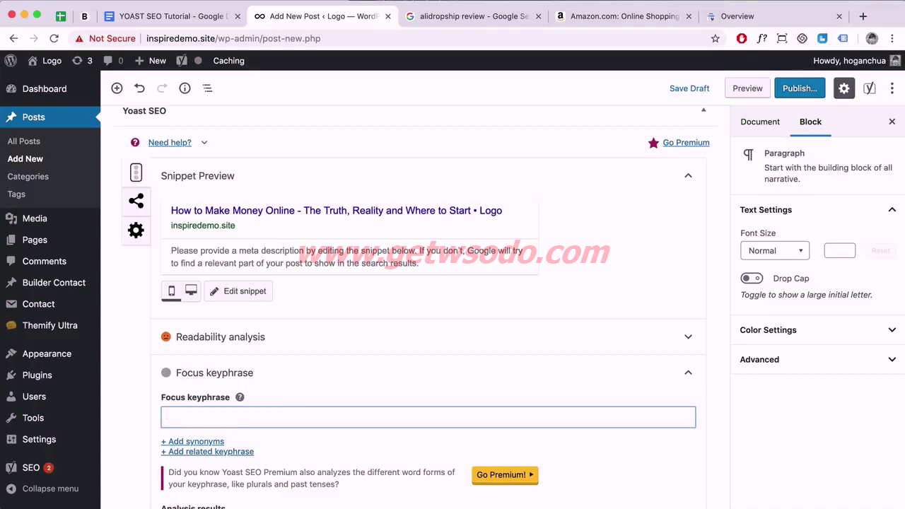
pyautogui.write('How to make money online')
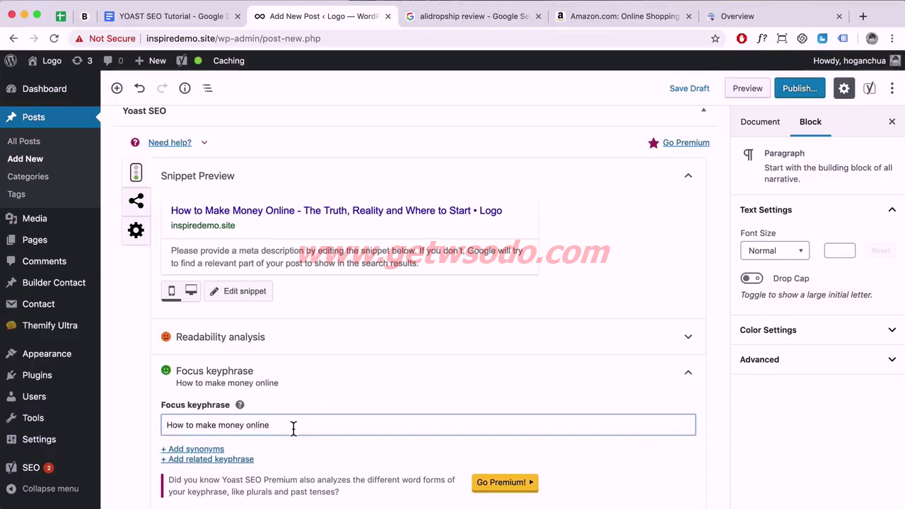
pyautogui.moveTo(293, 427); pyautogui.dragTo(161, 427)
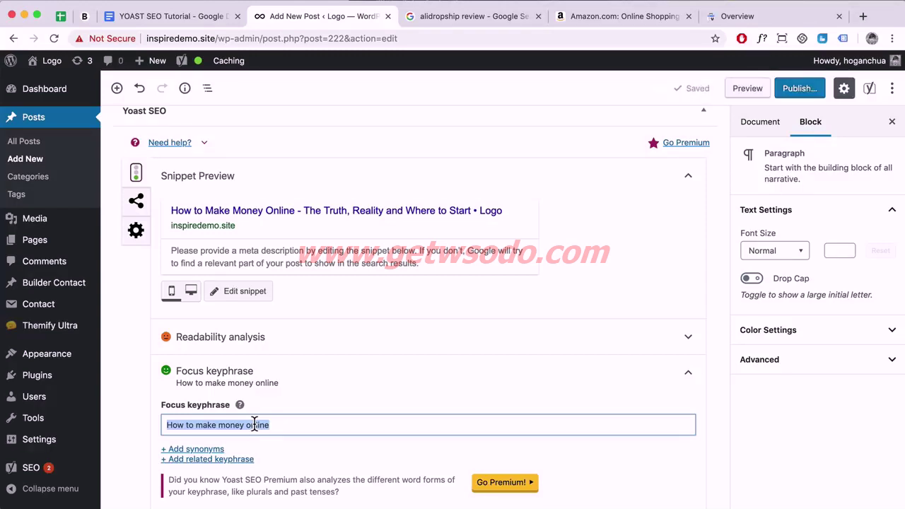
pyautogui.click(345, 425)
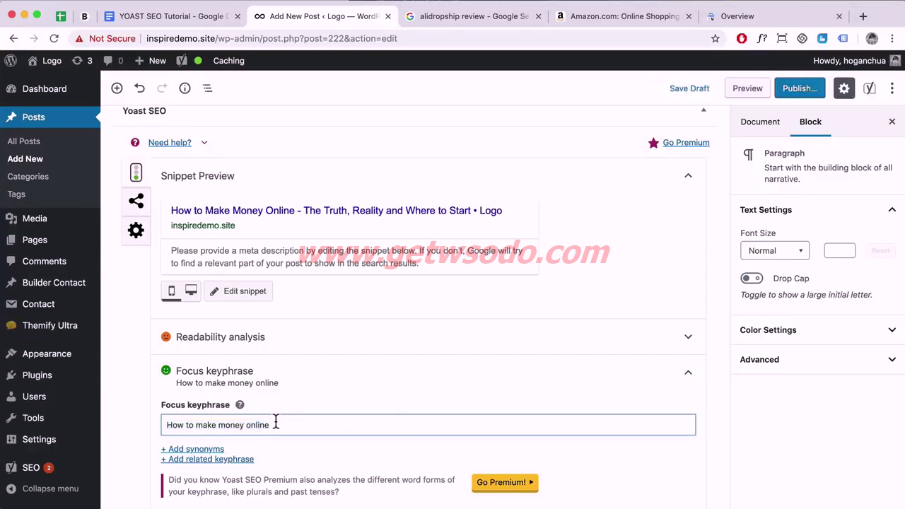
# Open the snippet editor, set the slug to "the truth about making money online", and compare it with the URLs in the Google results
pyautogui.click(226, 295)
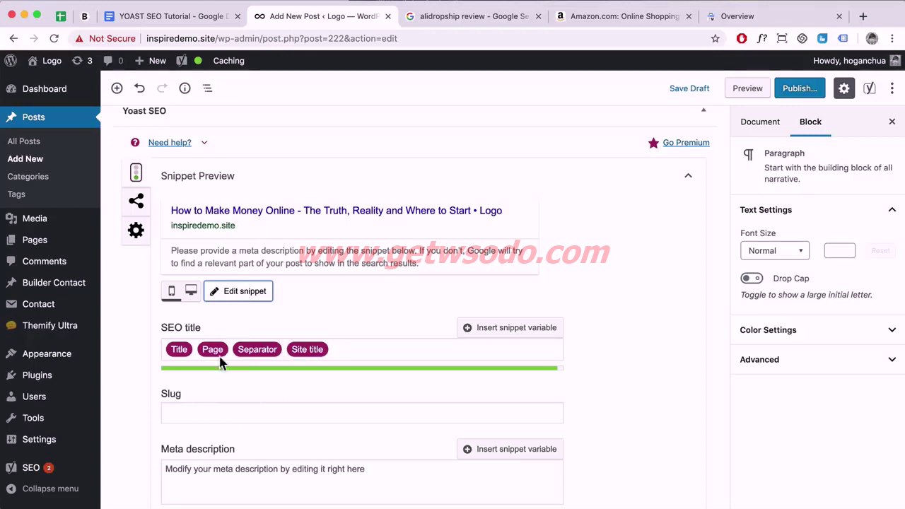
pyautogui.click(177, 420)
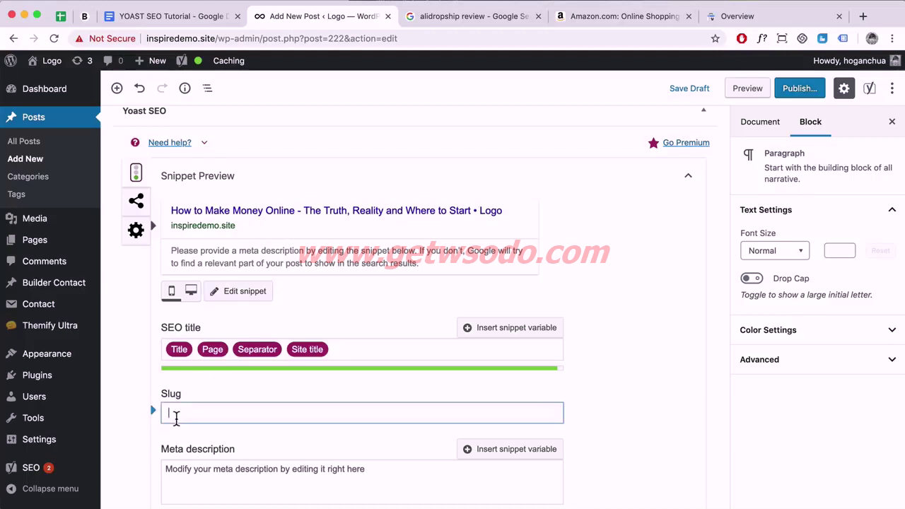
pyautogui.write('the truth about making money online')
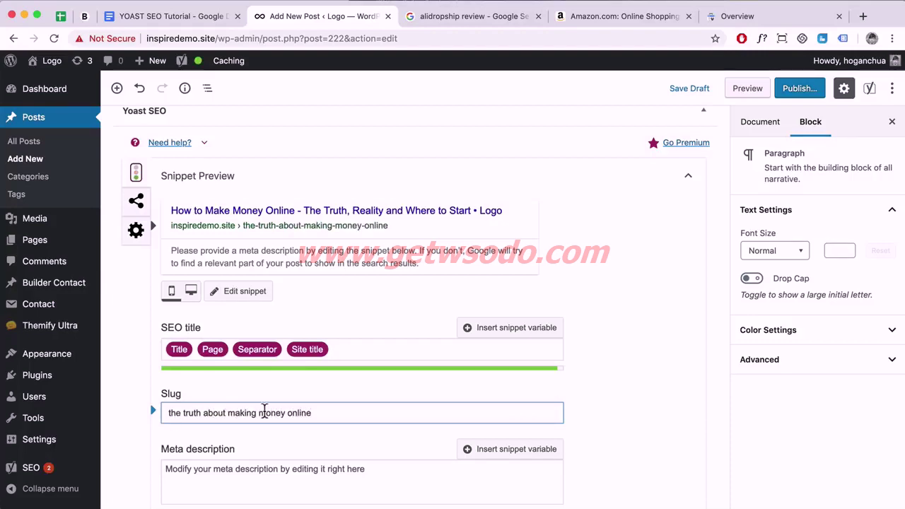
pyautogui.click(447, 16)
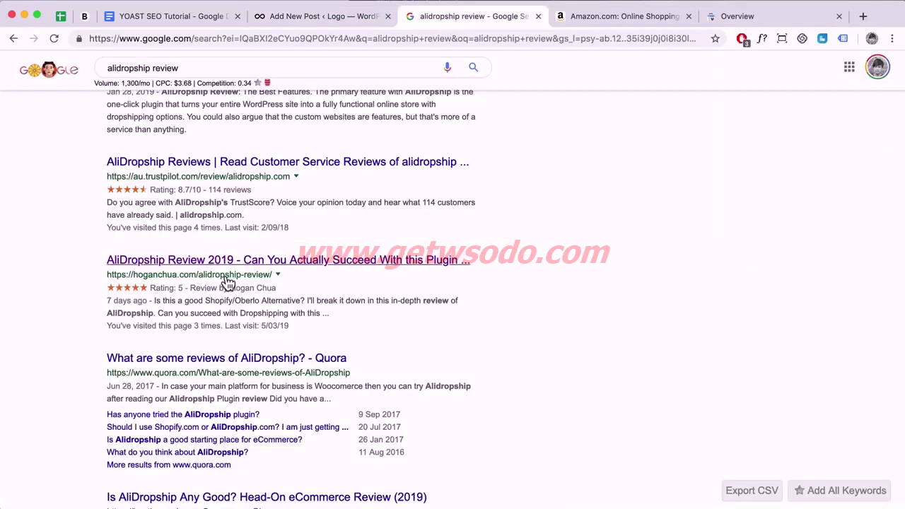
pyautogui.click(320, 16)
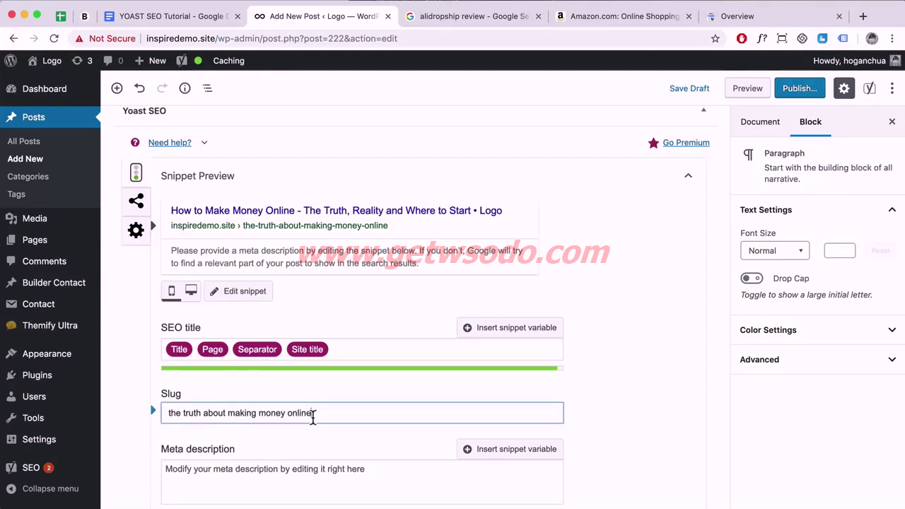
# Copy the meta description, from "Learn exactly how to make money online" through "start in 2019.", from Google Docs into Yoast's meta description
pyautogui.scroll(-3, 304, 417)
pyautogui.click(225, 377)
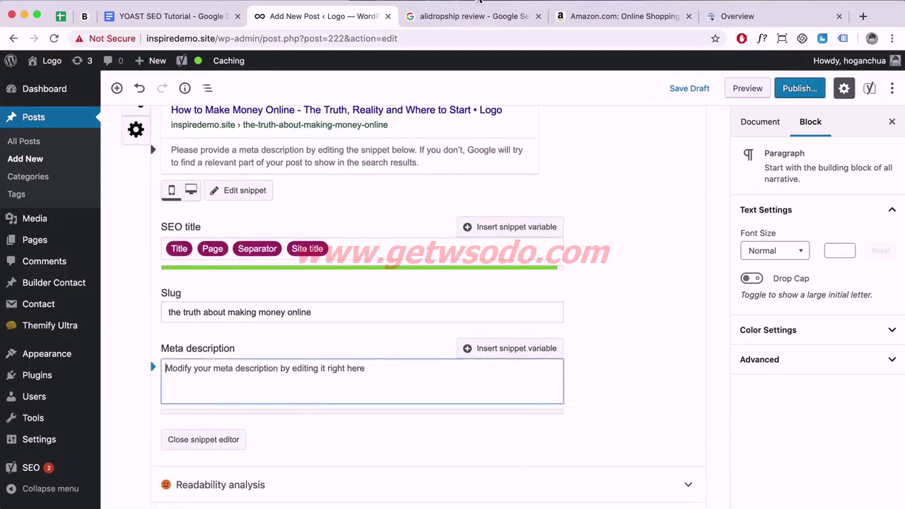
pyautogui.click(145, 20)
pyautogui.click(379, 418)
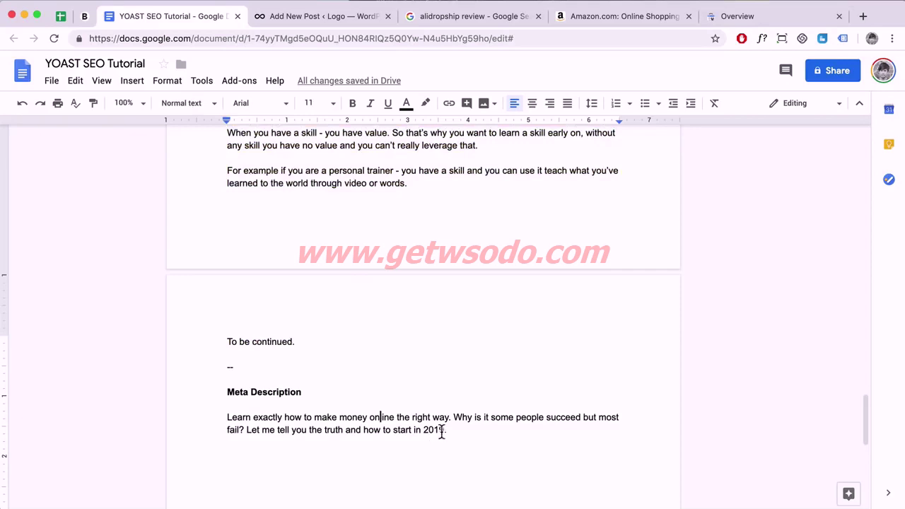
pyautogui.moveTo(450, 430); pyautogui.dragTo(212, 419)
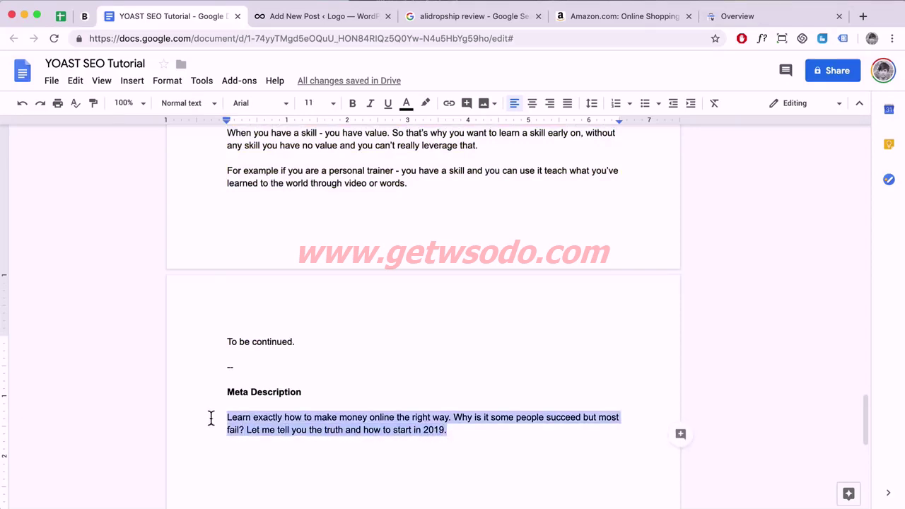
pyautogui.click(323, 20)
pyautogui.click(269, 382)
pyautogui.press('super+v')
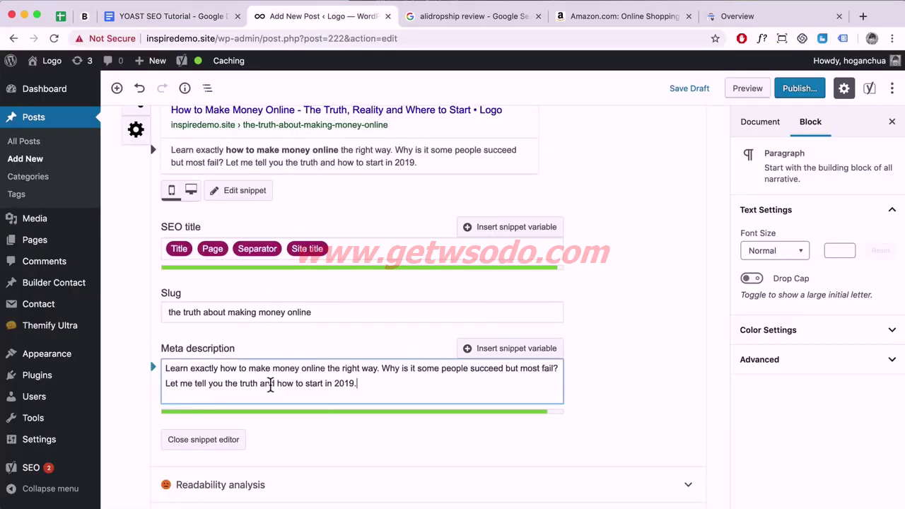
# Highlight the keyphrase in the meta description, and review the focus keyphrase analysis: problems, improvements and good results
pyautogui.moveTo(221, 368); pyautogui.dragTo(326, 365)
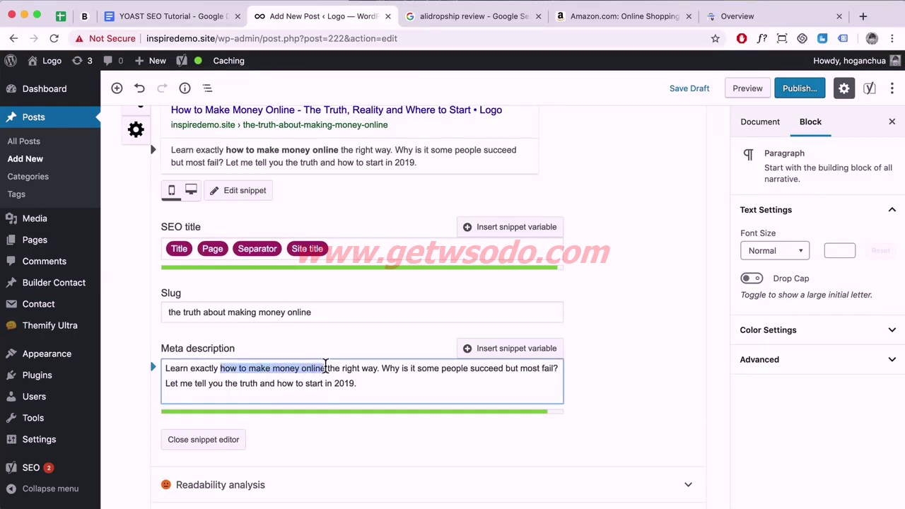
pyautogui.scroll(-10, 311, 407)
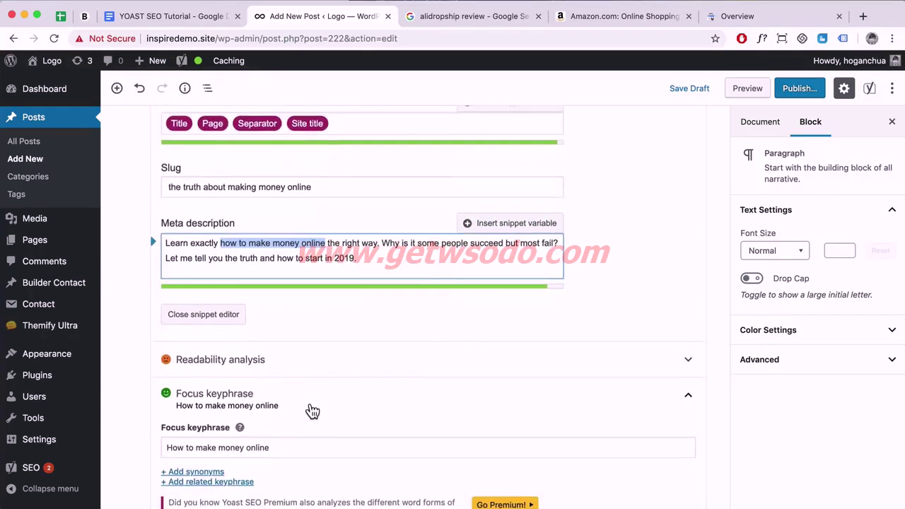
pyautogui.scroll(-1, 283, 325)
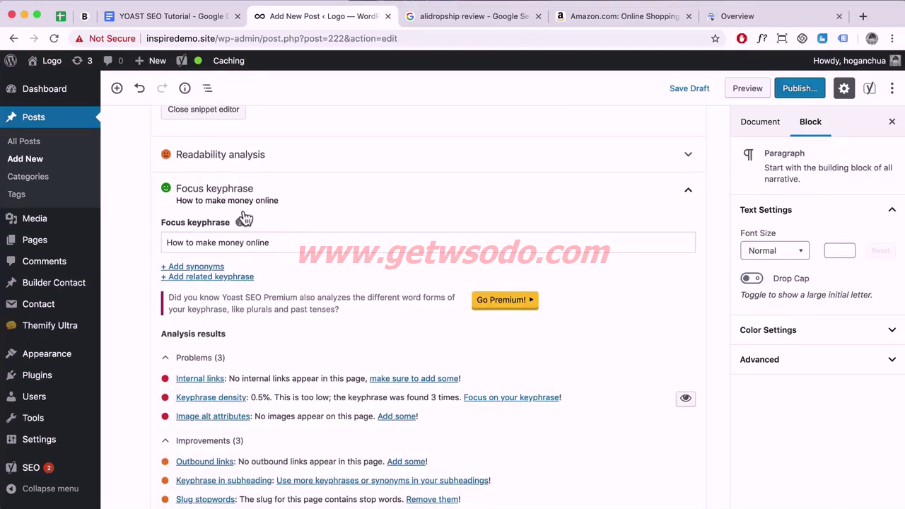
pyautogui.scroll(-3, 280, 365)
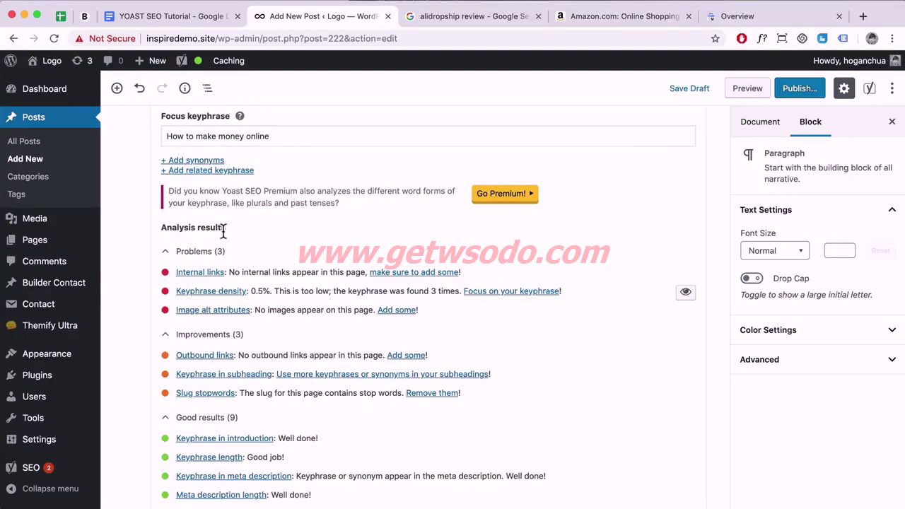
pyautogui.scroll(15, 241, 233)
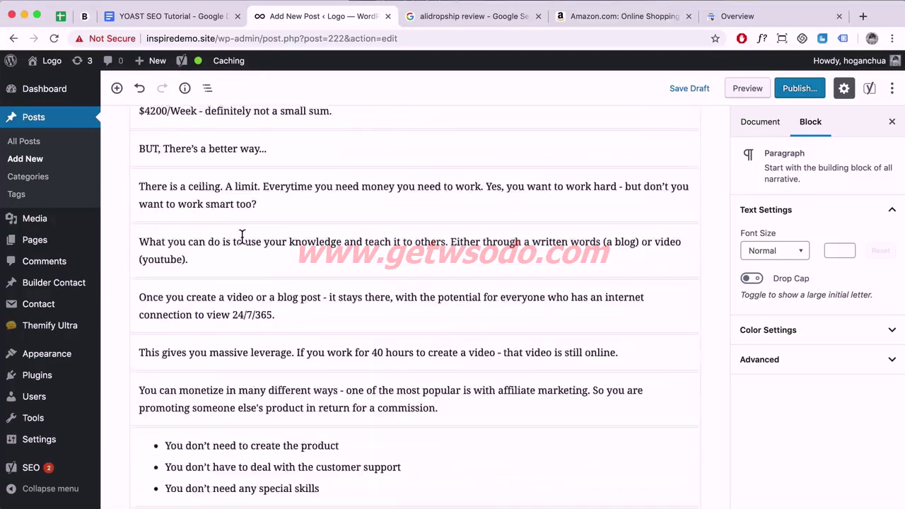
pyautogui.scroll(2, 242, 283)
pyautogui.scroll(-5, 311, 346)
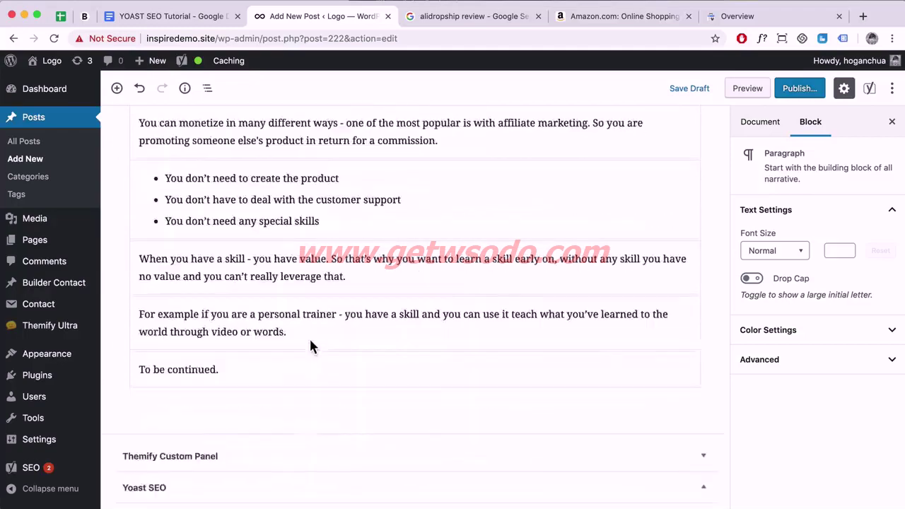
pyautogui.scroll(-10, 309, 346)
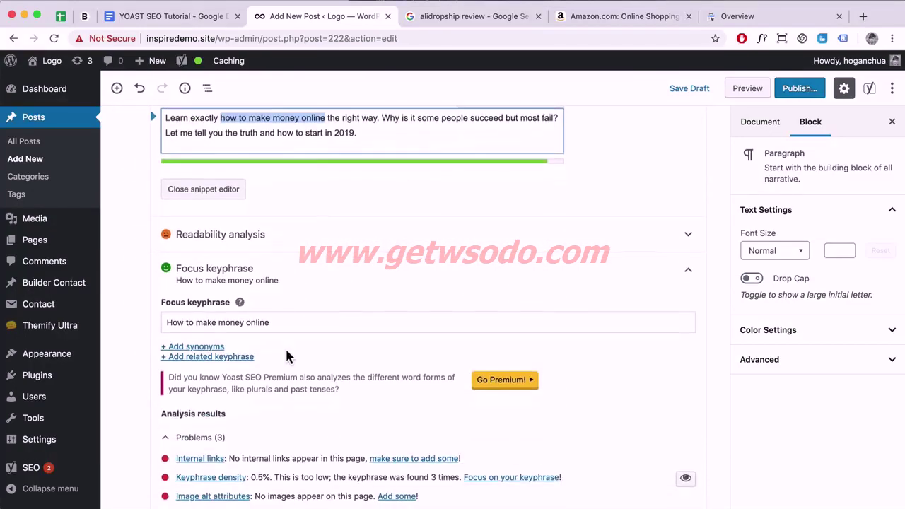
pyautogui.scroll(-5, 286, 355)
pyautogui.scroll(2, 205, 237)
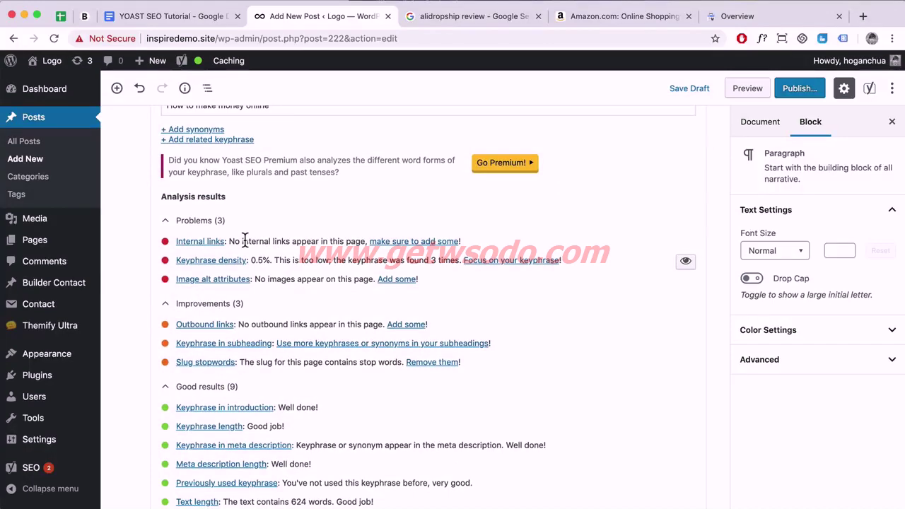
pyautogui.scroll(-3, 218, 395)
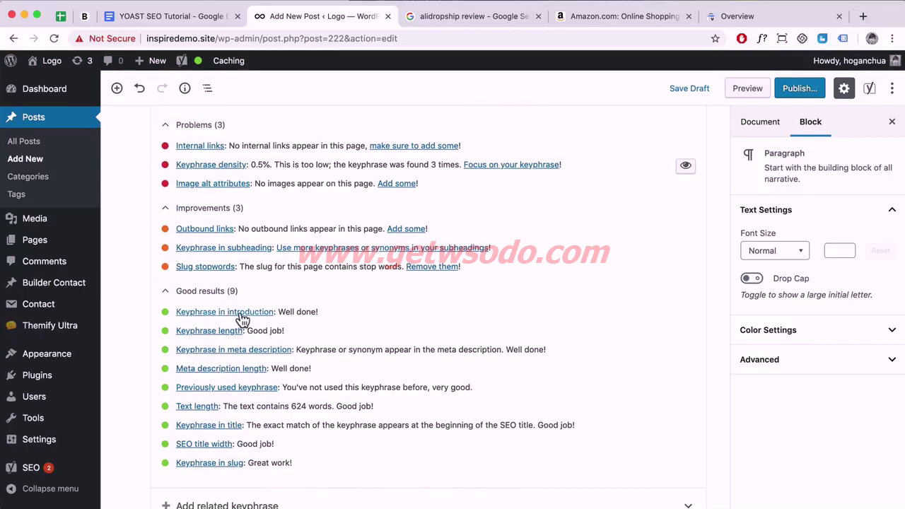
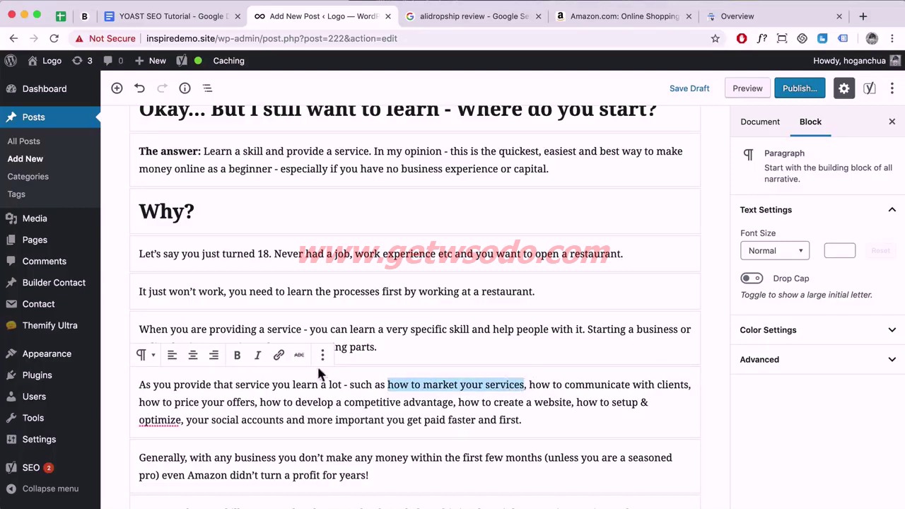
# Start a link on "how to market your services", search for "how to" and choose the "How to Market Your Services on Upwork" post
pyautogui.click(279, 355)
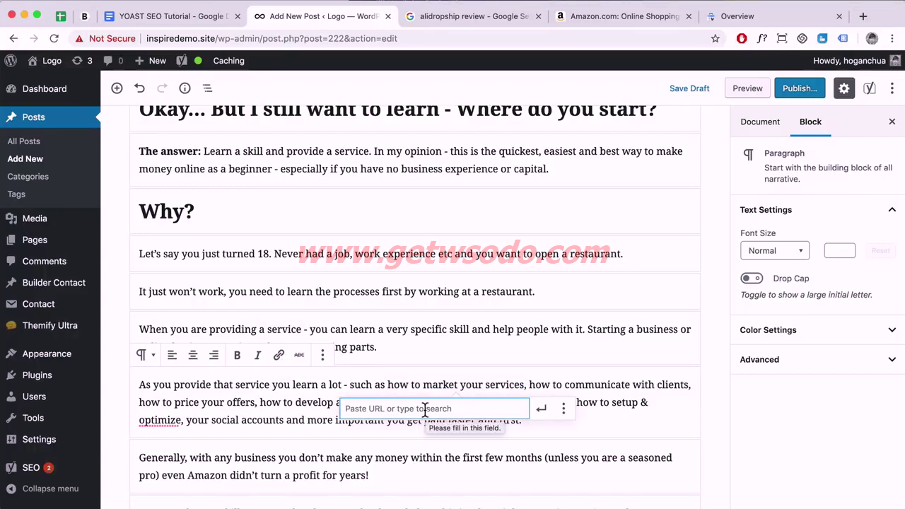
pyautogui.write('how to')
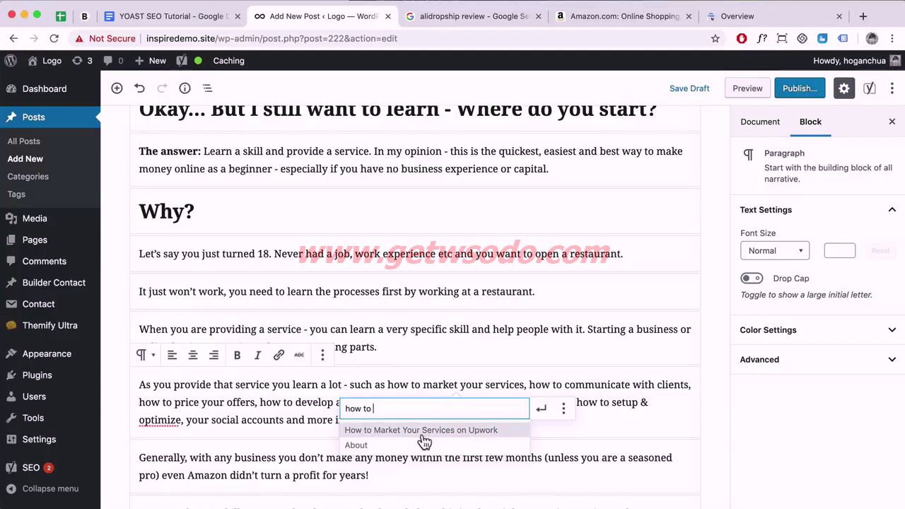
pyautogui.click(424, 440)
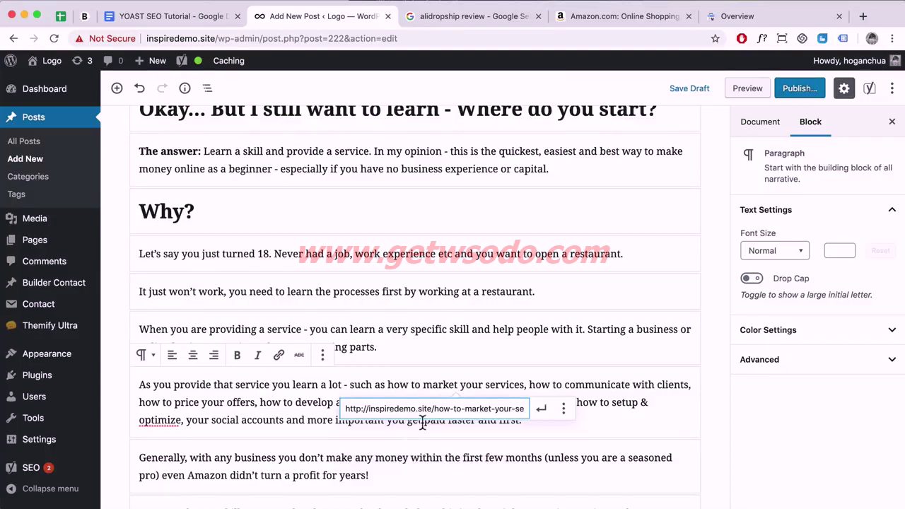
# Open the All Posts list in a new browser tab, locate the "How to Market Your Services on Upwork" post, and return to the draft
pyautogui.rightClick(27, 146)
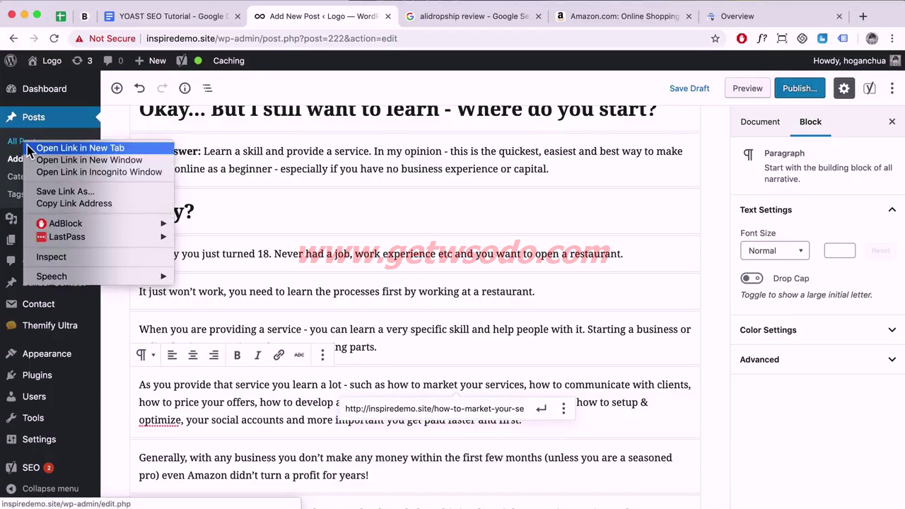
pyautogui.click(42, 148)
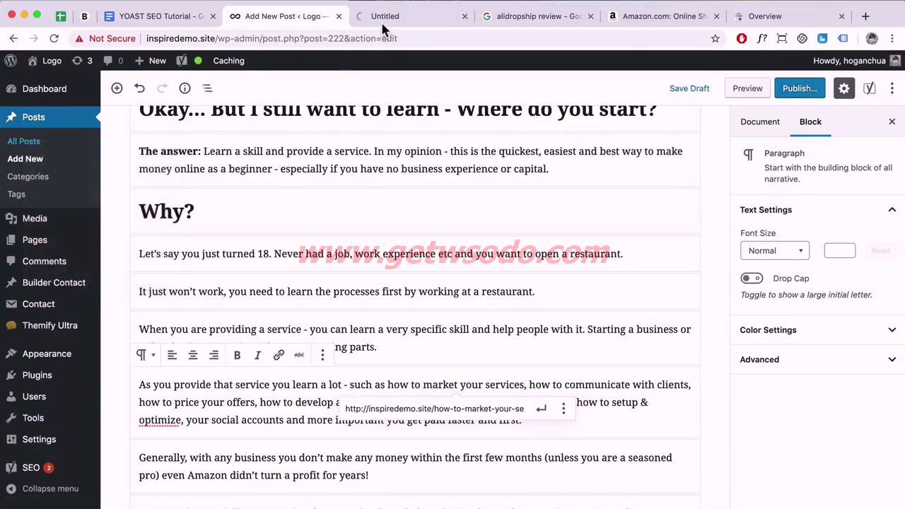
pyautogui.click(420, 17)
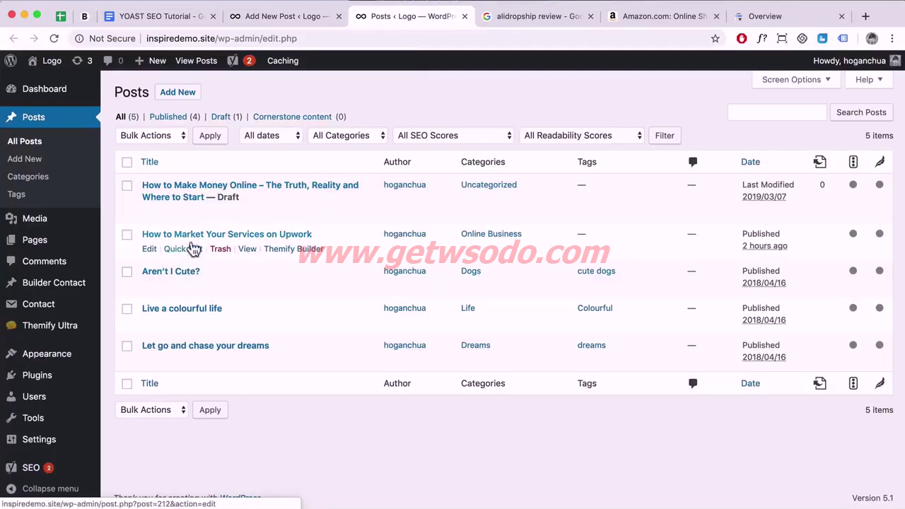
pyautogui.click(283, 17)
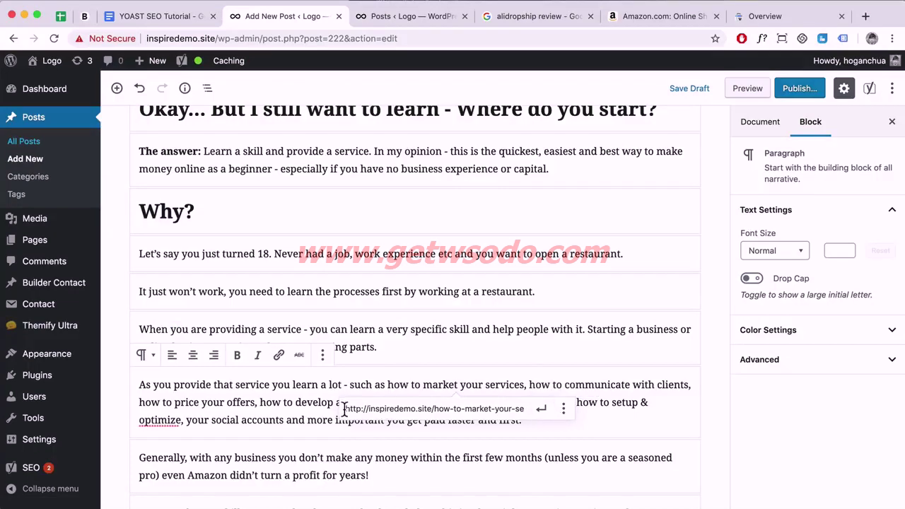
# Expand the link's options, check its full URL, and apply the link to "how to market your services"
pyautogui.click(564, 410)
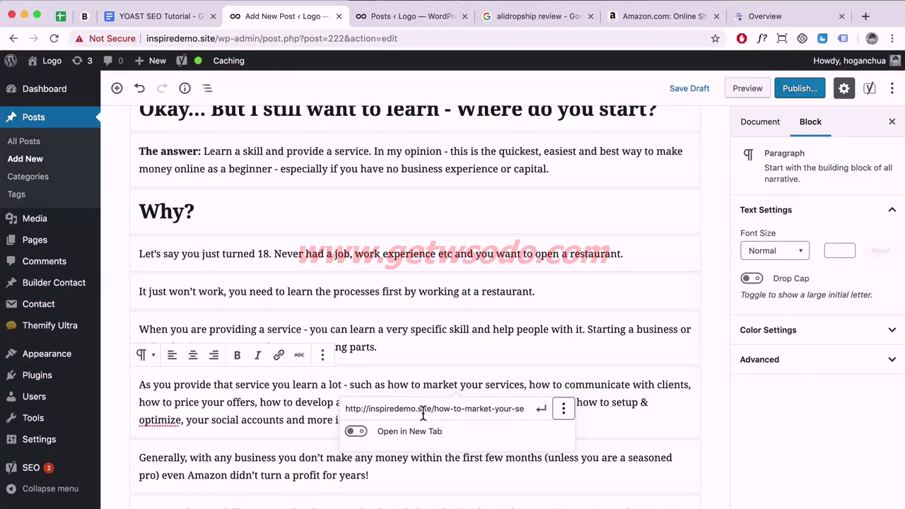
pyautogui.hscroll(2, 431, 413)
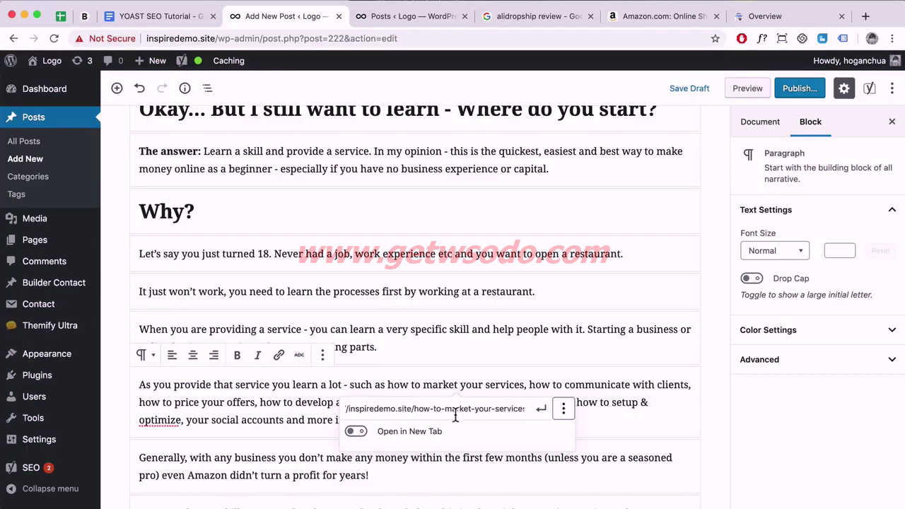
pyautogui.click(542, 411)
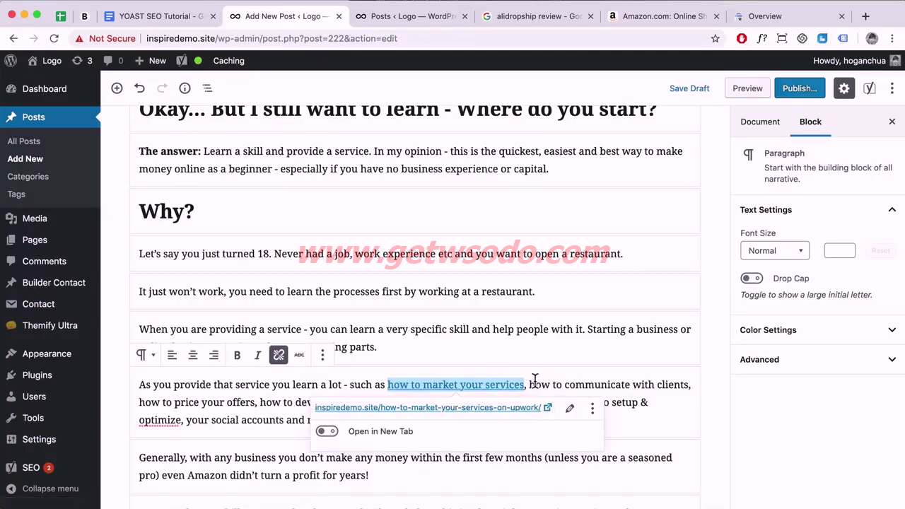
# Recheck the internal links and keyphrase density entries in the focus keyphrase analysis
pyautogui.scroll(-10, 535, 380)
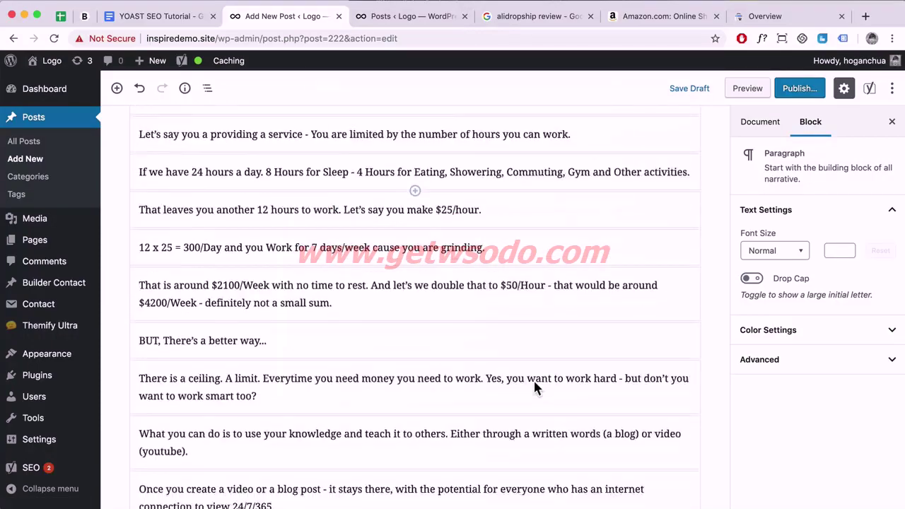
pyautogui.scroll(-15, 534, 382)
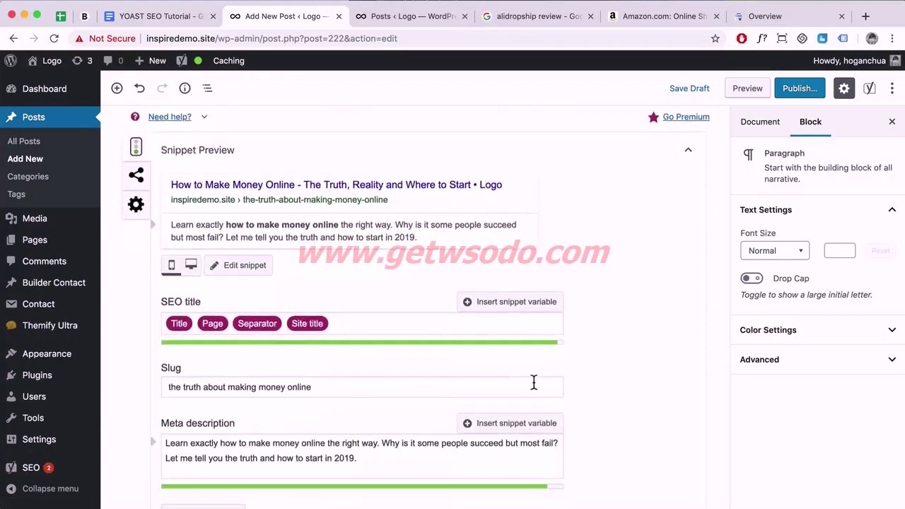
pyautogui.scroll(-5, 534, 388)
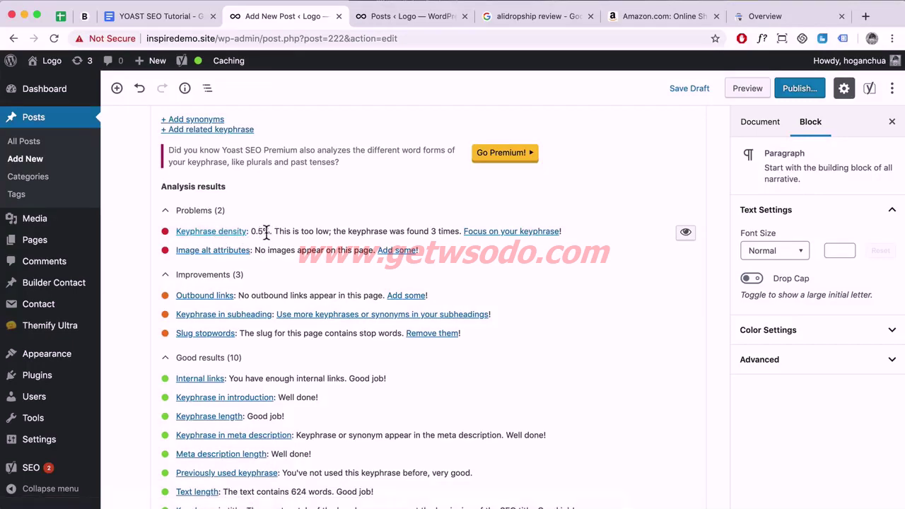
pyautogui.scroll(5, 270, 235)
pyautogui.scroll(-3, 323, 238)
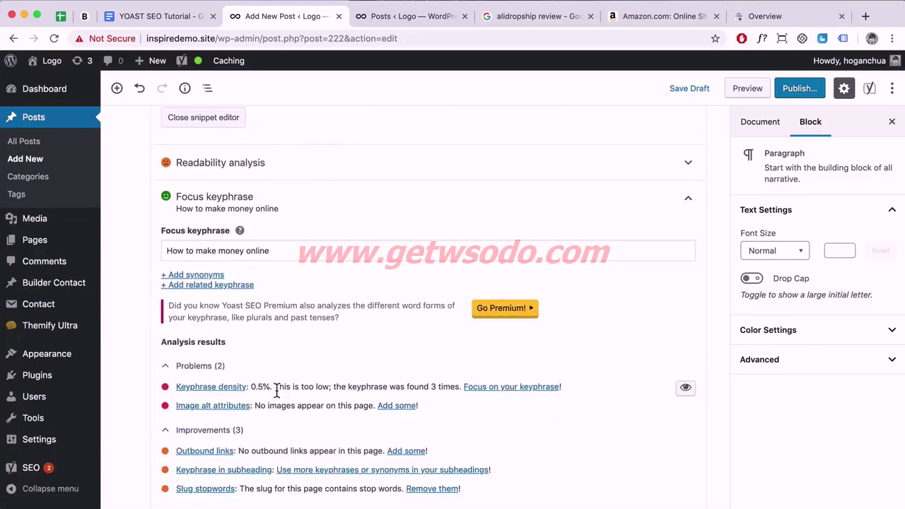
# Extend the sentence "you can then leverage that knowledge" with "to make money online" in the paragraph above the "So do I leverage that knowledge?" heading
pyautogui.scroll(15, 340, 352)
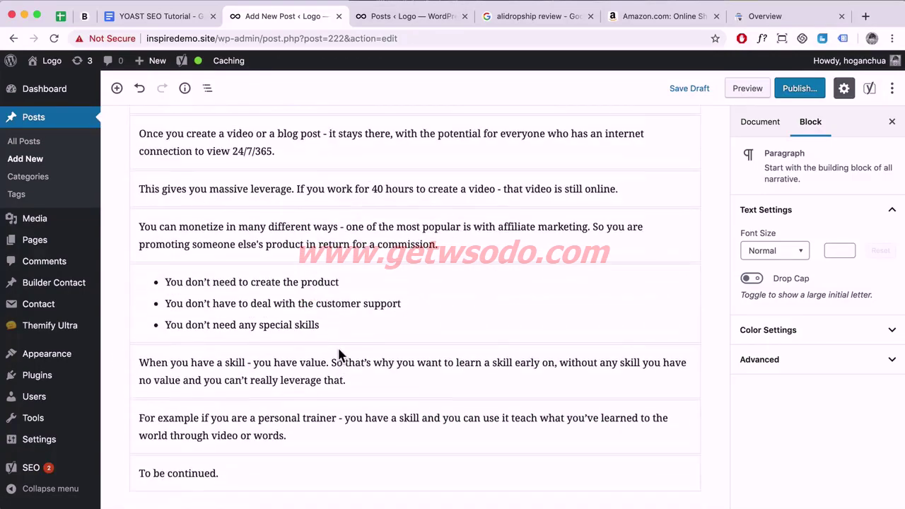
pyautogui.scroll(3, 339, 353)
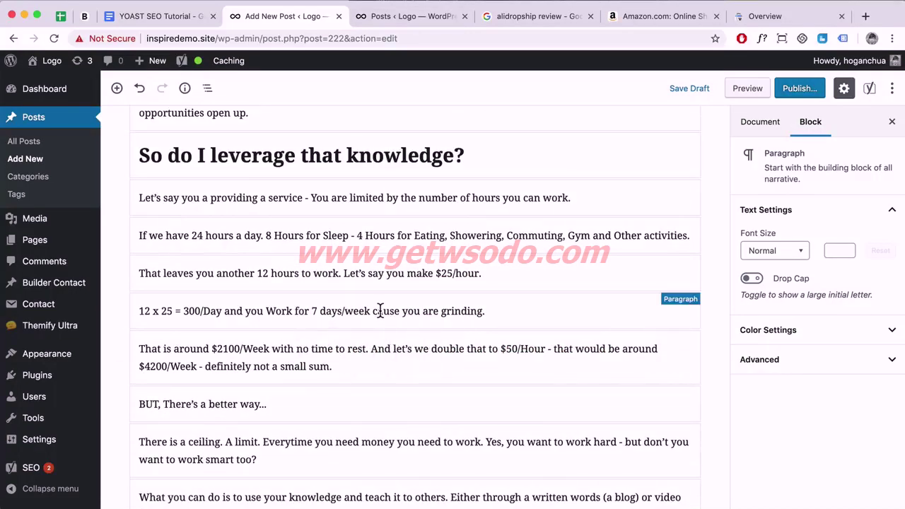
pyautogui.scroll(-4, 376, 315)
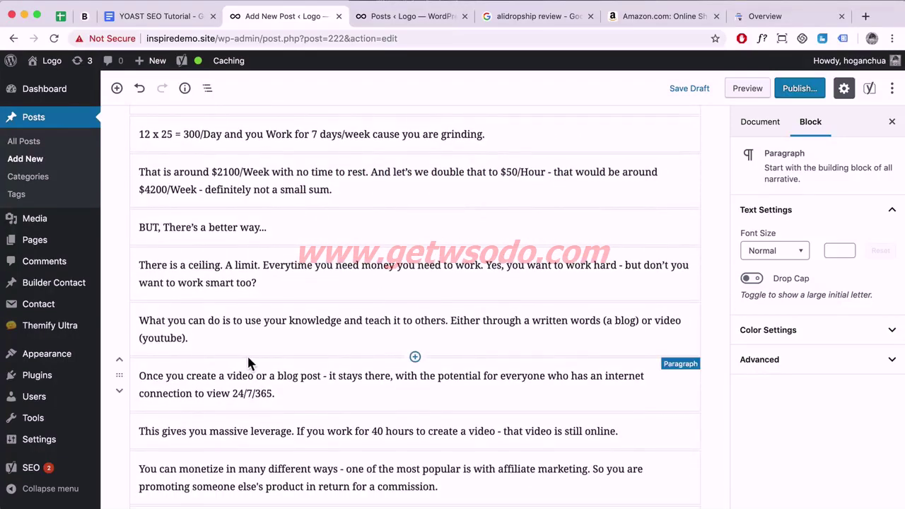
pyautogui.scroll(-3, 247, 362)
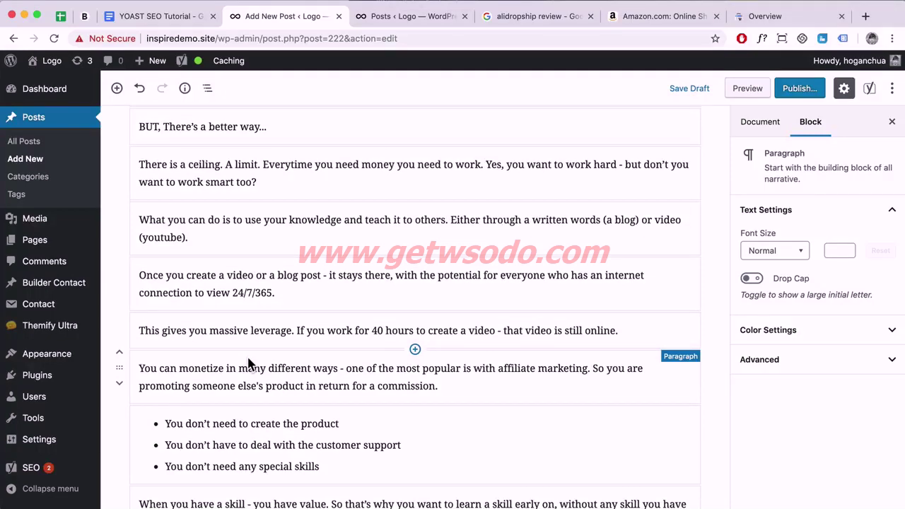
pyautogui.scroll(-4, 239, 362)
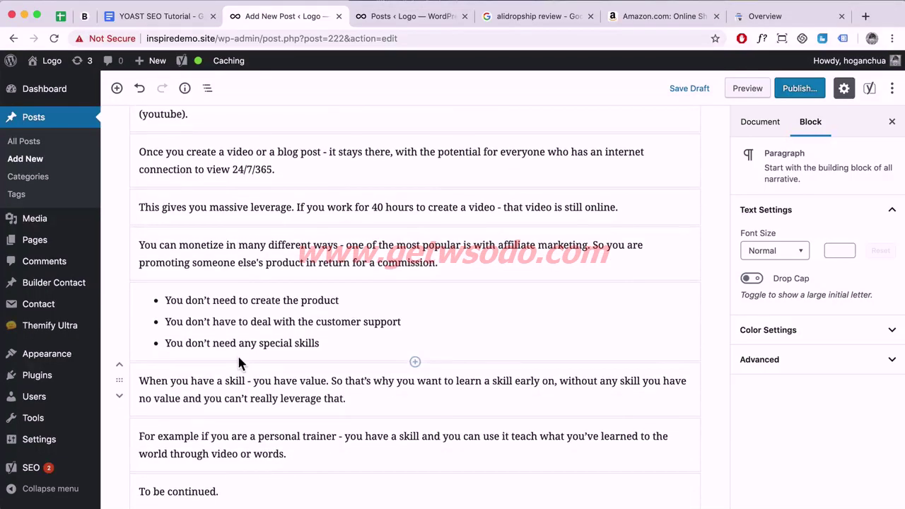
pyautogui.scroll(-1, 239, 362)
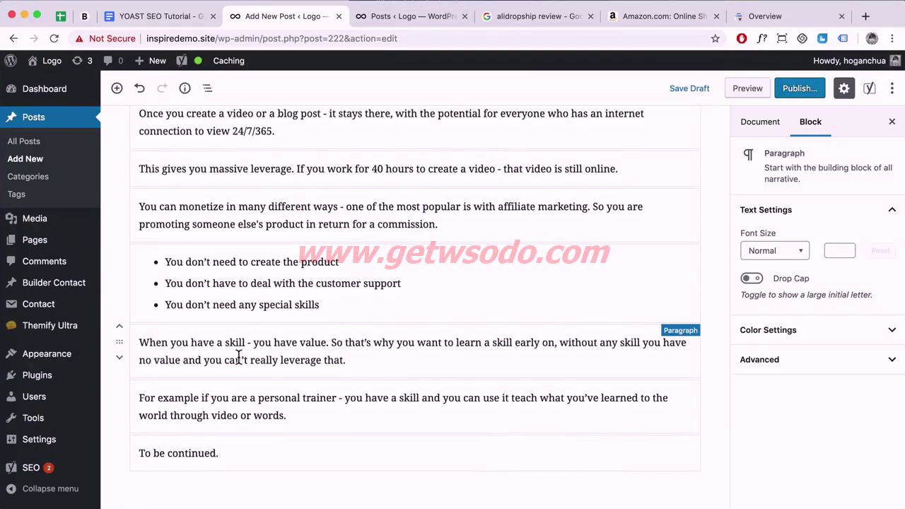
pyautogui.scroll(5, 239, 357)
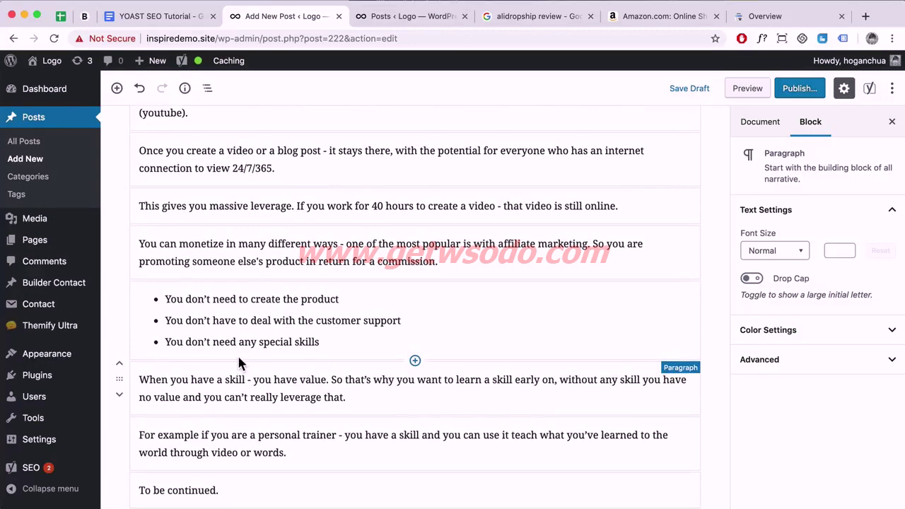
pyautogui.scroll(6, 239, 359)
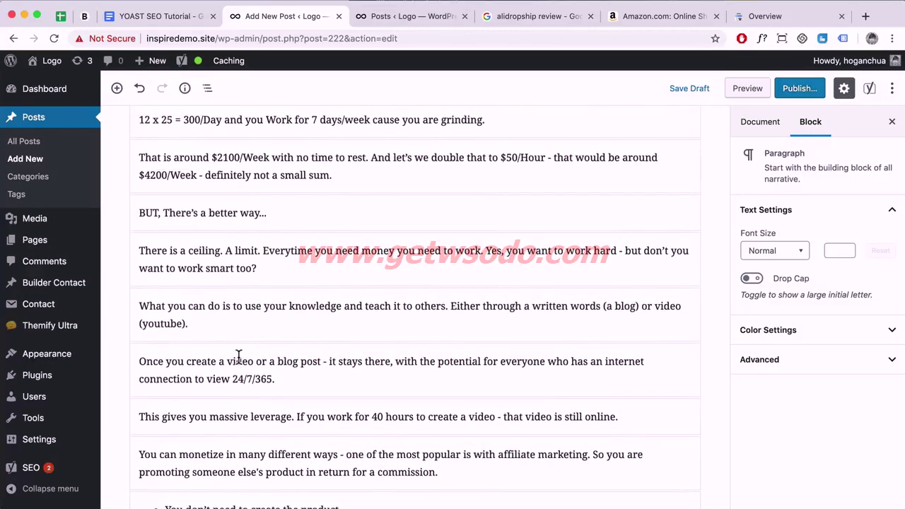
pyautogui.click(238, 354)
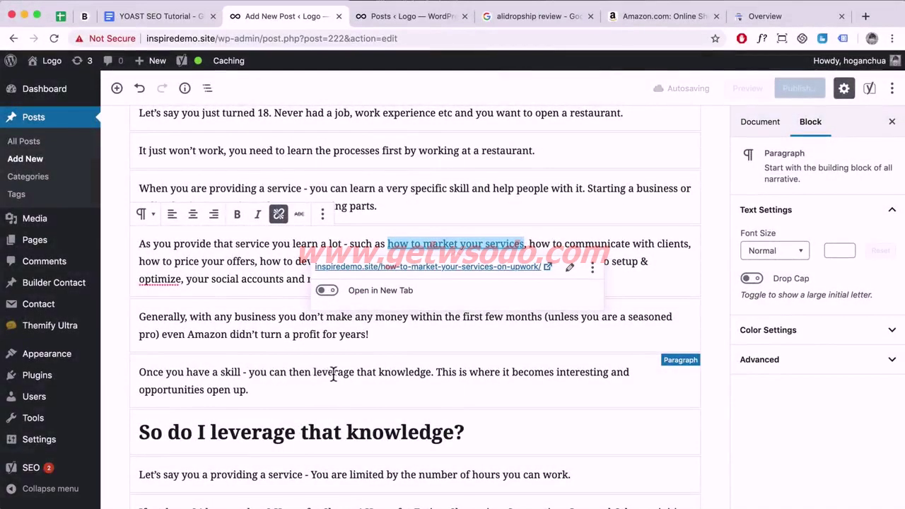
pyautogui.click(433, 373)
pyautogui.write('to make m')
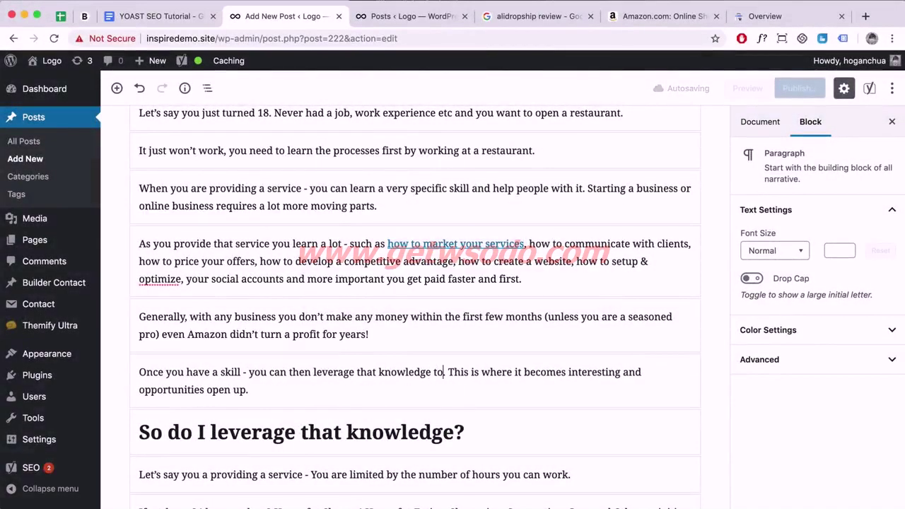
pyautogui.write('oney online')
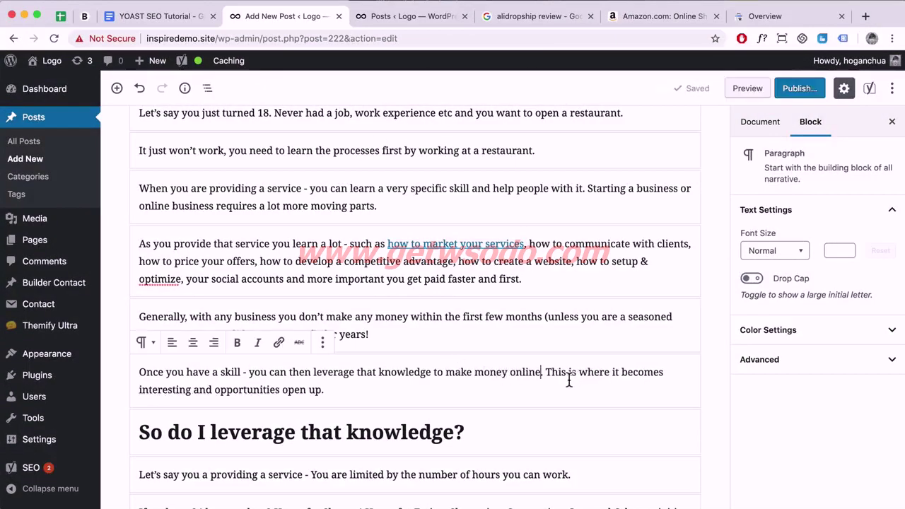
# Recheck the focus keyphrase analysis and examine the image alt attributes problem
pyautogui.scroll(-15, 569, 383)
pyautogui.scroll(-10, 569, 383)
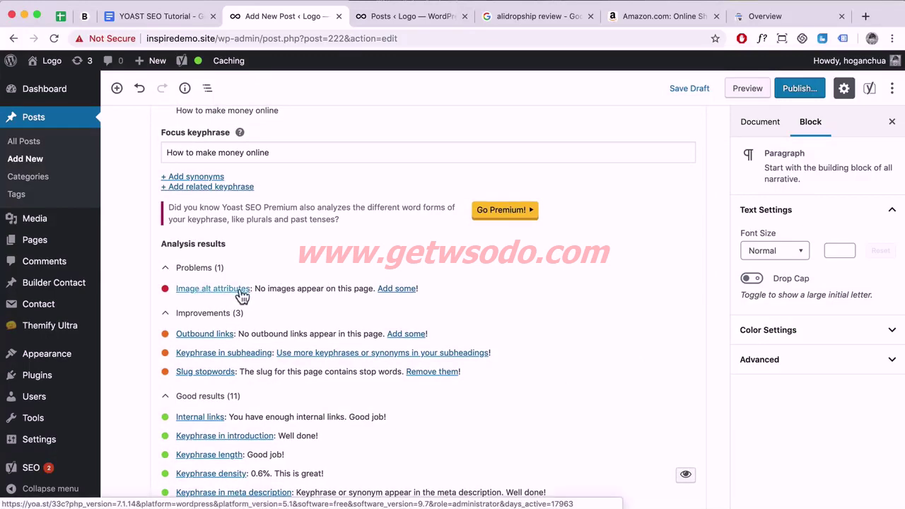
pyautogui.moveTo(256, 290); pyautogui.dragTo(372, 288)
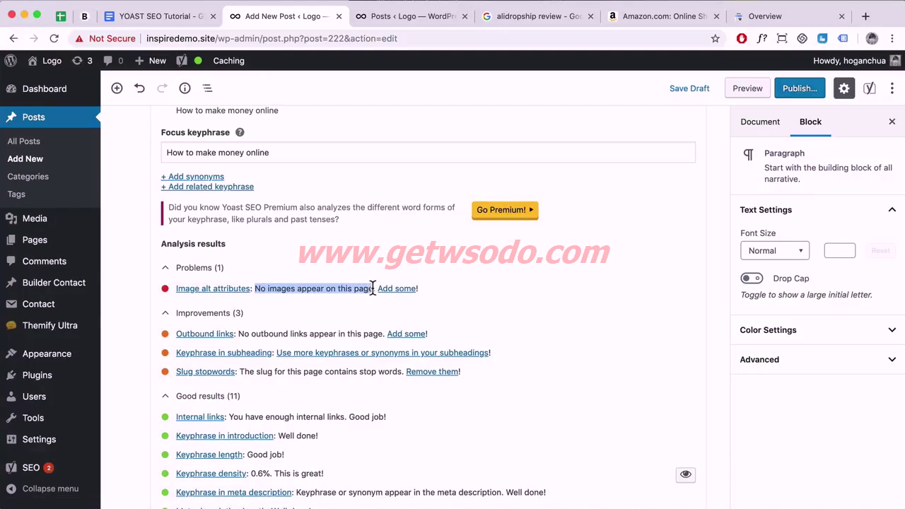
# Insert an Image block between the "What you can do is to use your knowledge" and "Once you create a video" paragraphs
pyautogui.scroll(20, 489, 296)
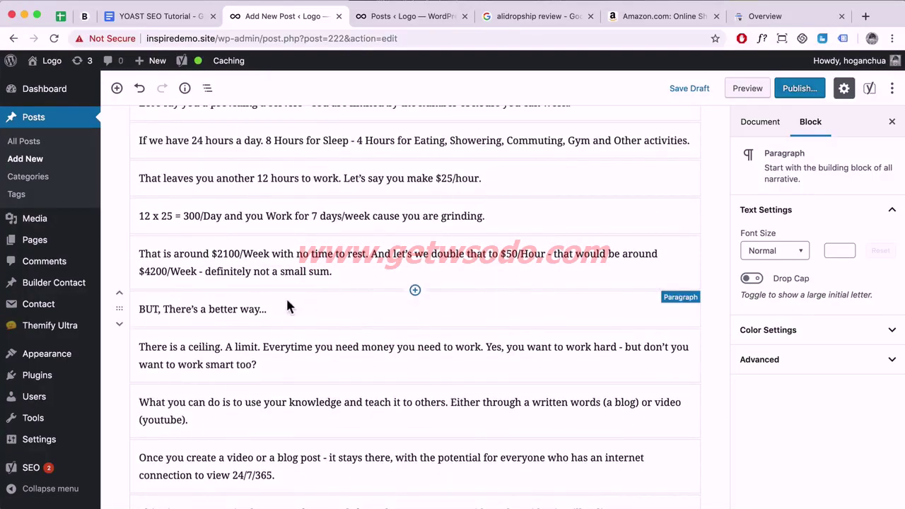
pyautogui.scroll(-4, 359, 306)
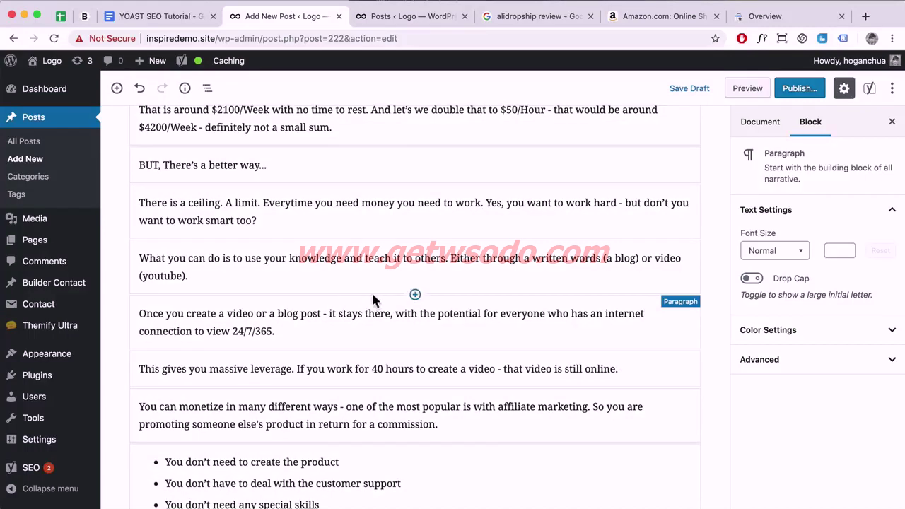
pyautogui.click(415, 295)
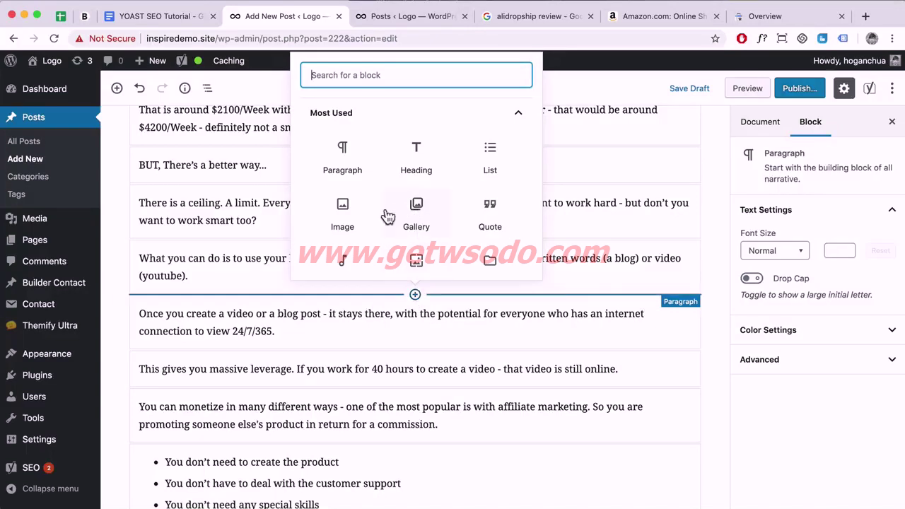
pyautogui.click(342, 212)
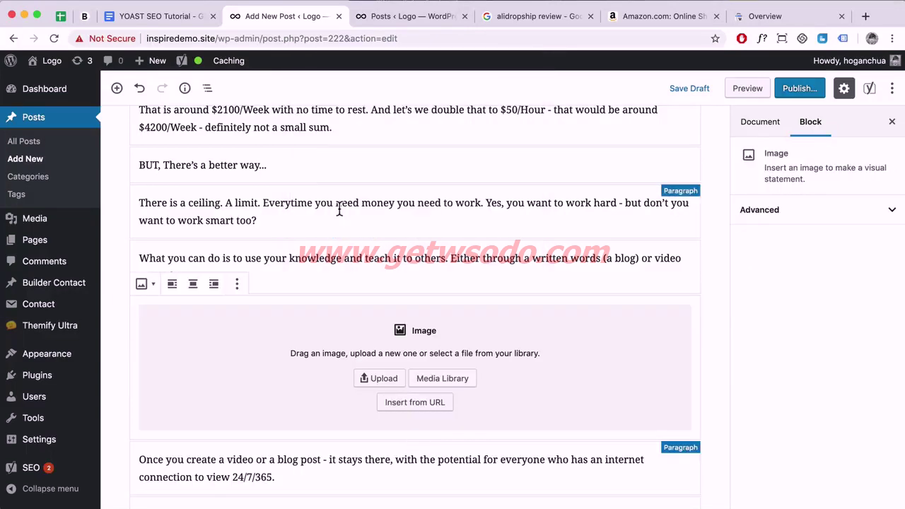
# Fill the image block with Freelancer-Laptop.jpg from the media library, checking its file name and alt text field before inserting it
pyautogui.click(442, 384)
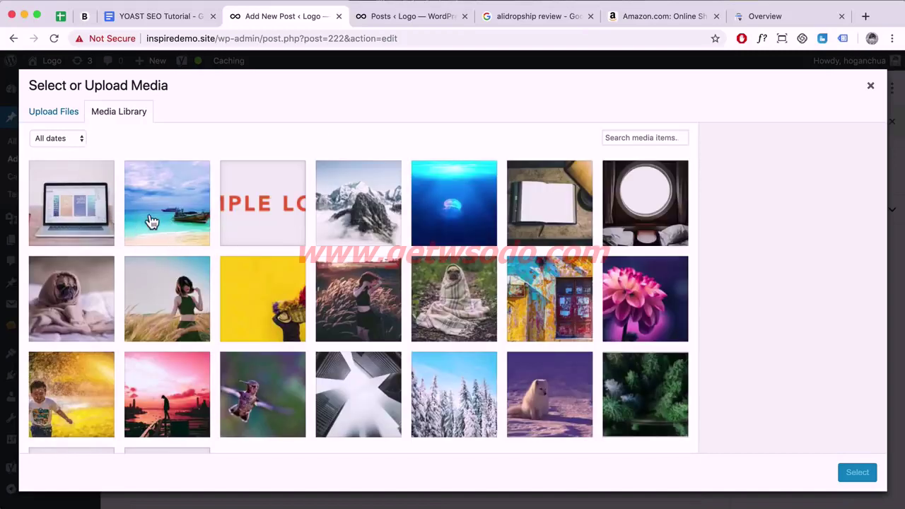
pyautogui.click(63, 115)
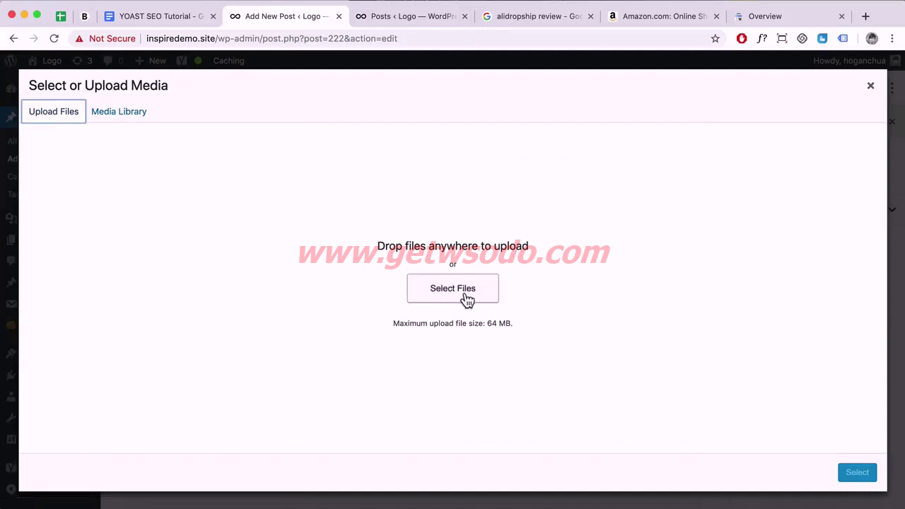
pyautogui.click(121, 114)
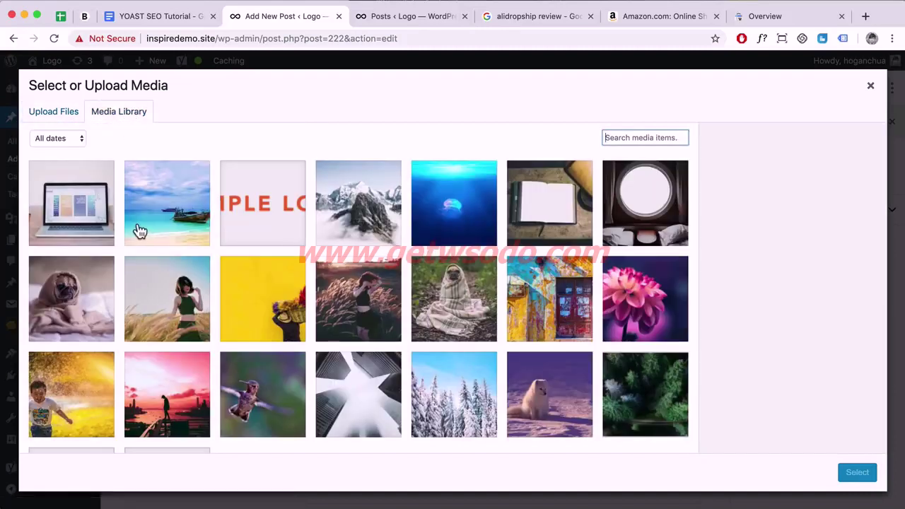
pyautogui.click(80, 222)
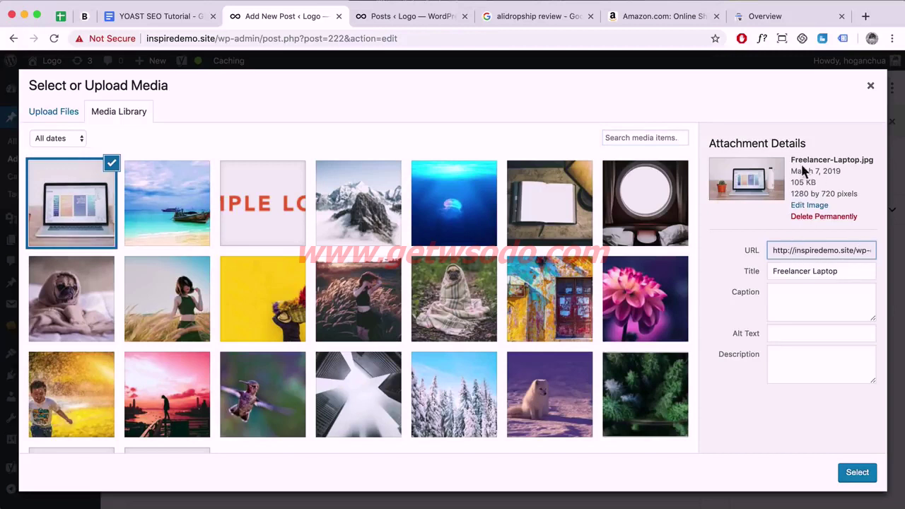
pyautogui.moveTo(791, 161); pyautogui.dragTo(873, 160)
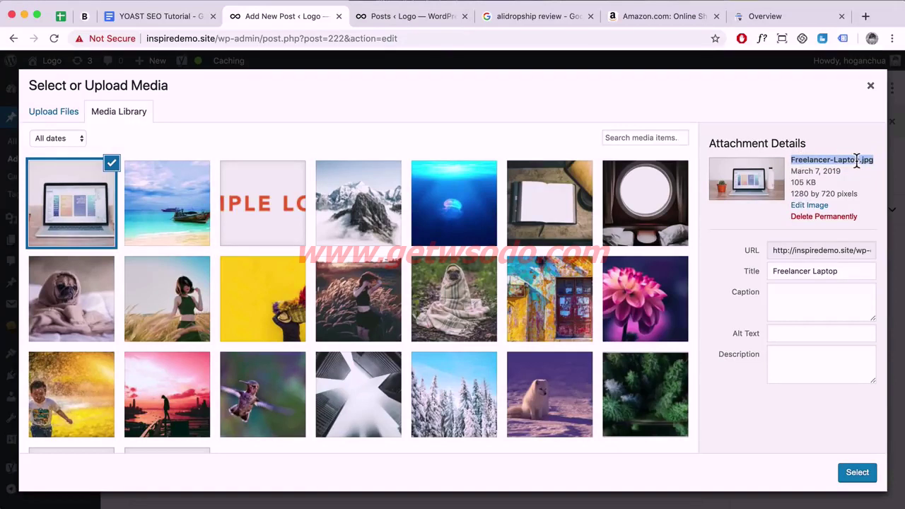
pyautogui.click(791, 334)
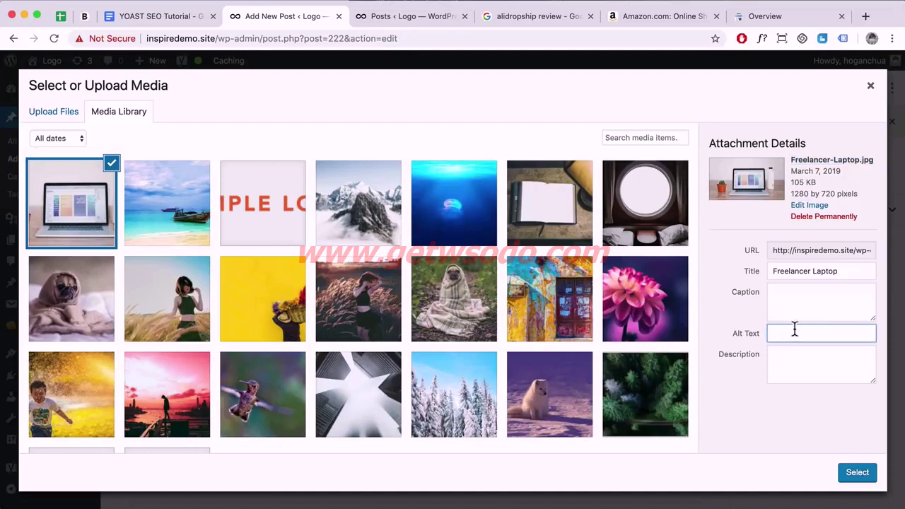
pyautogui.click(857, 473)
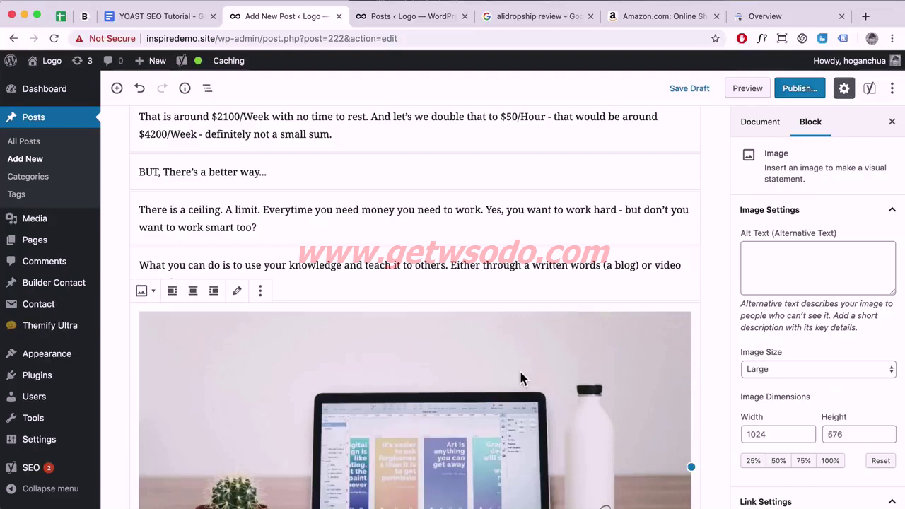
# Set the laptop image's alt text to "make money from home"
pyautogui.scroll(-2, 520, 380)
pyautogui.click(786, 260)
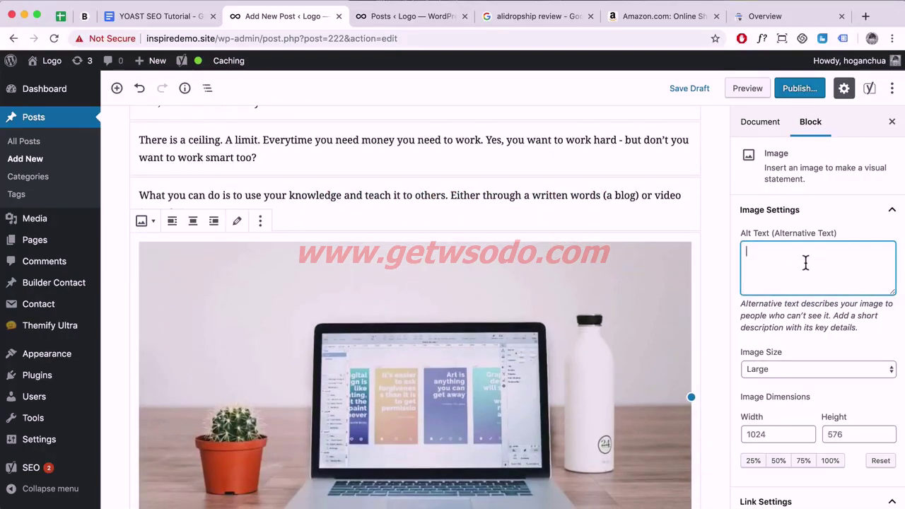
pyautogui.scroll(-3, 806, 261)
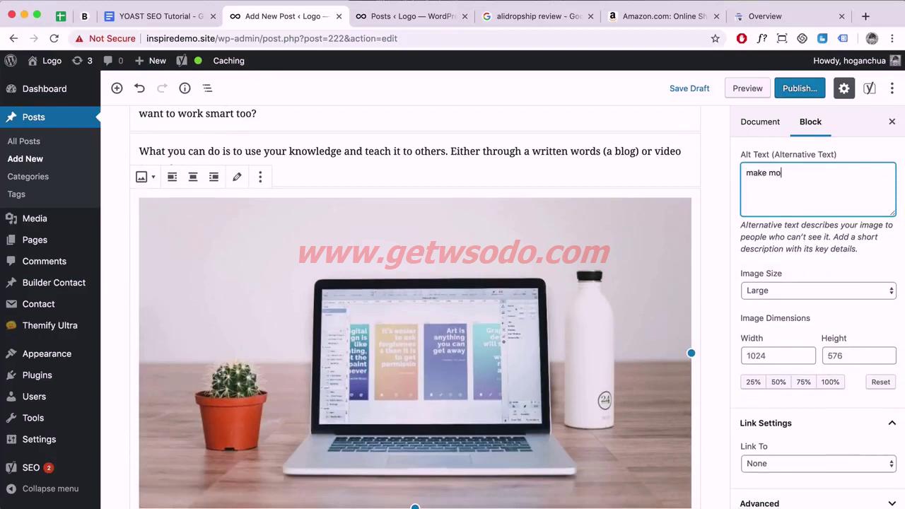
pyautogui.write('make money from home')
pyautogui.scroll(-2, 665, 273)
pyautogui.scroll(-1, 664, 274)
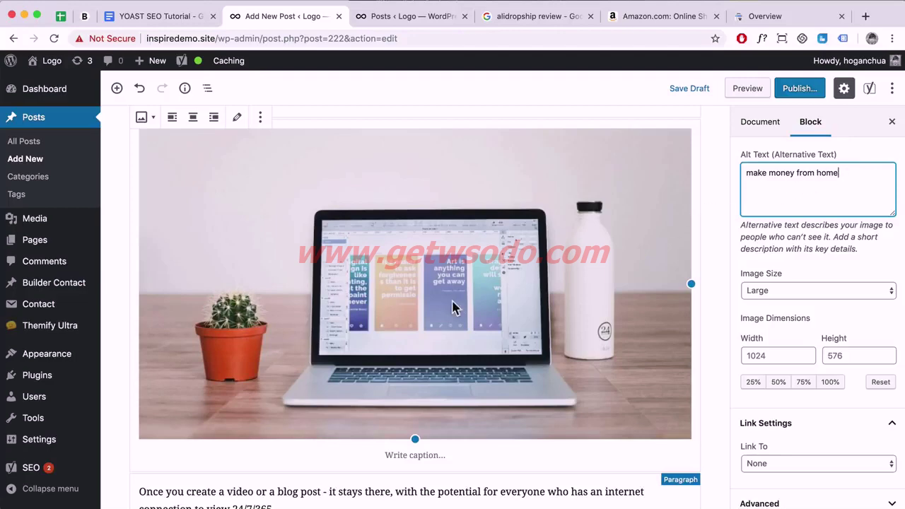
# Recheck the focus keyphrase analysis for the image alt attributes and the remaining improvements, including outbound links
pyautogui.scroll(-15, 416, 322)
pyautogui.scroll(-10, 417, 333)
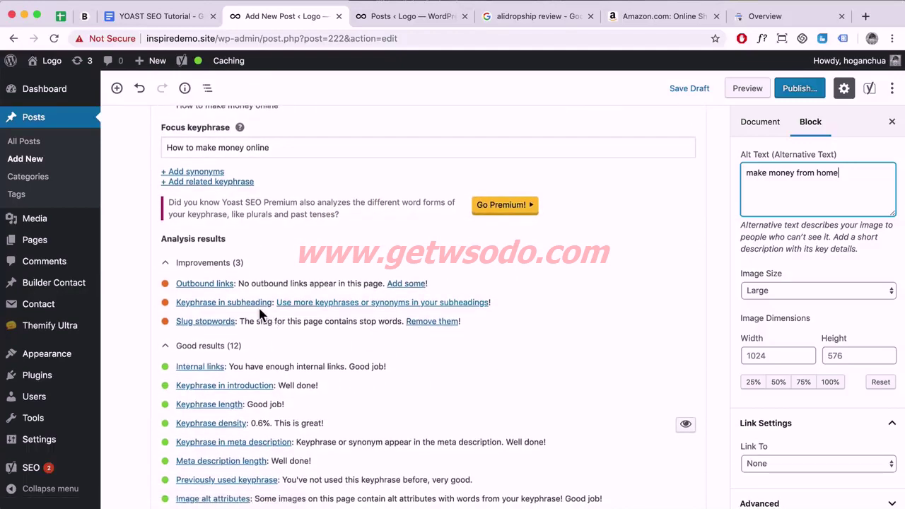
pyautogui.scroll(-2, 256, 283)
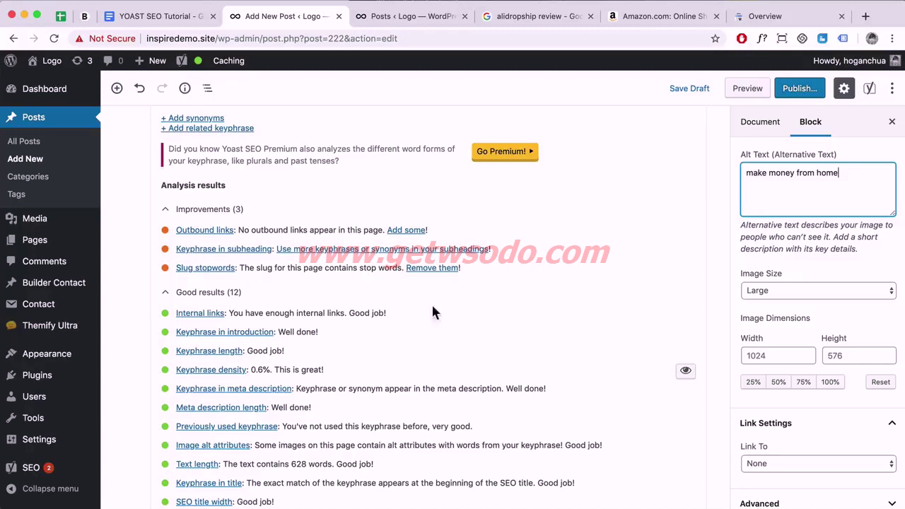
pyautogui.scroll(-1, 223, 279)
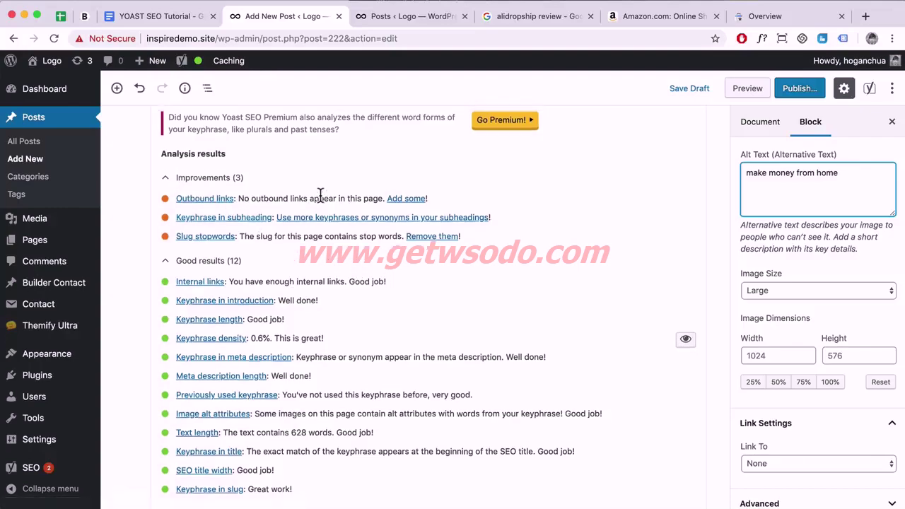
pyautogui.scroll(15, 318, 196)
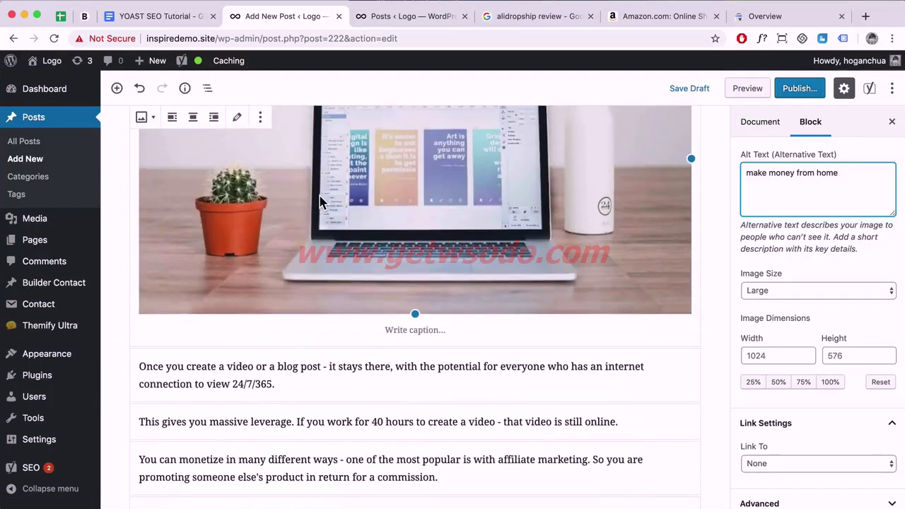
pyautogui.scroll(-5, 319, 196)
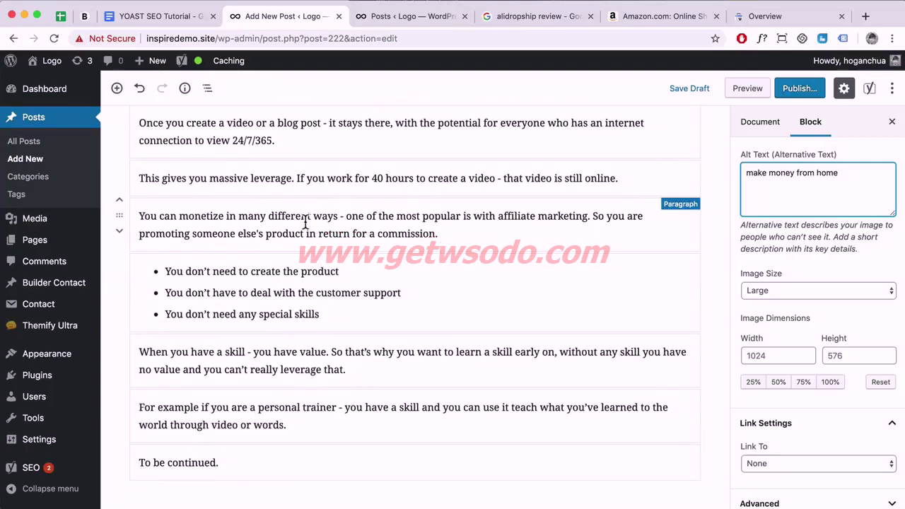
pyautogui.scroll(-2, 299, 222)
pyautogui.moveTo(218, 37); pyautogui.dragTo(148, 38)
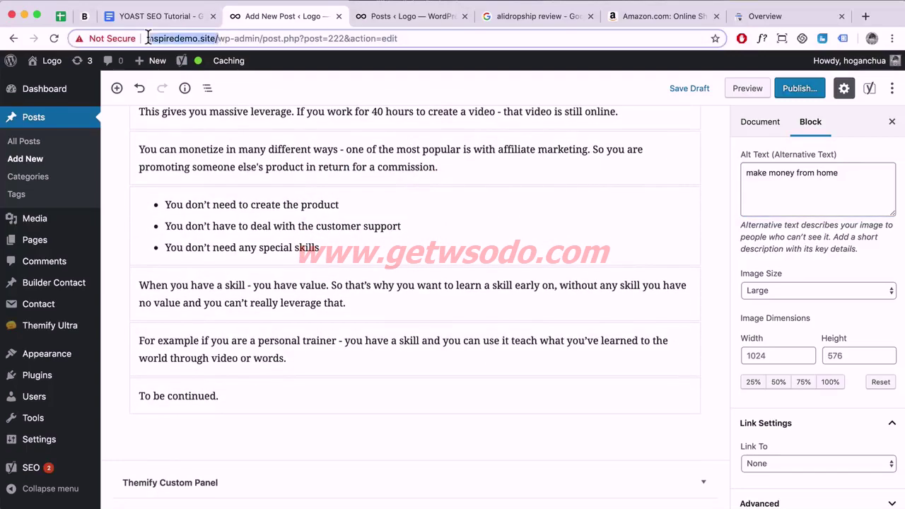
pyautogui.scroll(12, 277, 240)
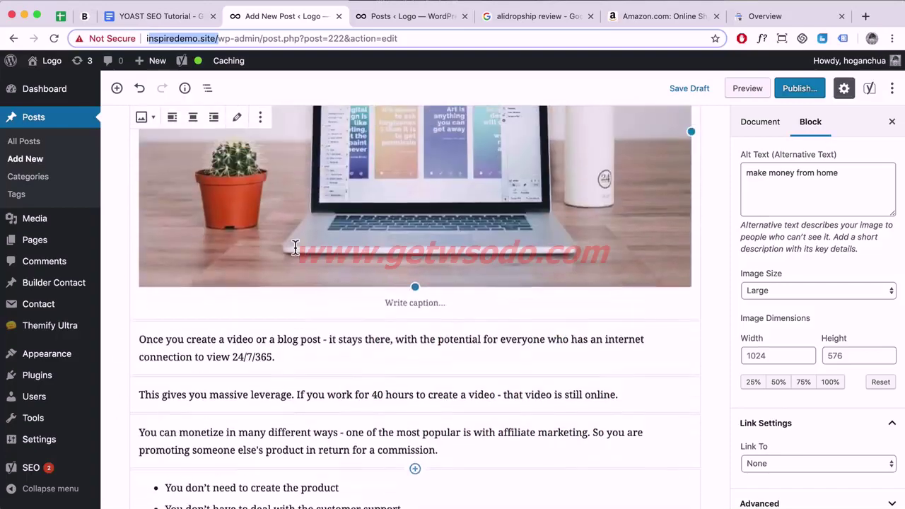
pyautogui.scroll(3, 295, 245)
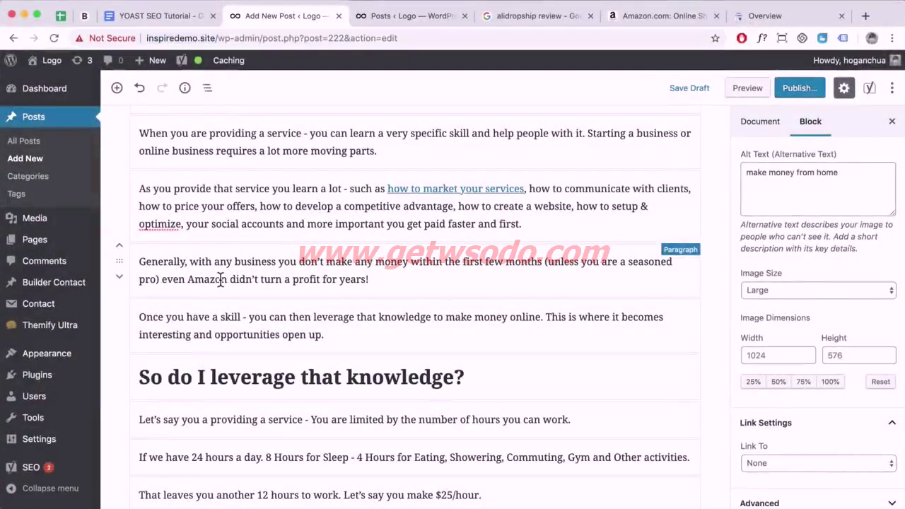
pyautogui.doubleClick(221, 279)
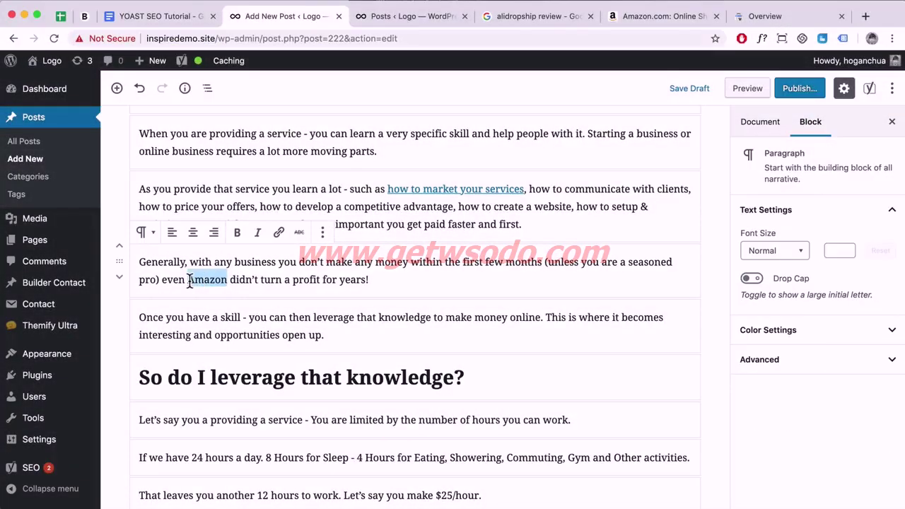
pyautogui.click(657, 16)
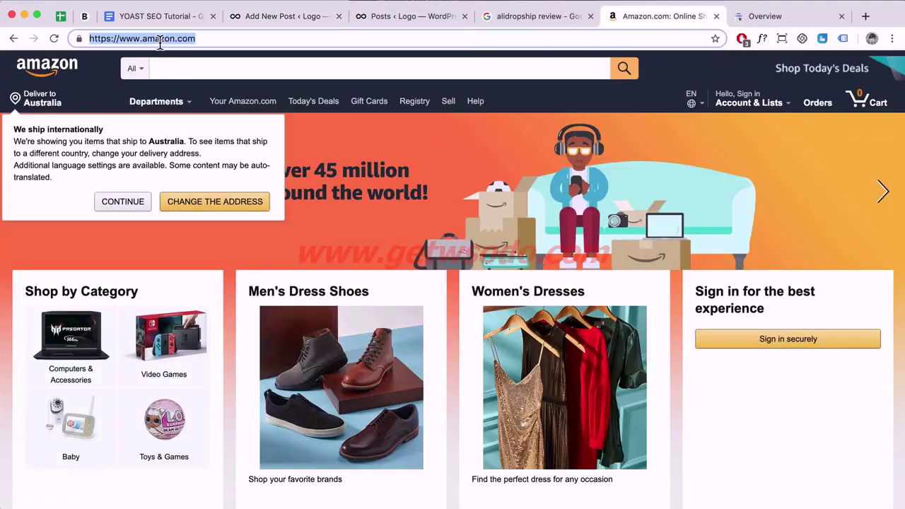
pyautogui.click(283, 20)
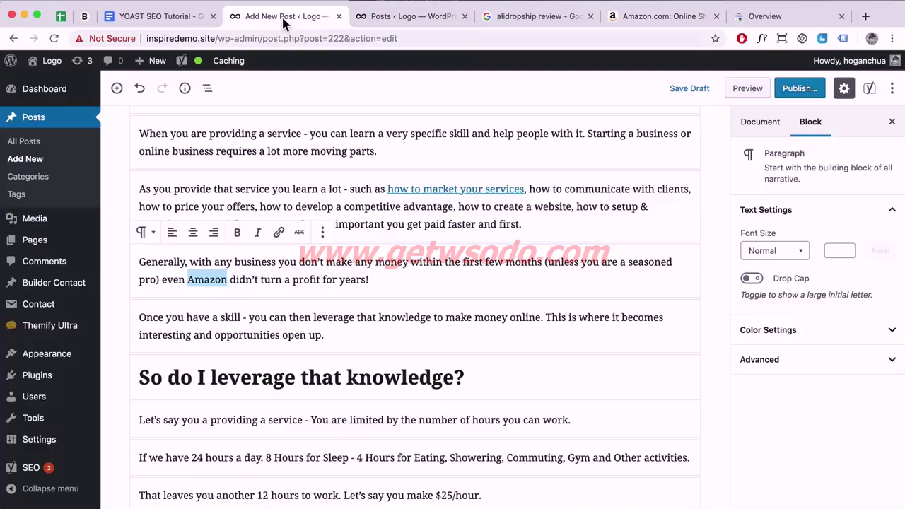
pyautogui.click(280, 235)
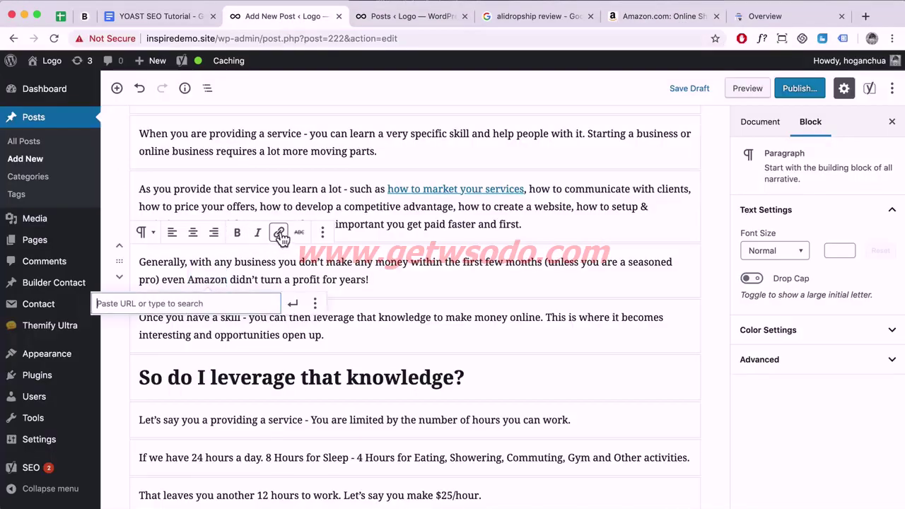
pyautogui.write('https://www.amazon.com/')
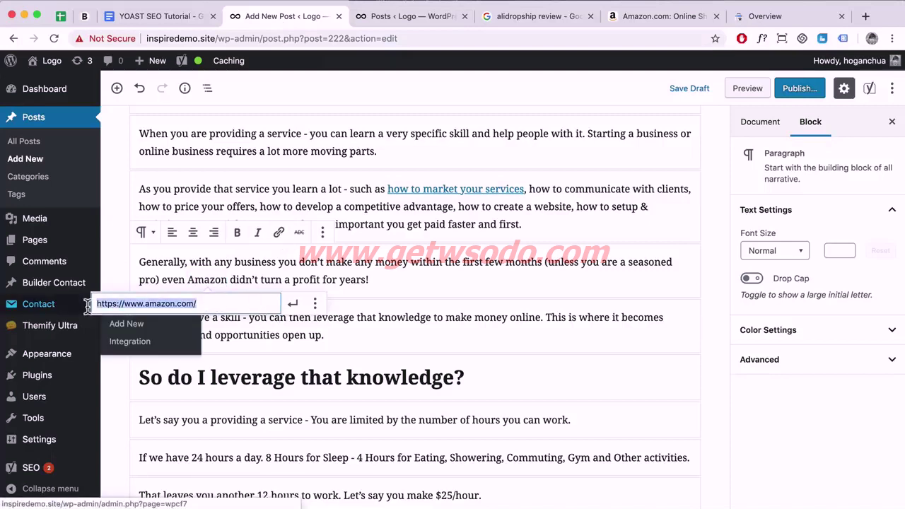
# Set the Amazon link to open in a new tab and apply it
pyautogui.click(314, 305)
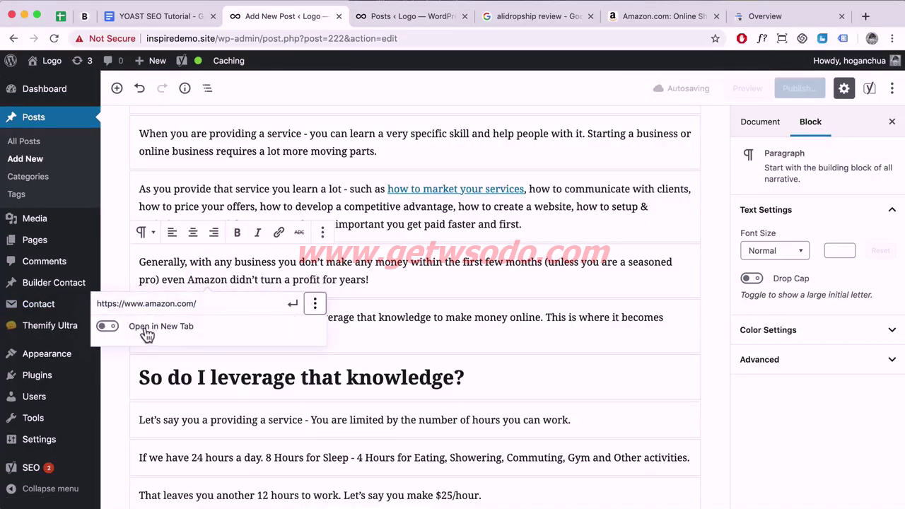
pyautogui.click(108, 325)
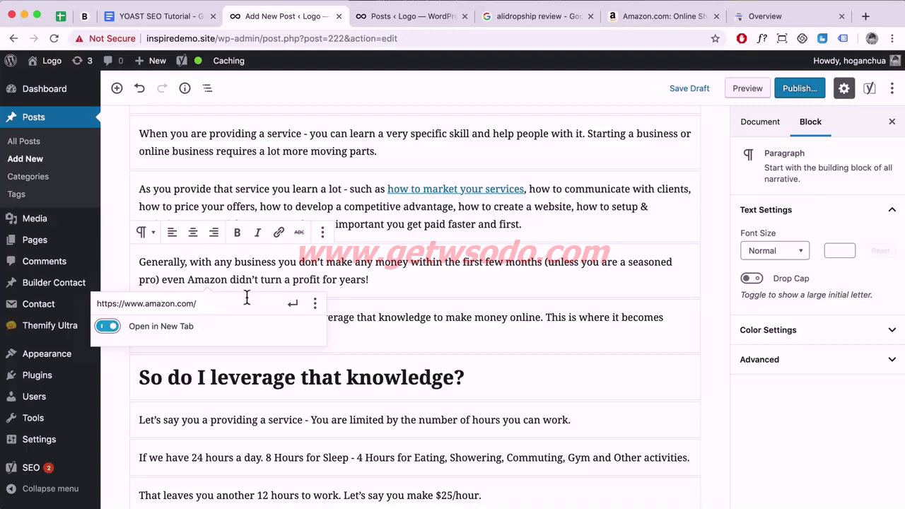
pyautogui.click(292, 303)
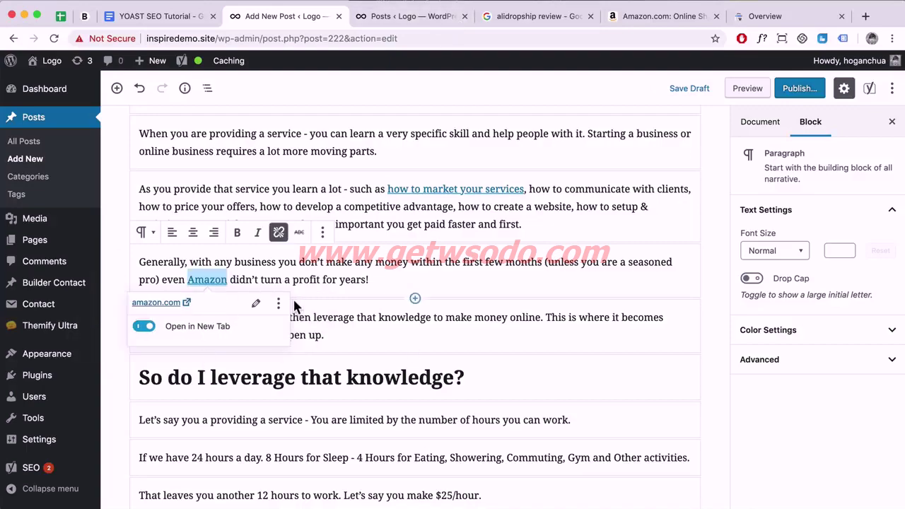
pyautogui.click(337, 273)
# Recheck the keyphrase improvements and convert the "BUT, There's a better way..." paragraph into an H2 heading
pyautogui.scroll(-15, 327, 289)
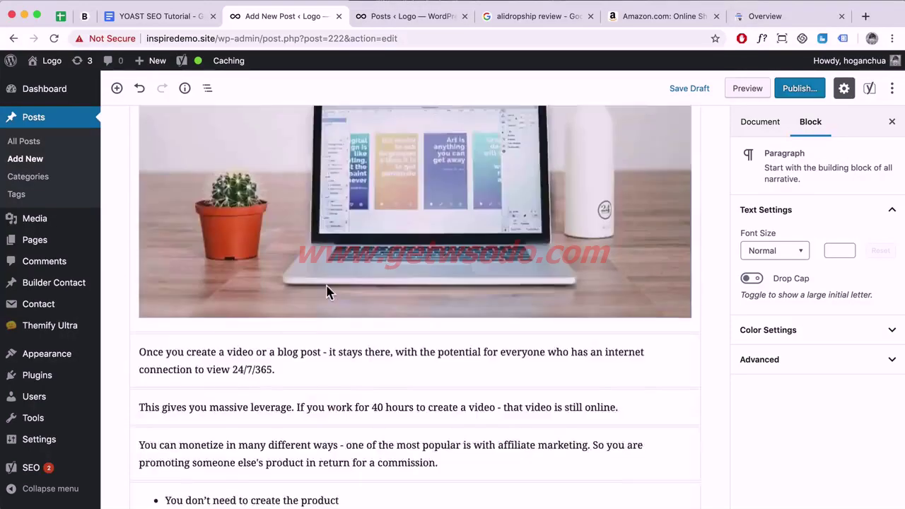
pyautogui.scroll(-10, 327, 285)
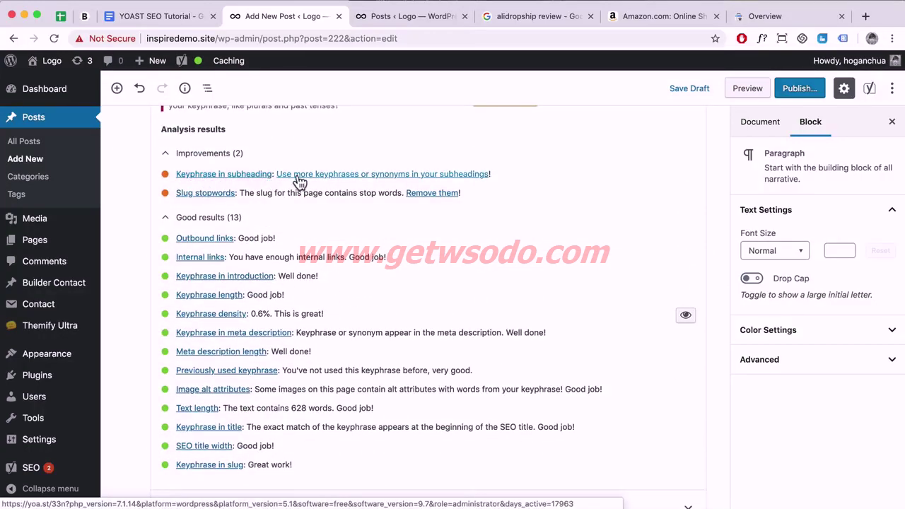
pyautogui.scroll(5, 300, 177)
pyautogui.scroll(15, 300, 177)
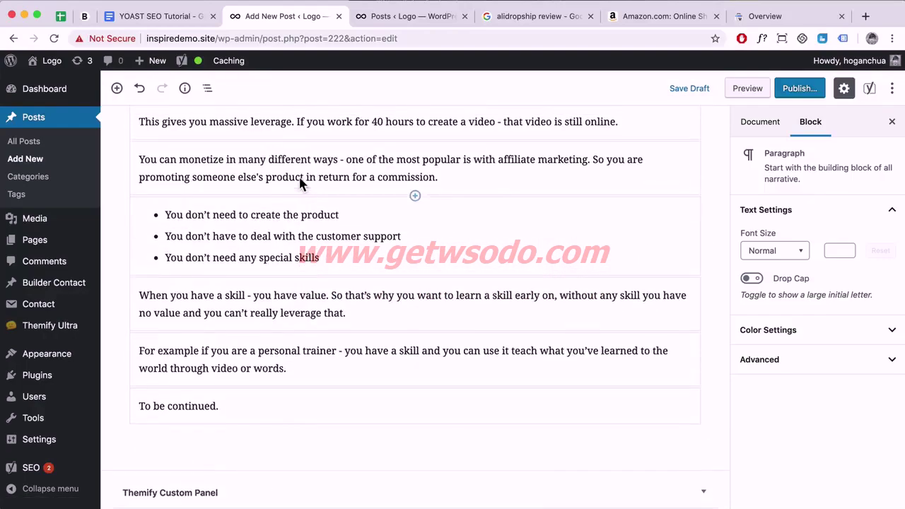
pyautogui.scroll(8, 299, 177)
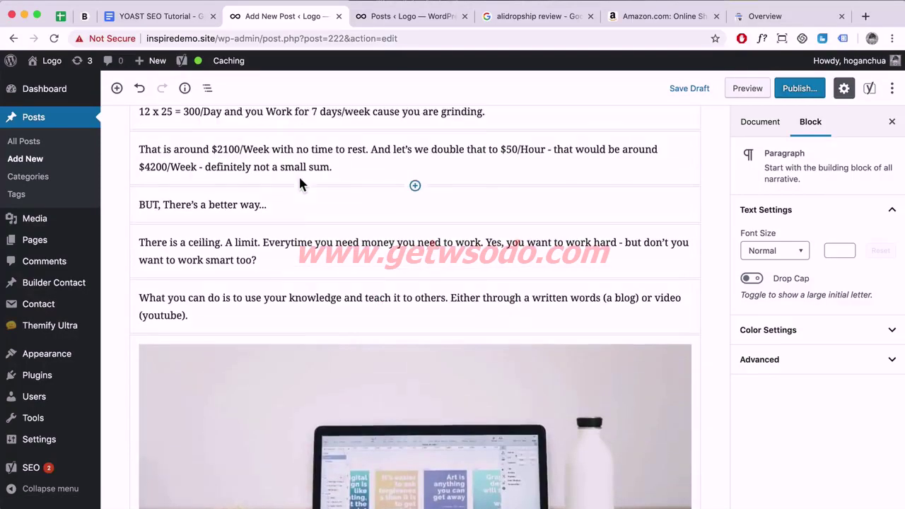
pyautogui.moveTo(271, 355); pyautogui.dragTo(143, 361)
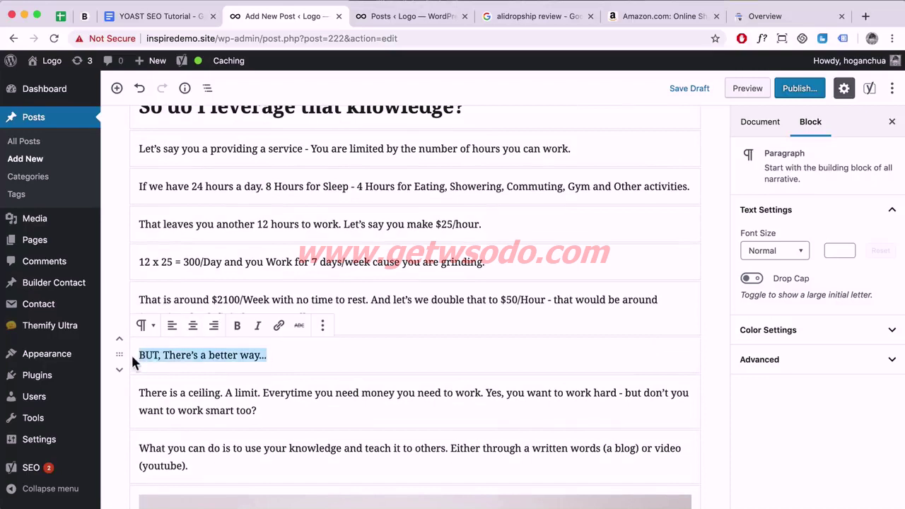
pyautogui.click(150, 326)
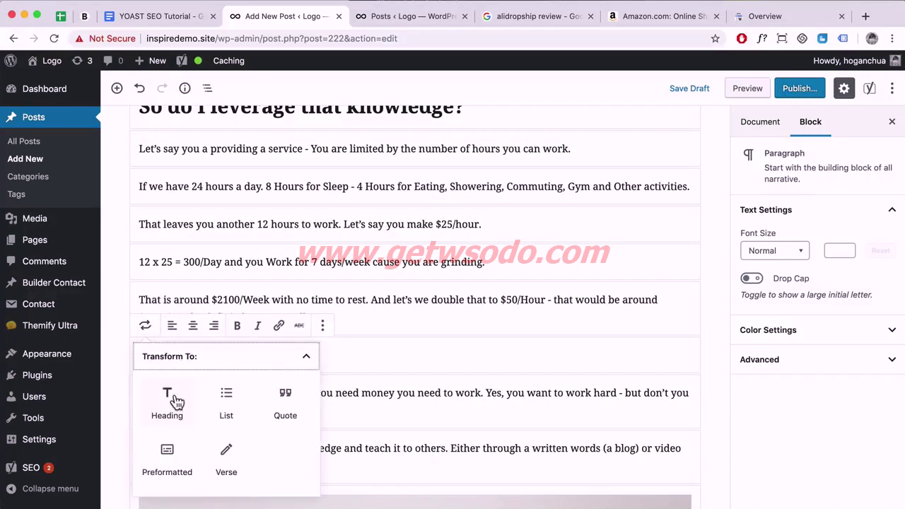
pyautogui.click(176, 402)
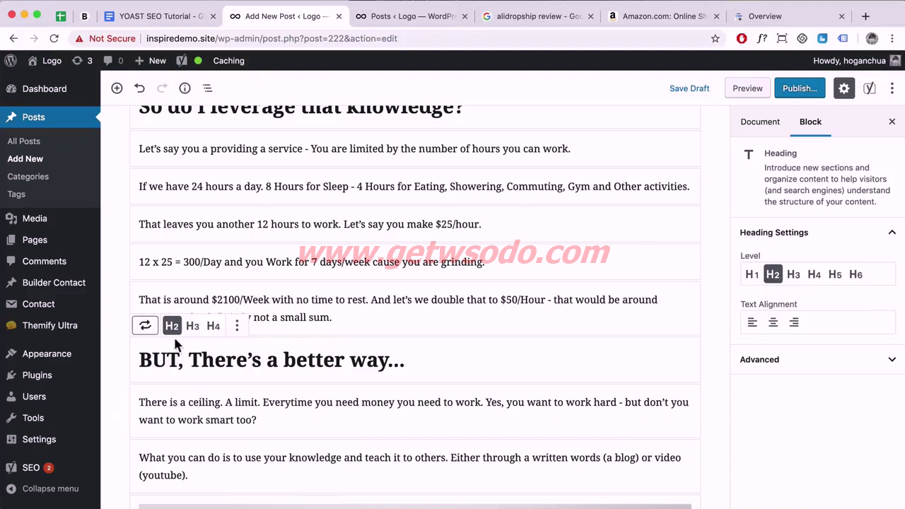
# Reword the new heading to "BUT, There's a better way to make money online"
pyautogui.click(316, 359)
pyautogui.moveTo(407, 358); pyautogui.dragTo(389, 362)
pyautogui.write('t')
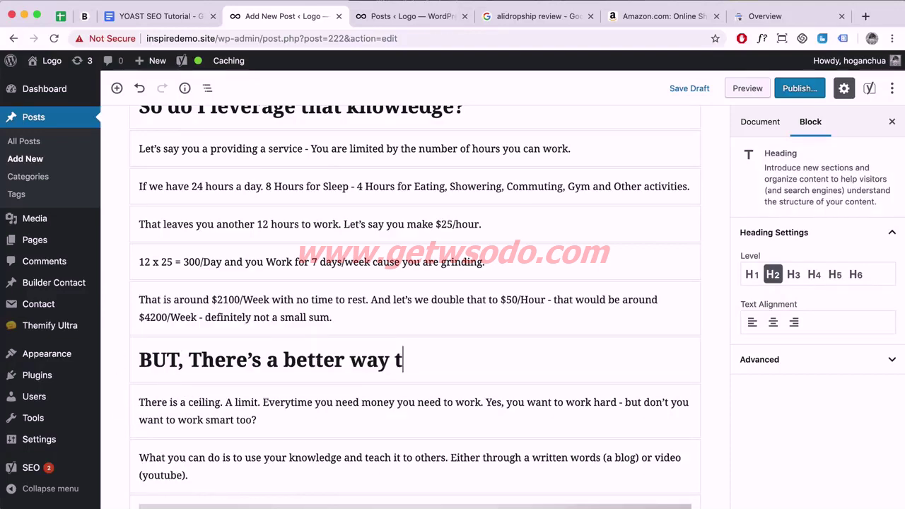
pyautogui.write('o make money online')
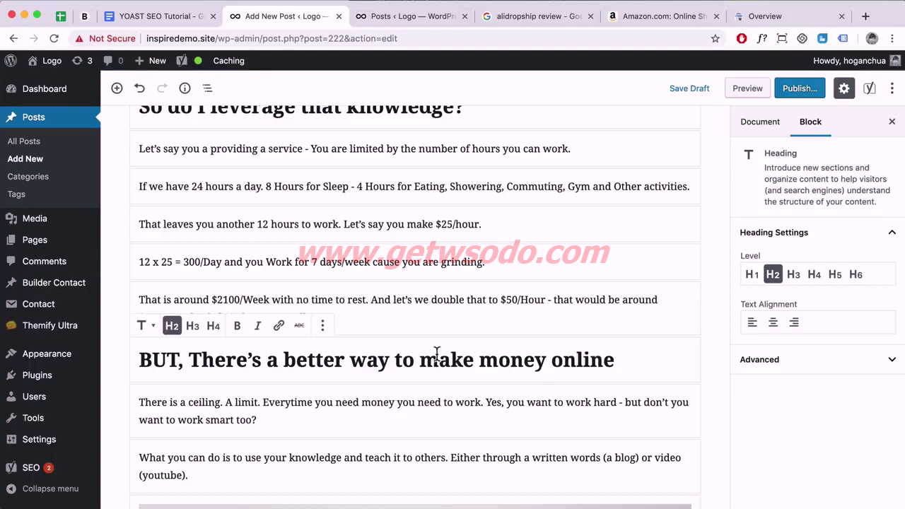
# Check the slug stopwords improvement in the keyphrase analysis and look up its reference page on stop words
pyautogui.scroll(-20, 490, 338)
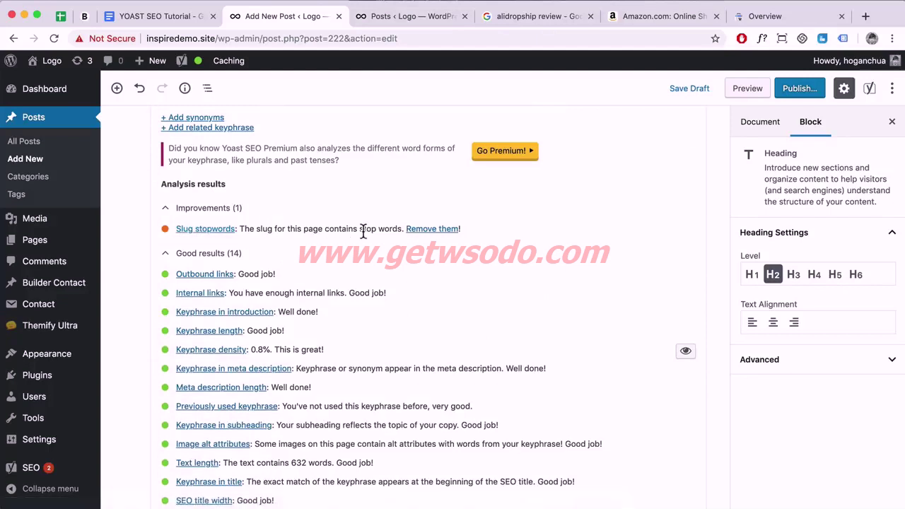
pyautogui.click(435, 231)
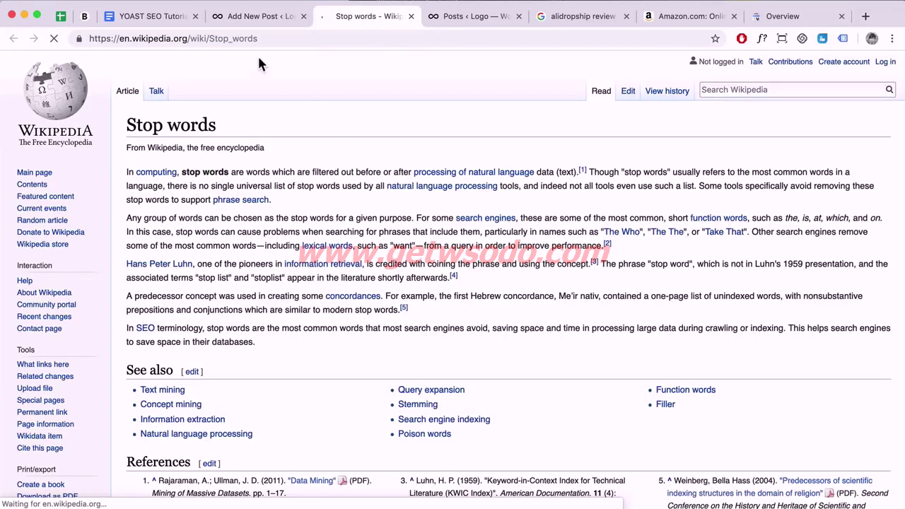
pyautogui.moveTo(276, 38); pyautogui.dragTo(78, 38)
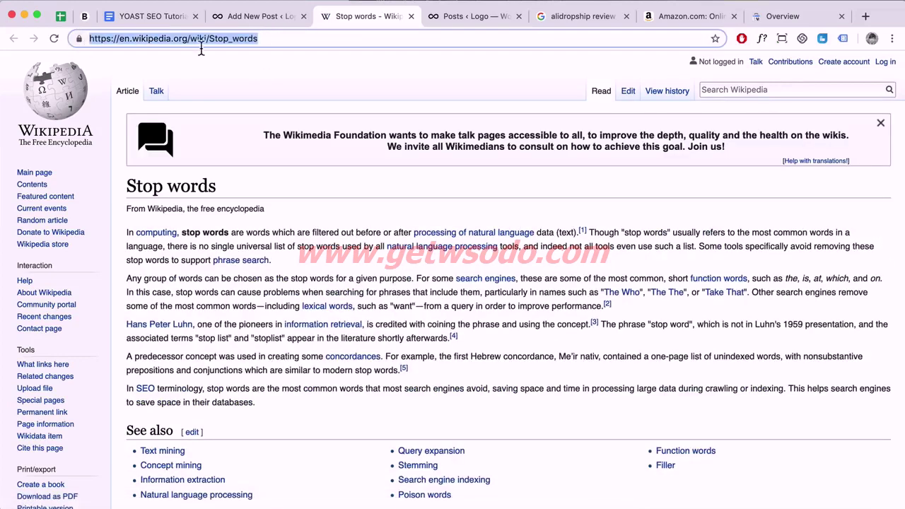
# Return to the post and remove "the" from the slug, leaving "truth about making money online"
pyautogui.click(252, 17)
pyautogui.scroll(5, 304, 338)
pyautogui.scroll(2, 305, 344)
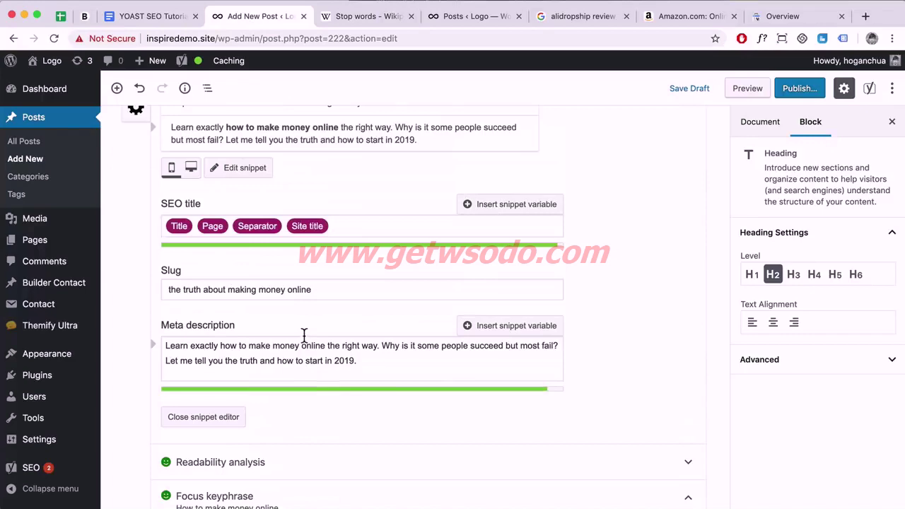
pyautogui.click(184, 289)
pyautogui.press('BackSpace')
pyautogui.press('BackSpace')
pyautogui.press('BackSpace')
pyautogui.press('BackSpace')
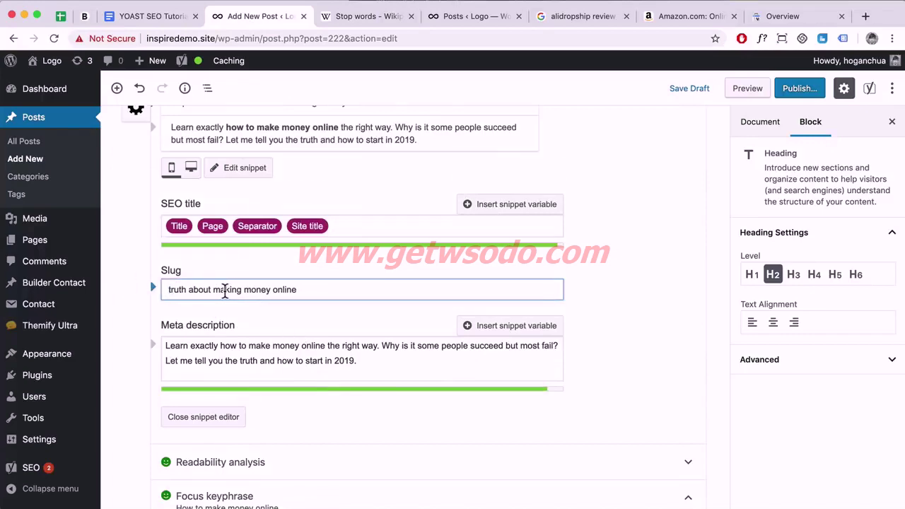
# Recheck the slug stopwords result and remove "about" from the slug, leaving "truth making money online"
pyautogui.scroll(-8, 402, 365)
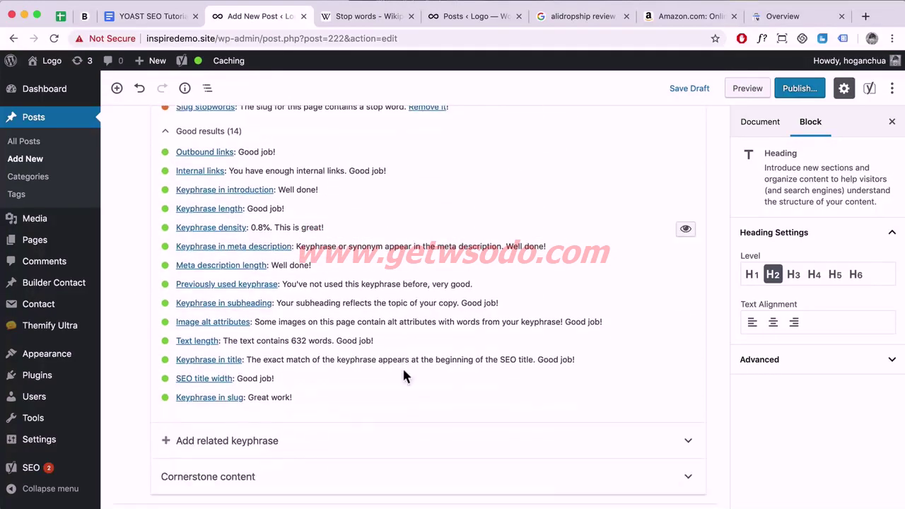
pyautogui.scroll(12, 402, 365)
pyautogui.scroll(-7, 401, 372)
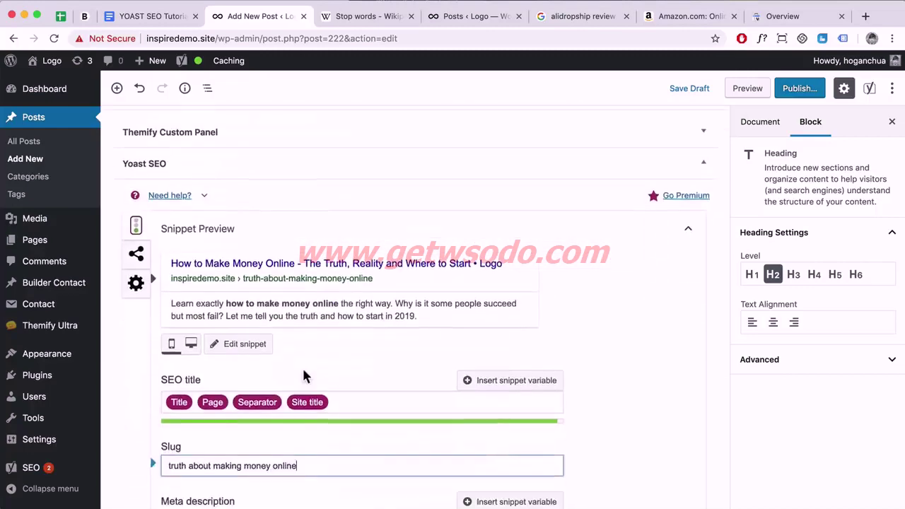
pyautogui.moveTo(216, 219); pyautogui.dragTo(188, 219)
pyautogui.press('BackSpace')
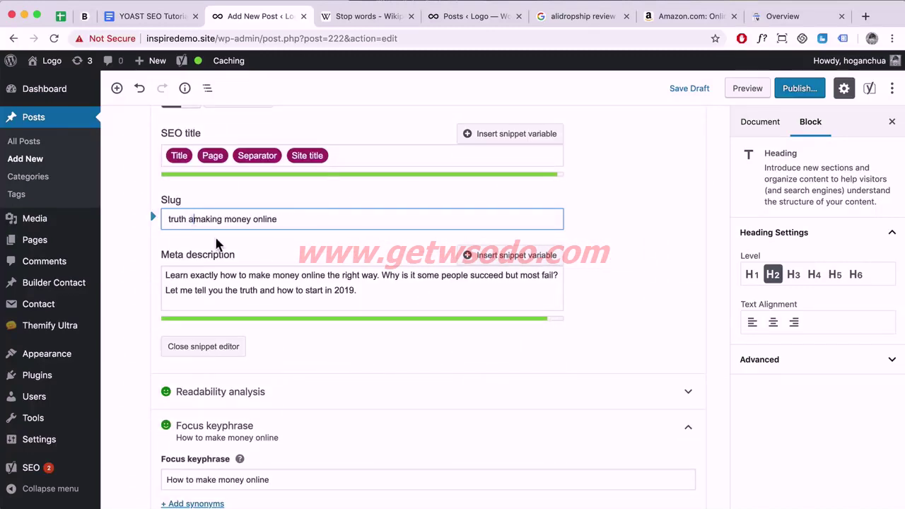
# Review the focus keyphrase analysis results for the shortened slug and the other criteria
pyautogui.scroll(-10, 503, 339)
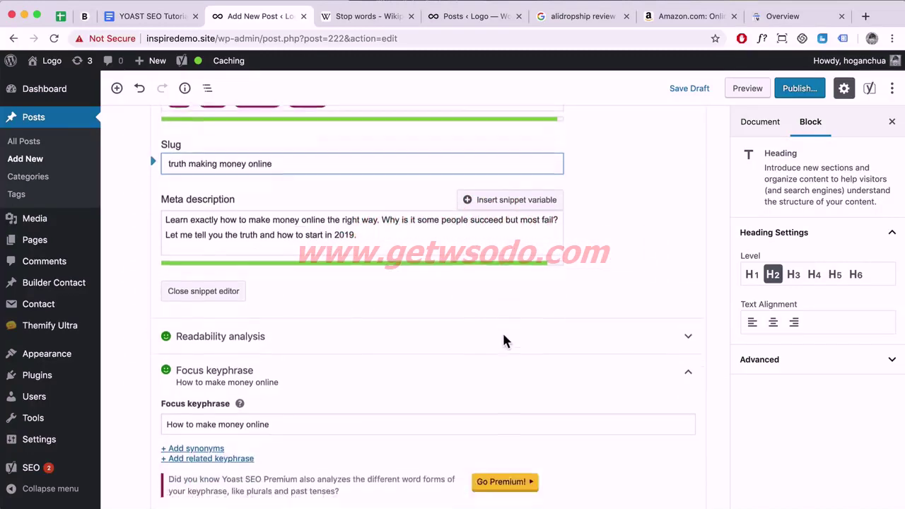
pyautogui.scroll(3, 501, 340)
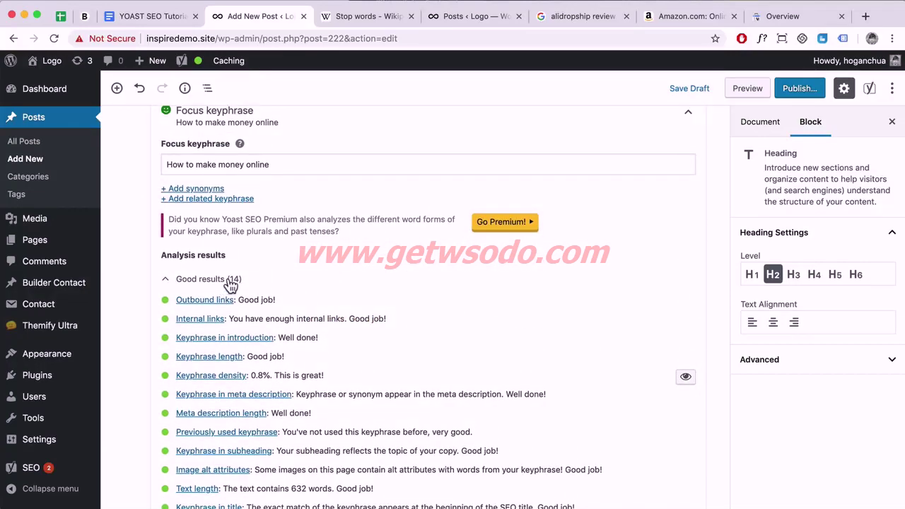
pyautogui.scroll(-2, 226, 293)
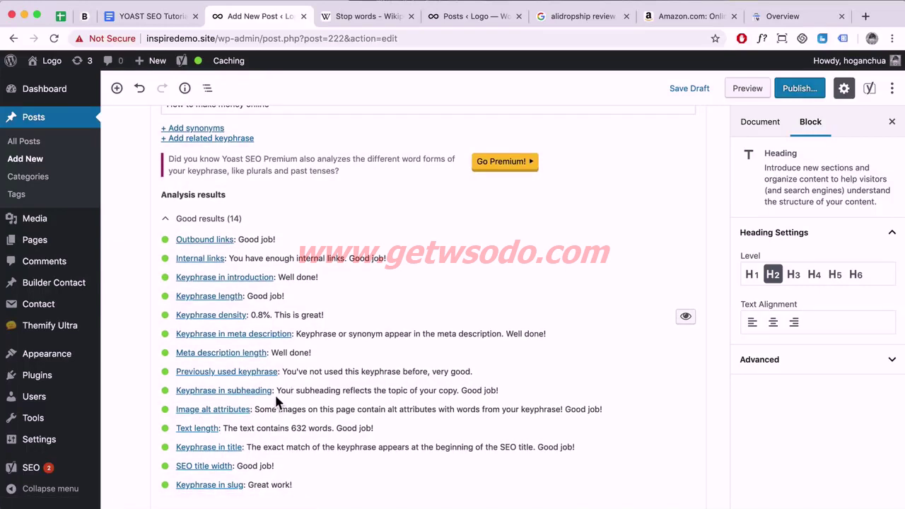
# Expand the Cornerstone content section below the keyphrase analysis and view its option
pyautogui.scroll(-3, 398, 410)
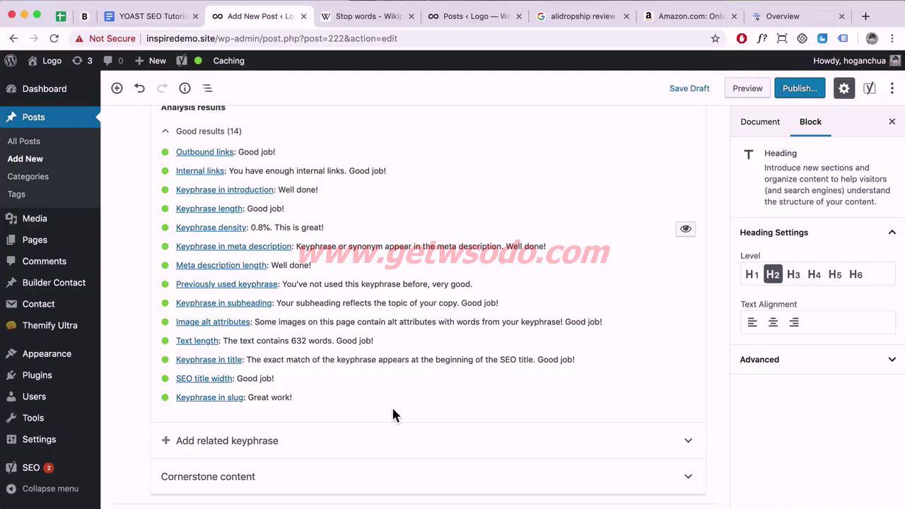
pyautogui.click(284, 484)
pyautogui.scroll(-1, 303, 454)
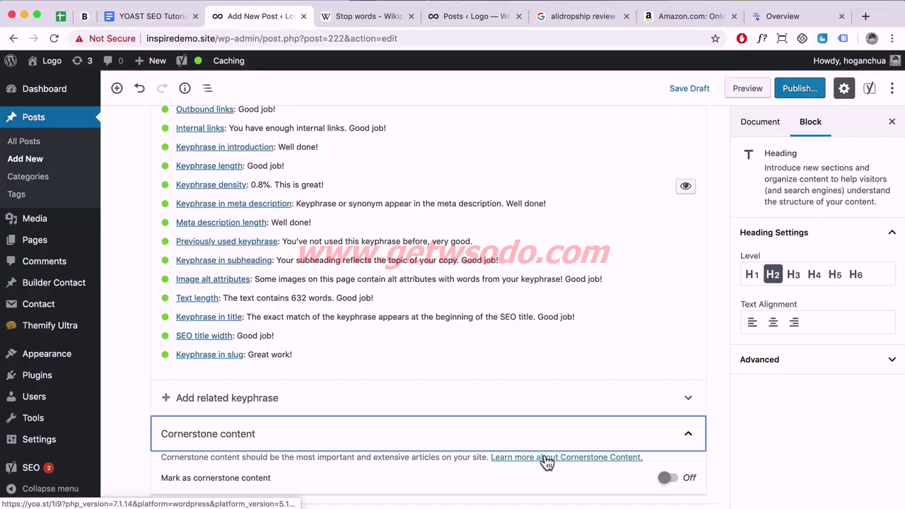
pyautogui.scroll(20, 549, 337)
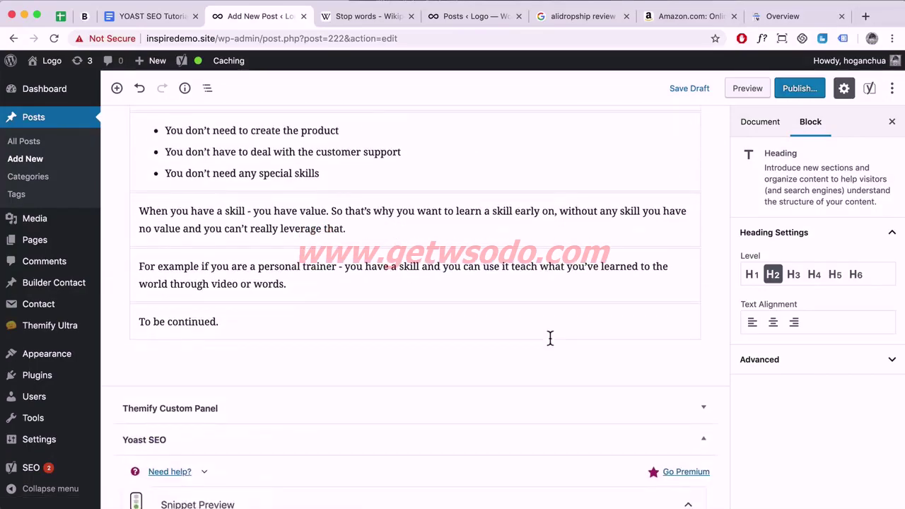
pyautogui.scroll(-20, 549, 338)
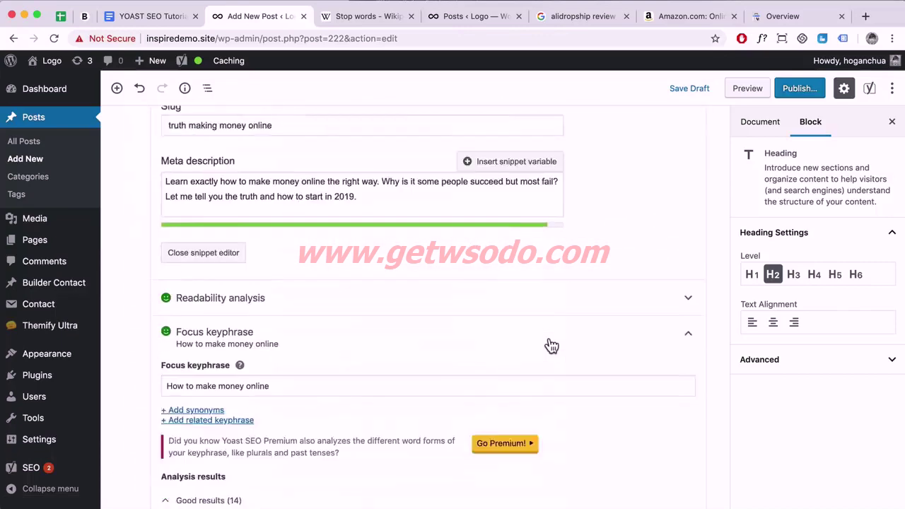
pyautogui.scroll(-6, 549, 338)
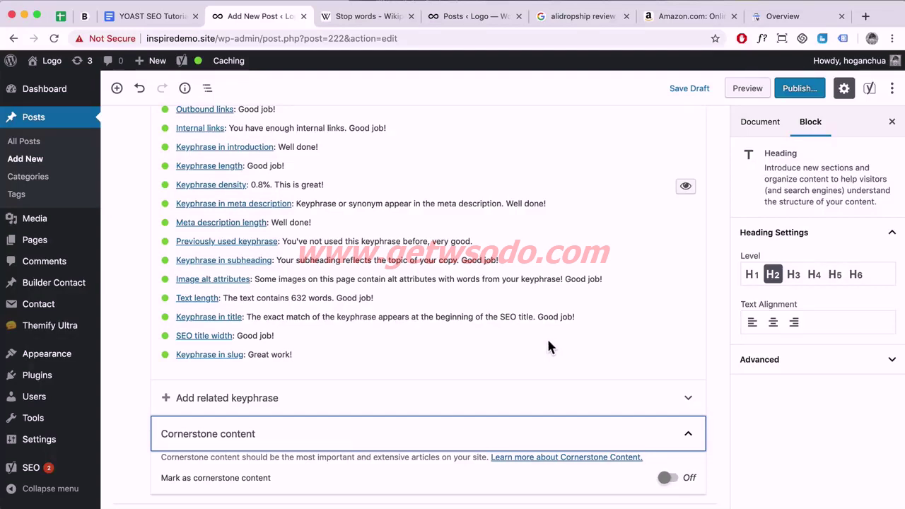
pyautogui.scroll(15, 548, 348)
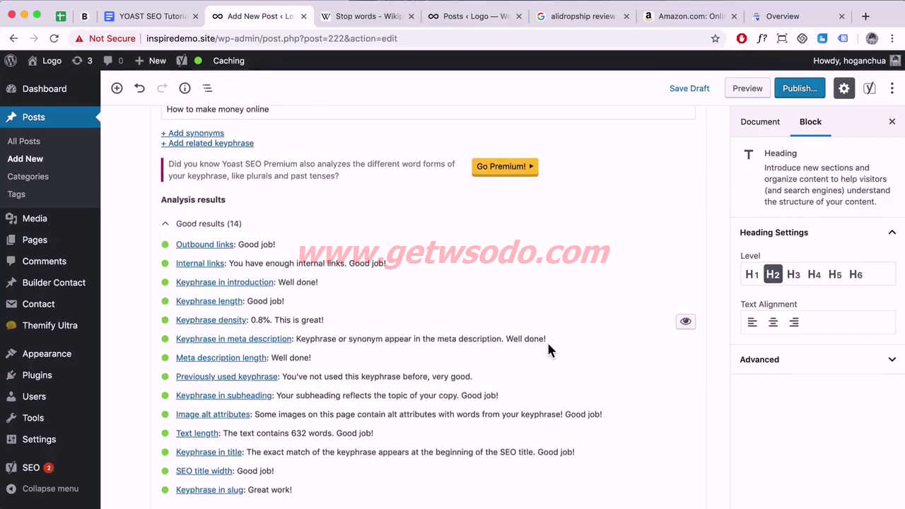
pyautogui.scroll(10, 548, 344)
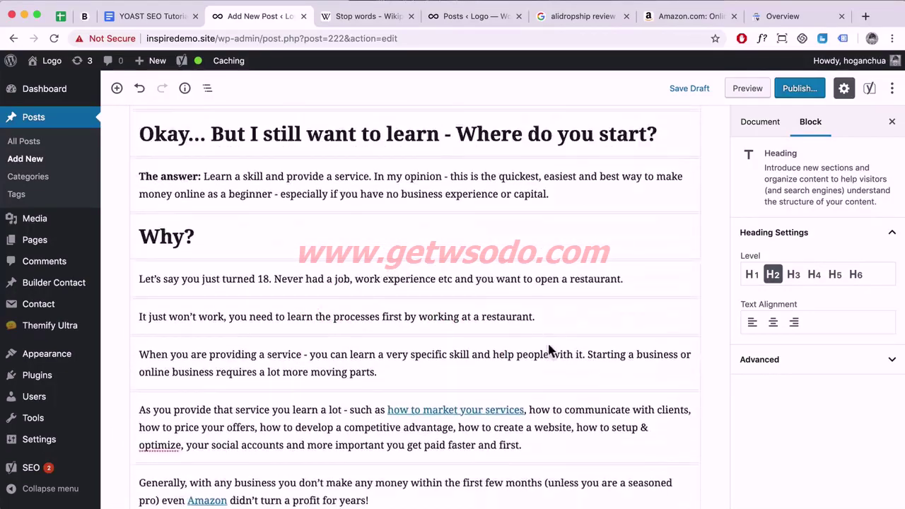
# Assign the post to the Online Business category in the document settings
pyautogui.click(763, 131)
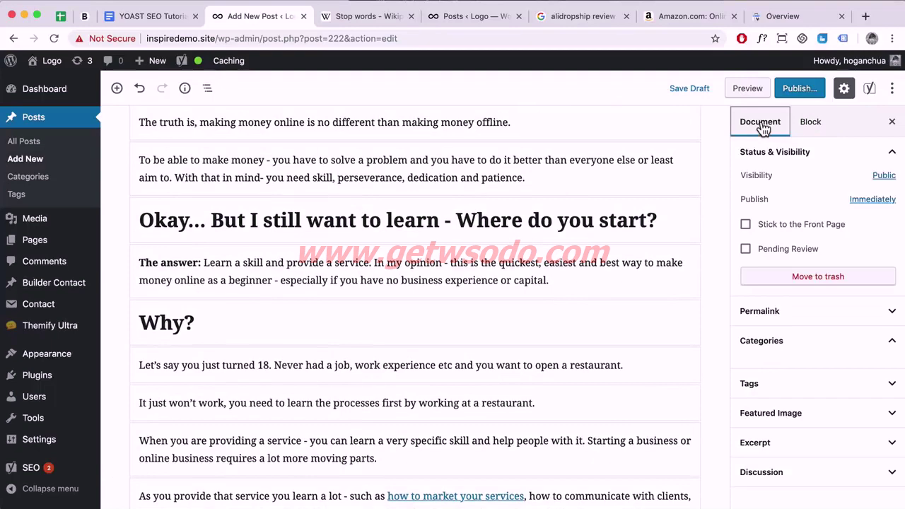
pyautogui.scroll(-2, 814, 311)
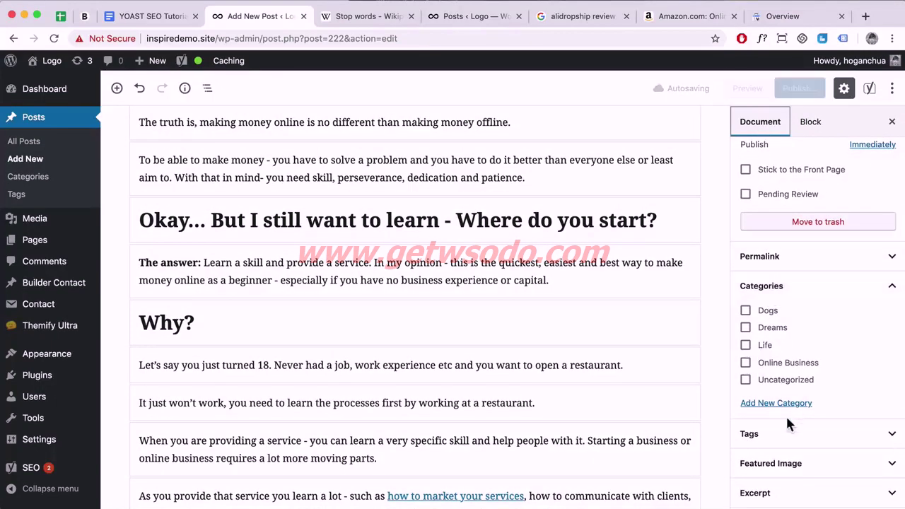
pyautogui.click(746, 364)
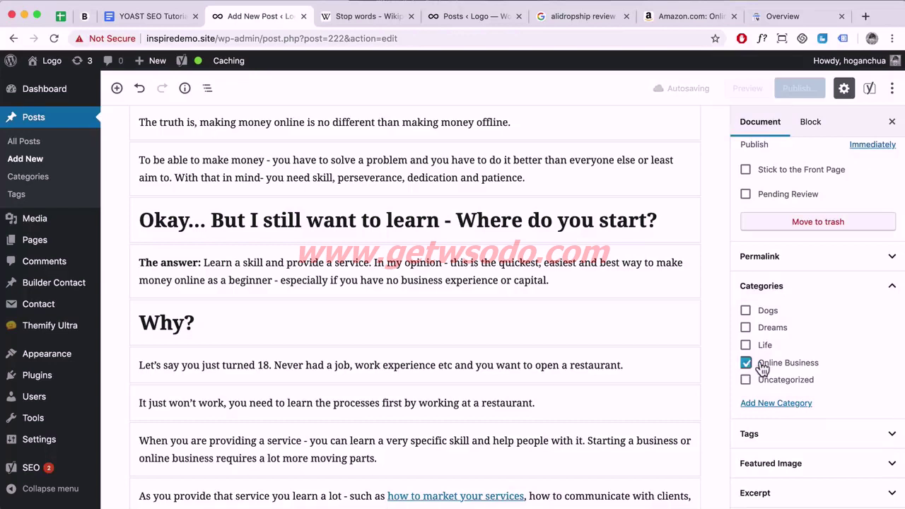
# Set the beach picture Working-on-the-beach.jpg from the media library as the post's featured image
pyautogui.scroll(-1, 774, 364)
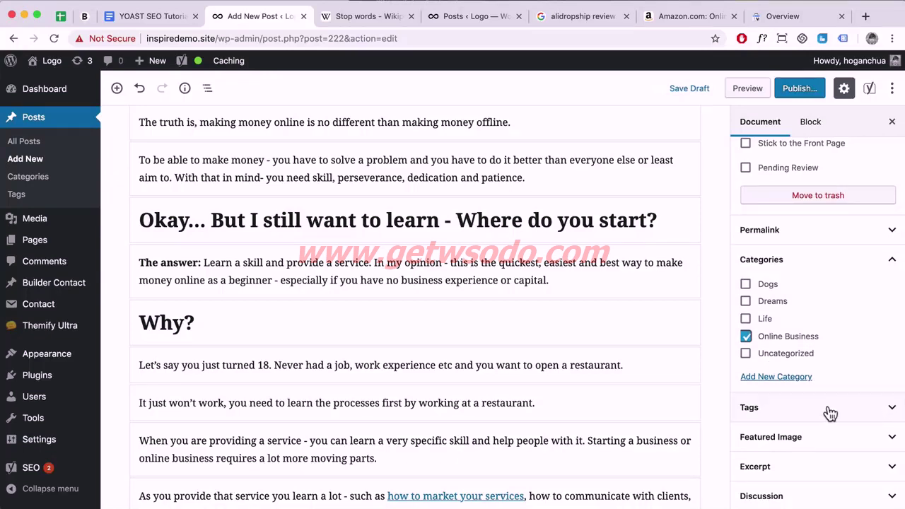
pyautogui.click(831, 439)
pyautogui.click(820, 428)
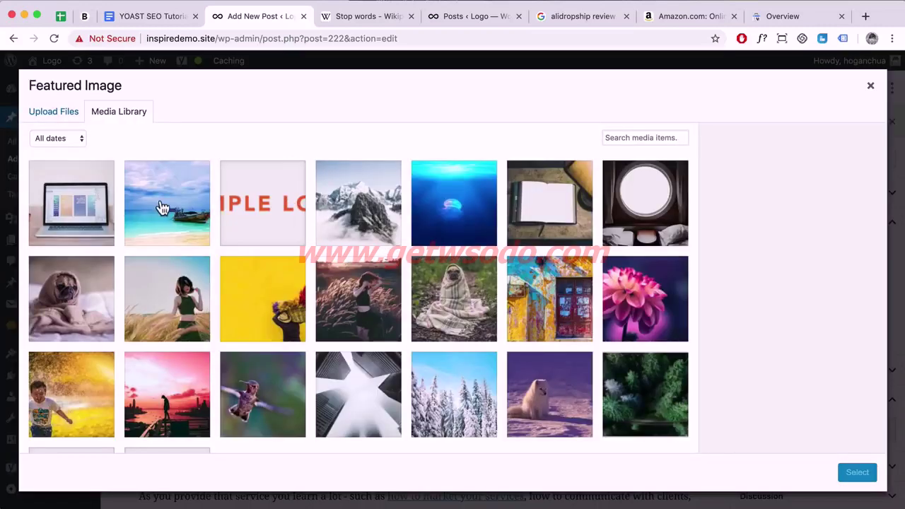
pyautogui.click(160, 205)
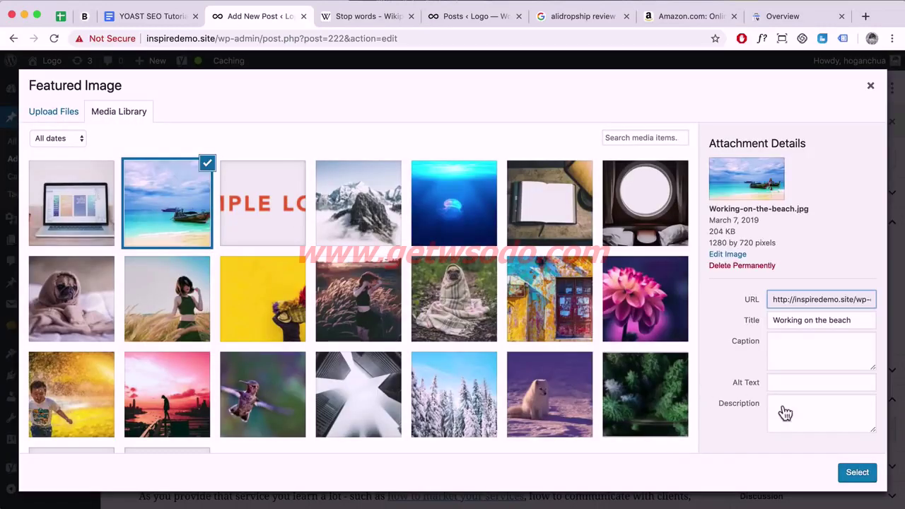
pyautogui.click(857, 472)
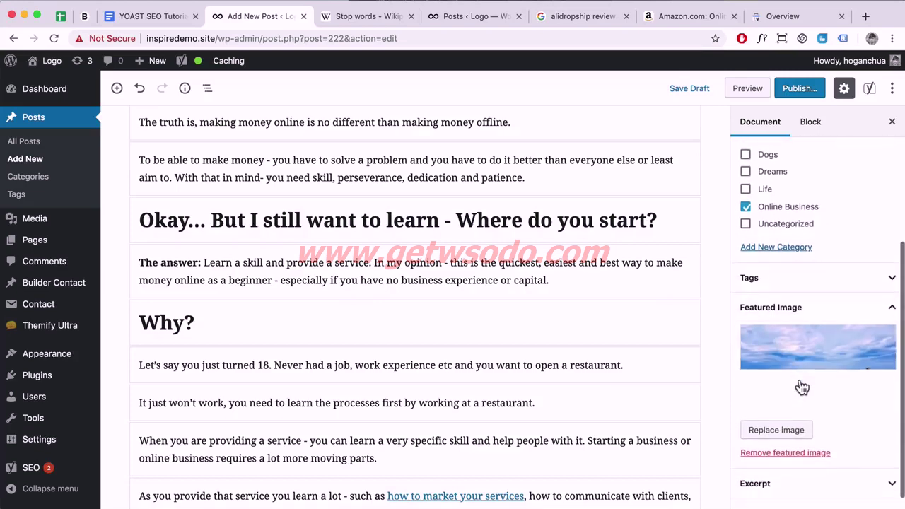
# Publish the post immediately with public visibility
pyautogui.scroll(5, 801, 382)
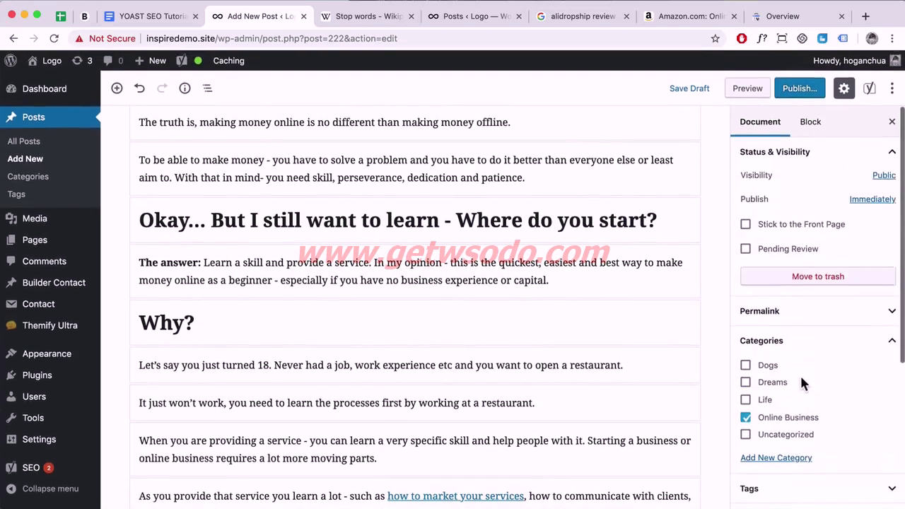
pyautogui.click(796, 83)
pyautogui.click(822, 90)
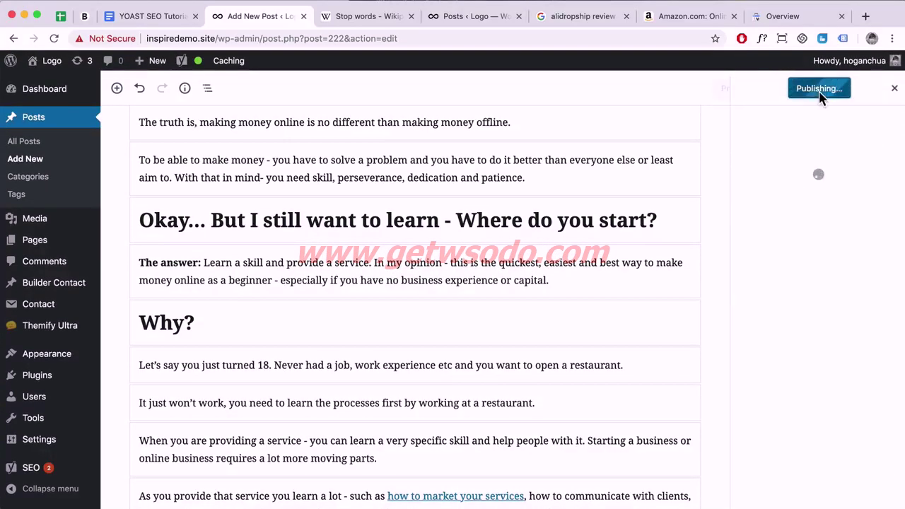
# View the published post on the live site and check its featured image, headings, links and related posts
pyautogui.click(784, 237)
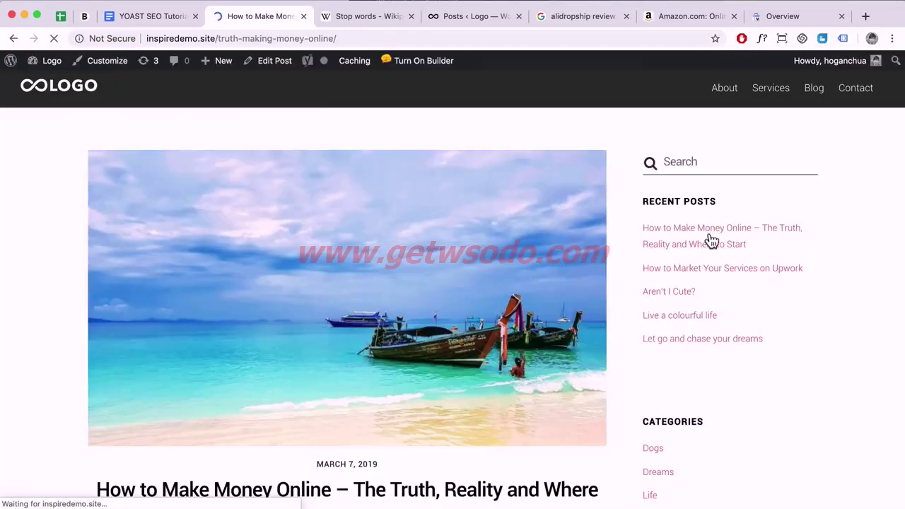
pyautogui.scroll(-10, 435, 233)
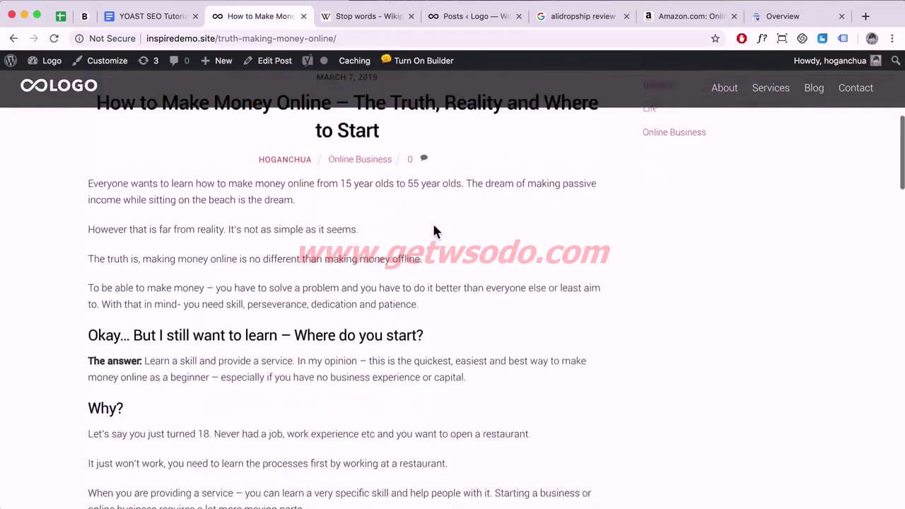
pyautogui.scroll(-8, 434, 226)
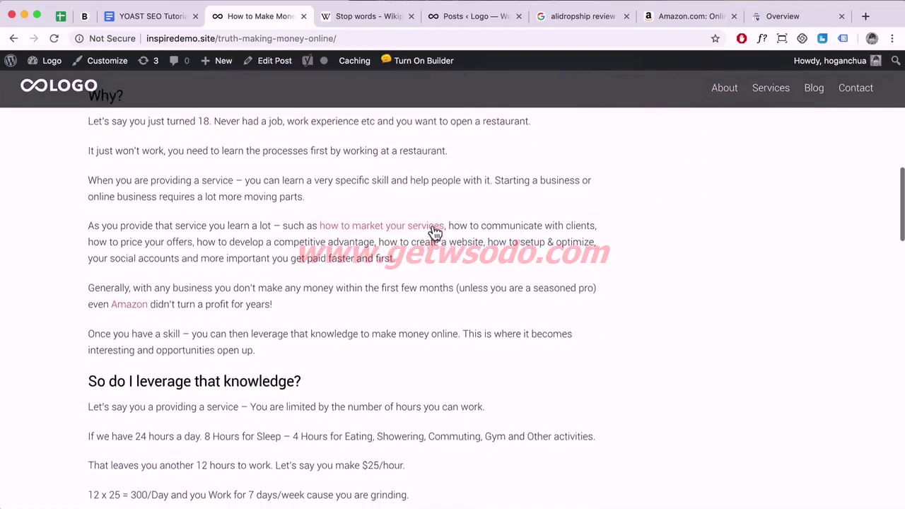
pyautogui.scroll(-15, 433, 225)
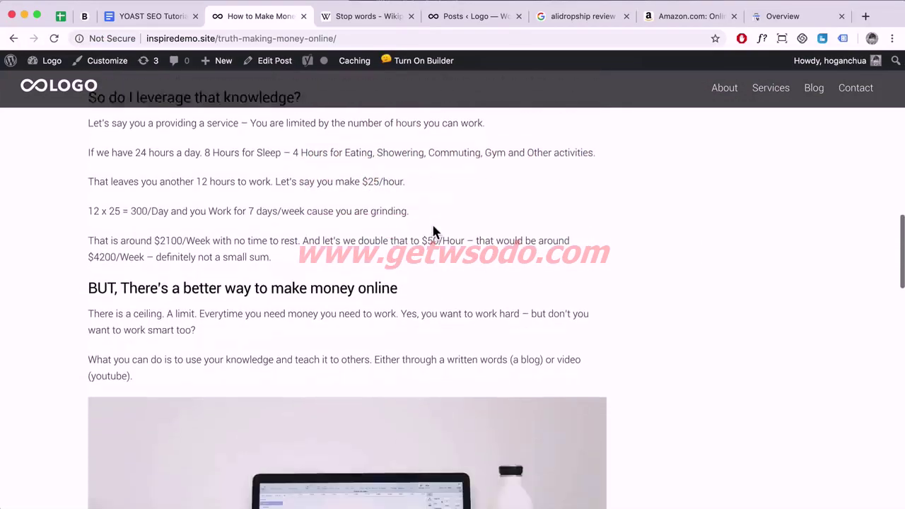
pyautogui.scroll(-20, 433, 225)
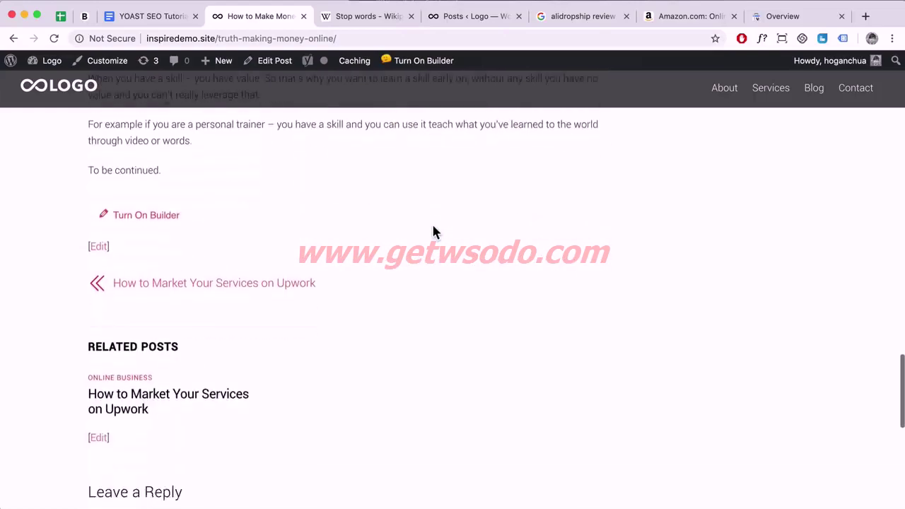
pyautogui.scroll(-3, 433, 226)
pyautogui.scroll(20, 432, 226)
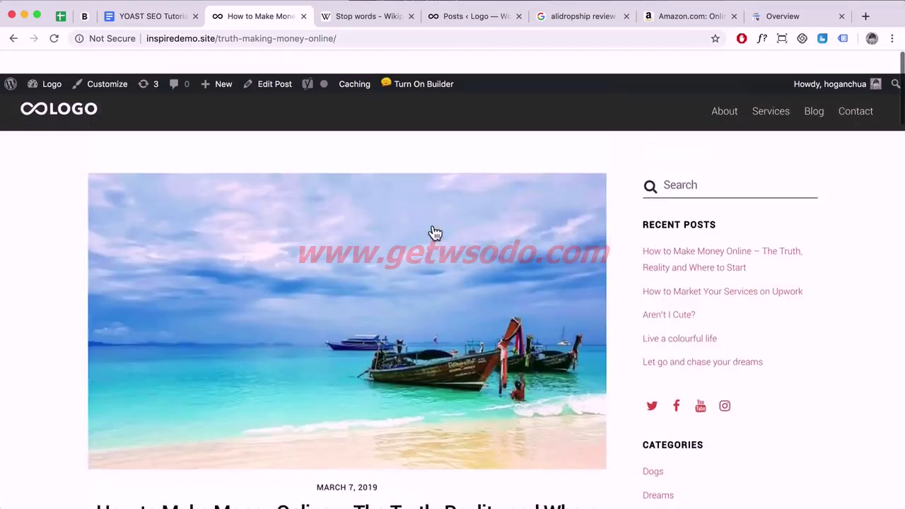